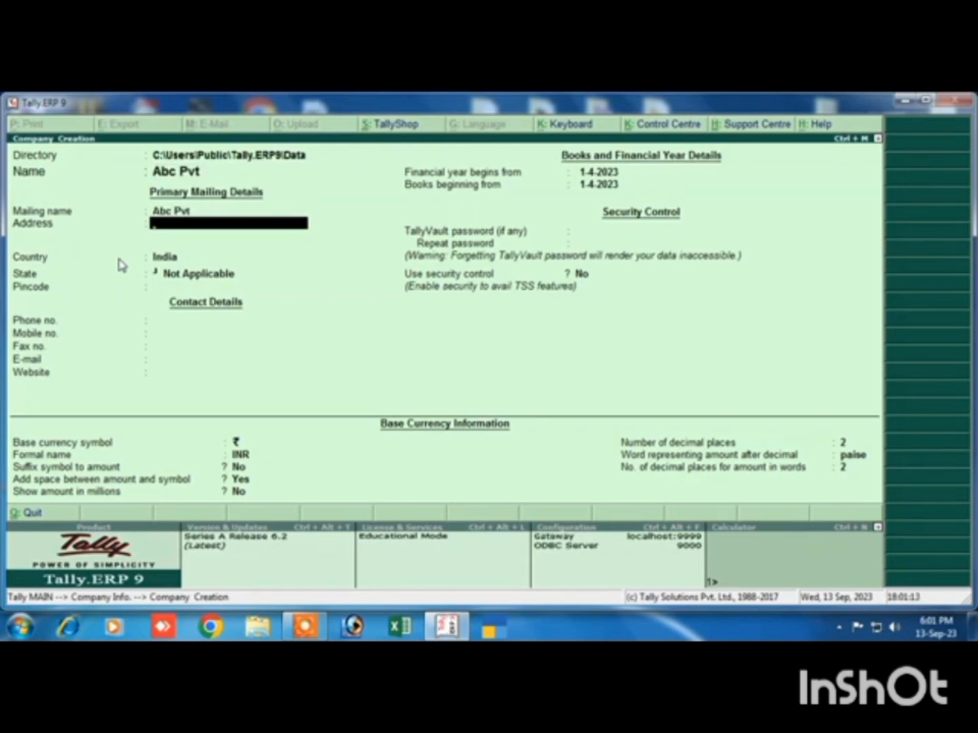
# Fill in the company's mailing address and pincode, with India as the country and Bihar as the state
pyautogui.write('Deoria')
pyautogui.press('Return')
pyautogui.press('Return')
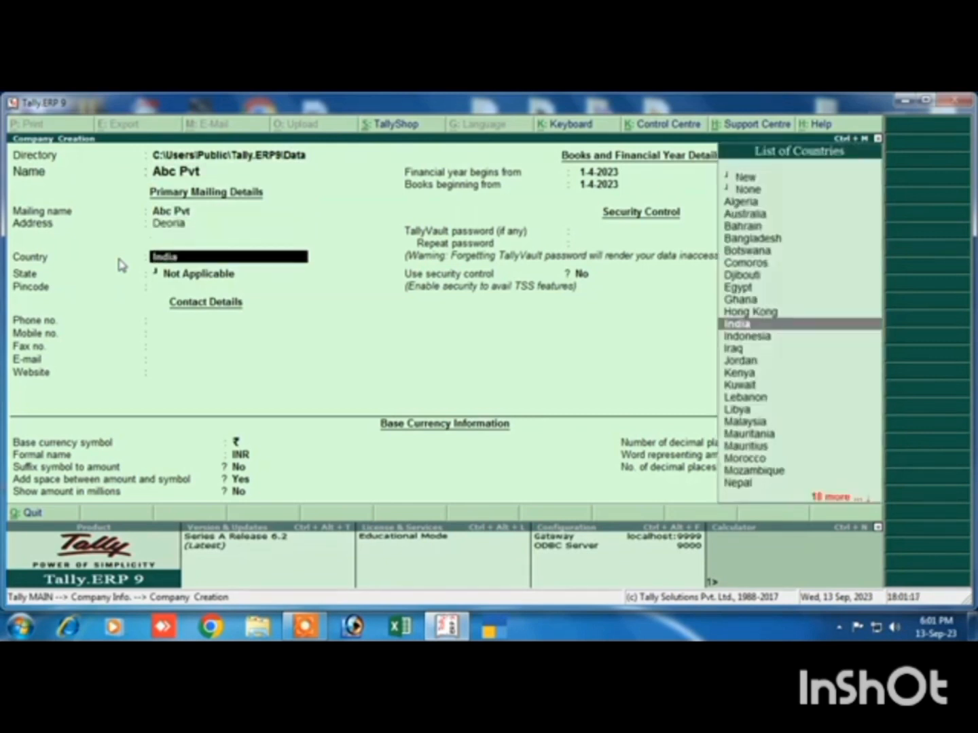
pyautogui.press('Return')
pyautogui.write('b')
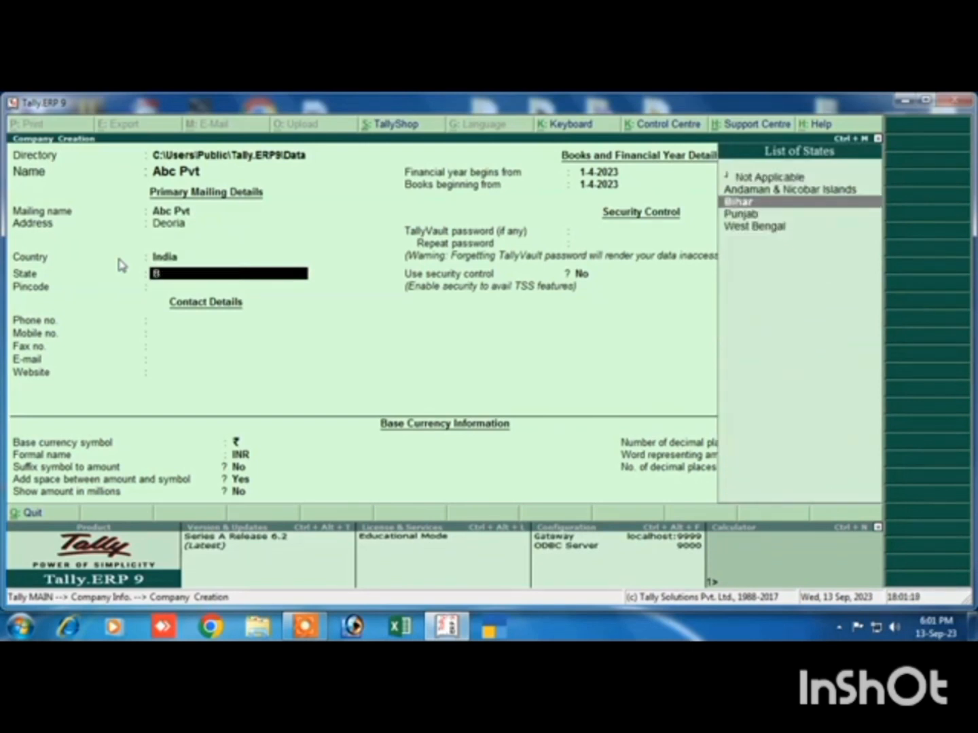
pyautogui.press('Return')
pyautogui.write('843120')
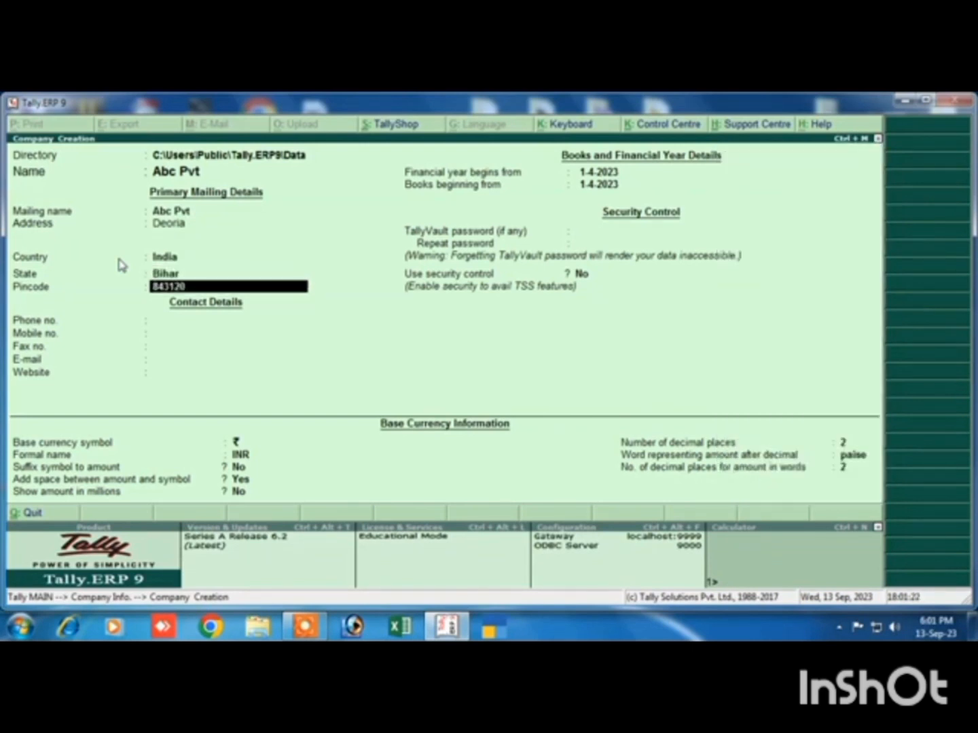
pyautogui.press('Return')
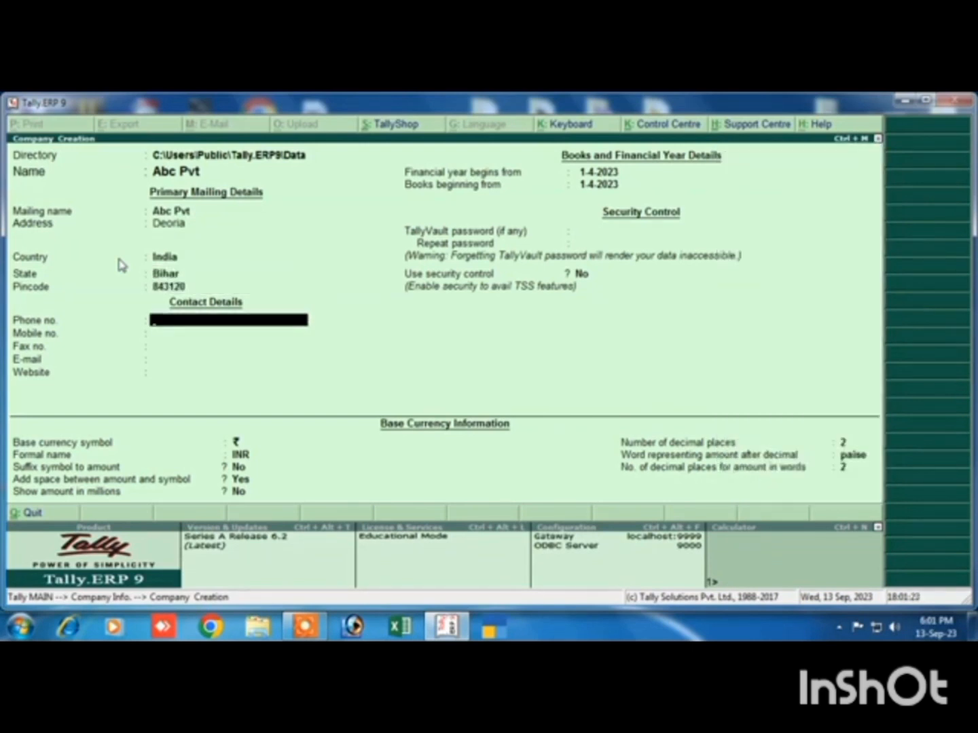
# Enter the company's mobile number and leave the phone, fax, e-mail and website blank
pyautogui.press('Return')
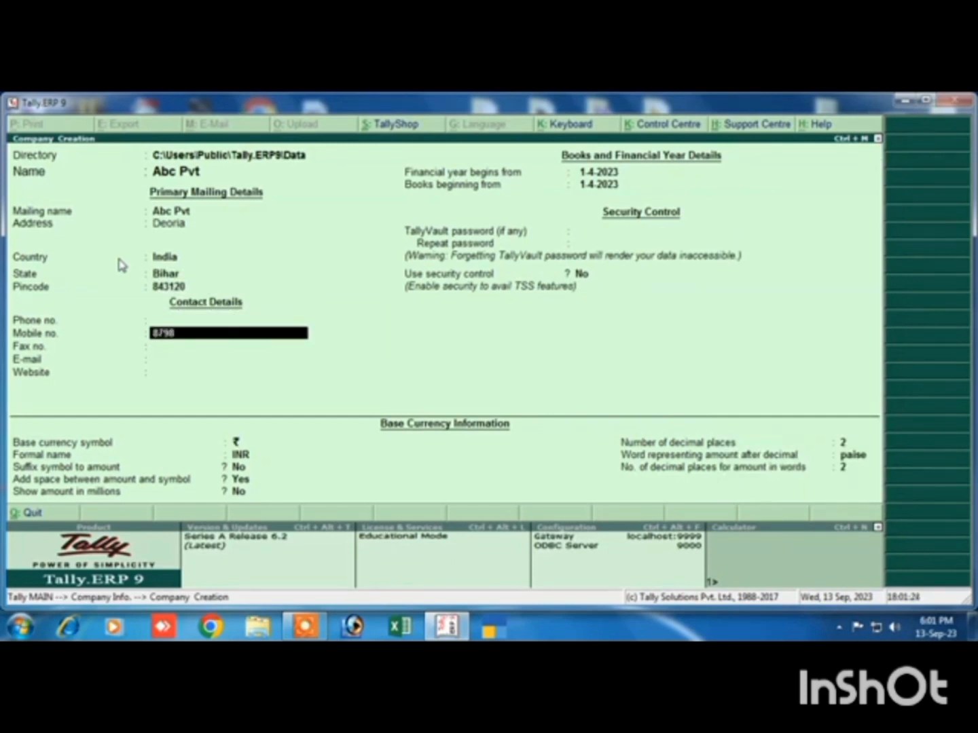
pyautogui.press('Return')
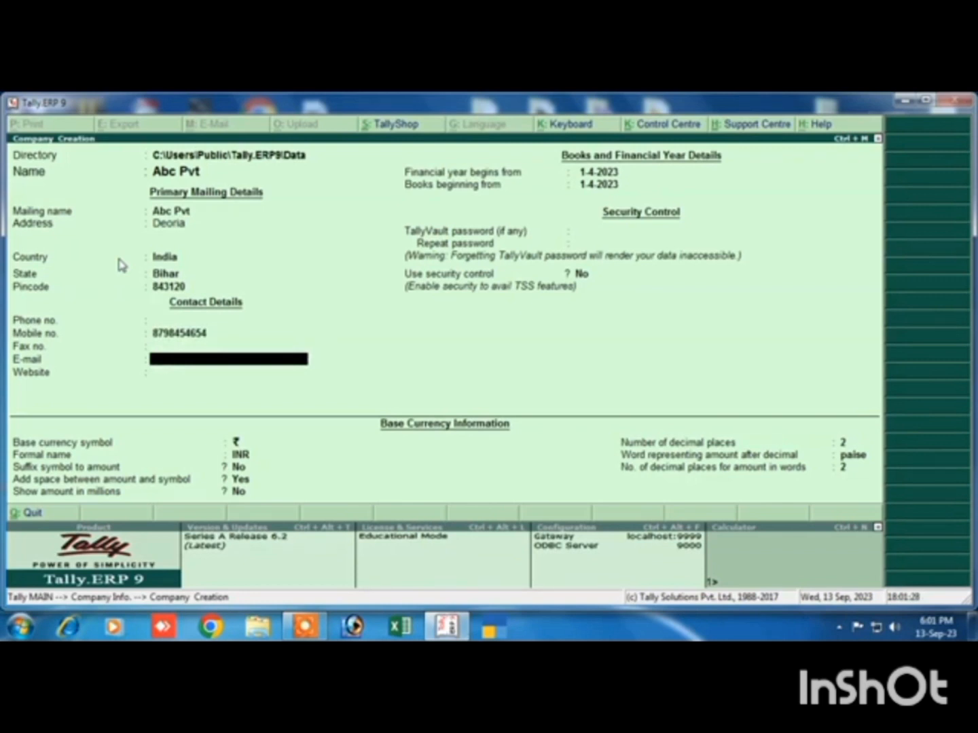
pyautogui.press('Return')
pyautogui.press('Return')
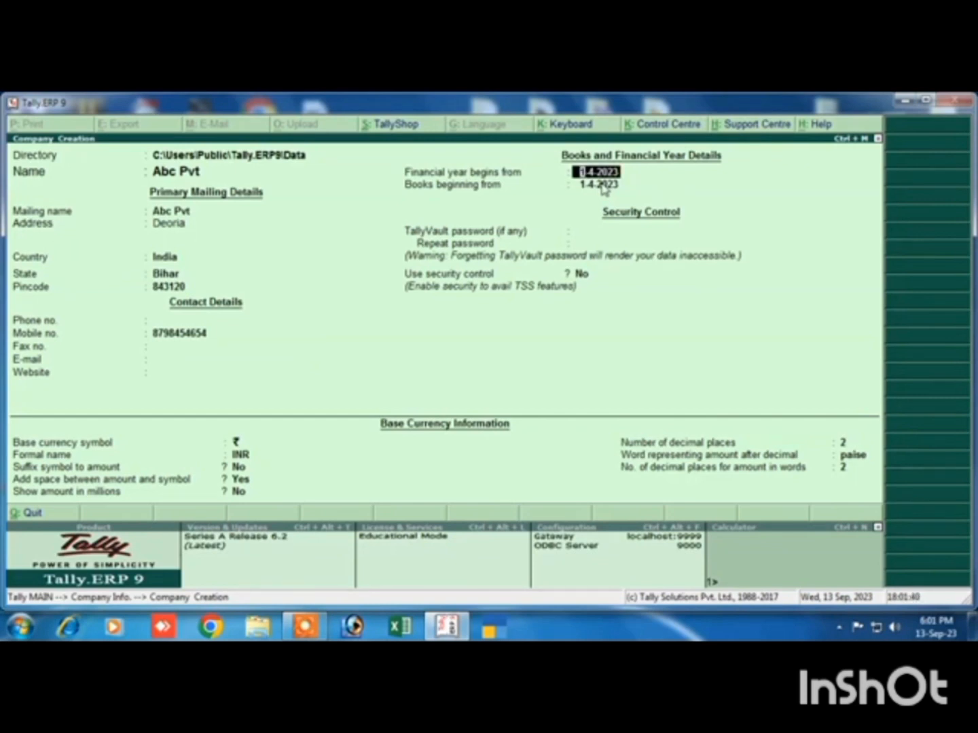
# Accept 1-4-2023 as the start of the financial year and books, and leave the TallyVault password blank
pyautogui.press('Return')
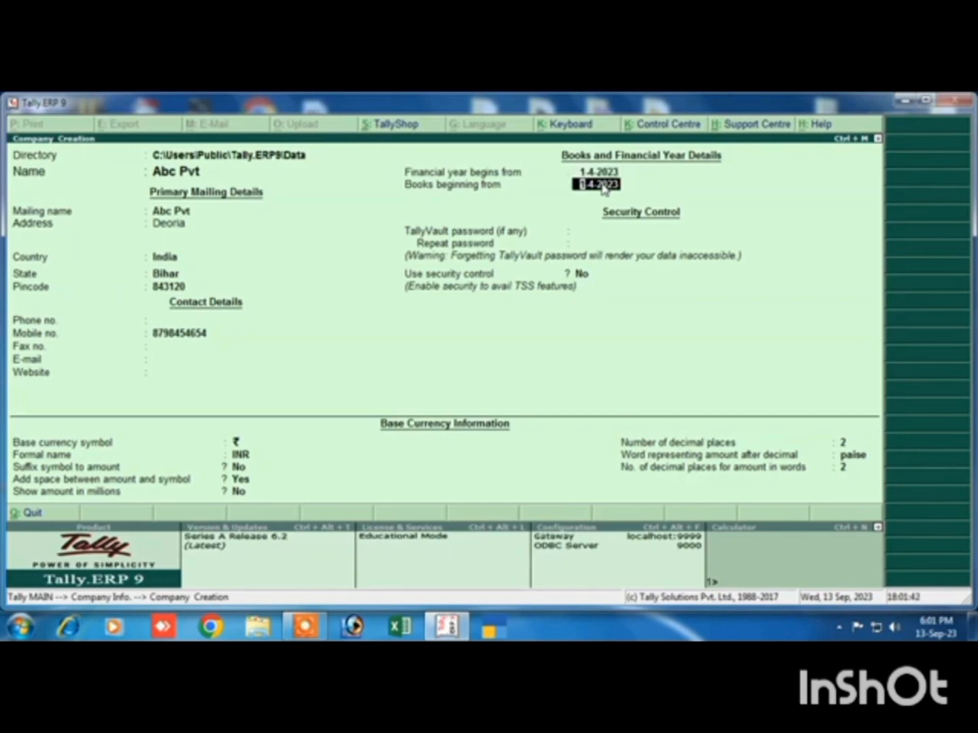
pyautogui.press('Return')
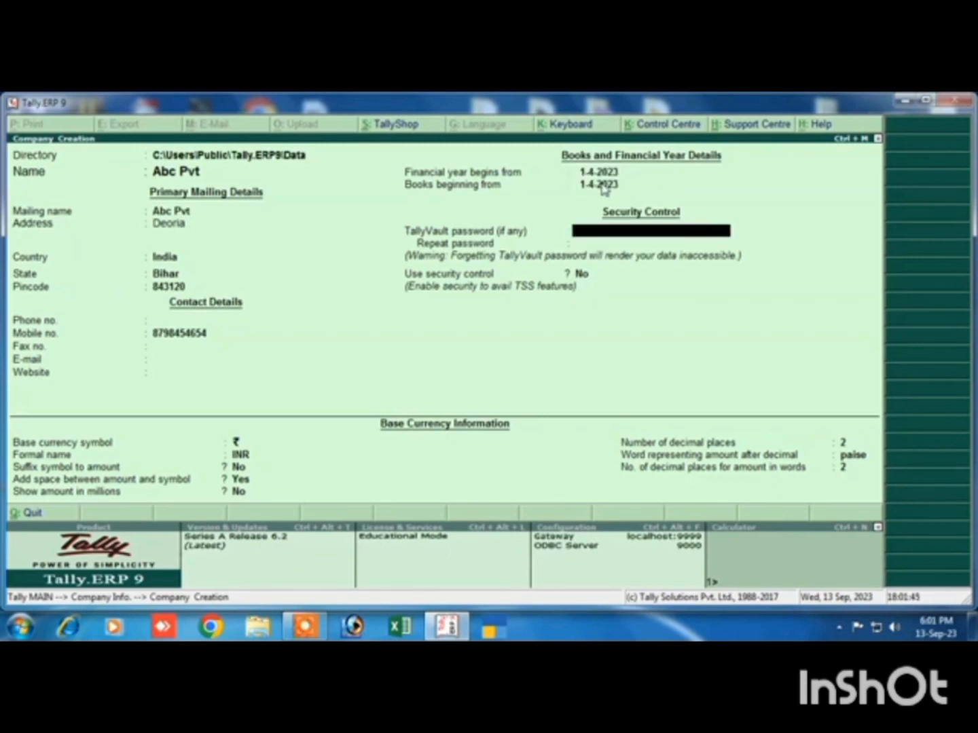
pyautogui.press('Return')
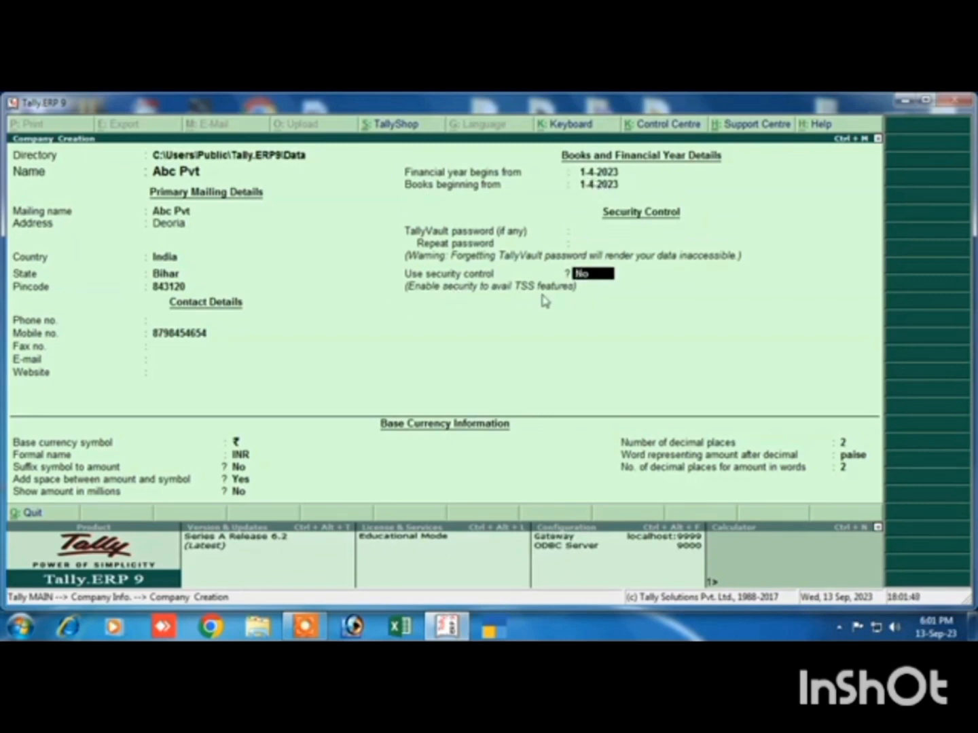
# Enable security control for the company and enter the administrator's name and the password with its repetition
pyautogui.write('y')
pyautogui.write('manish')
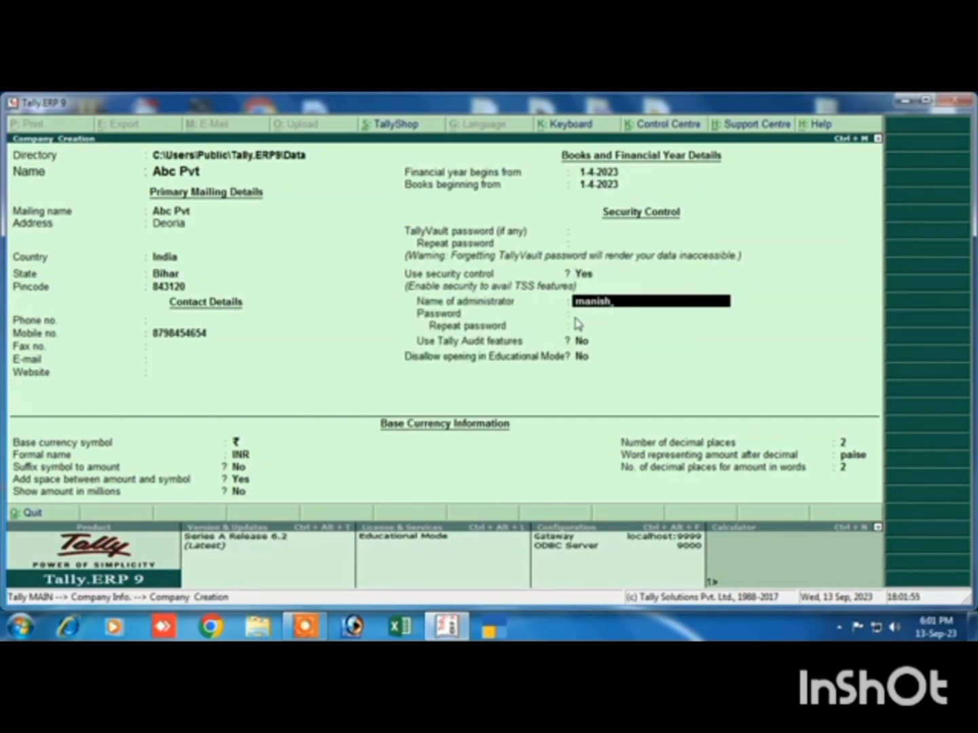
pyautogui.press('Return')
pyautogui.write('m')
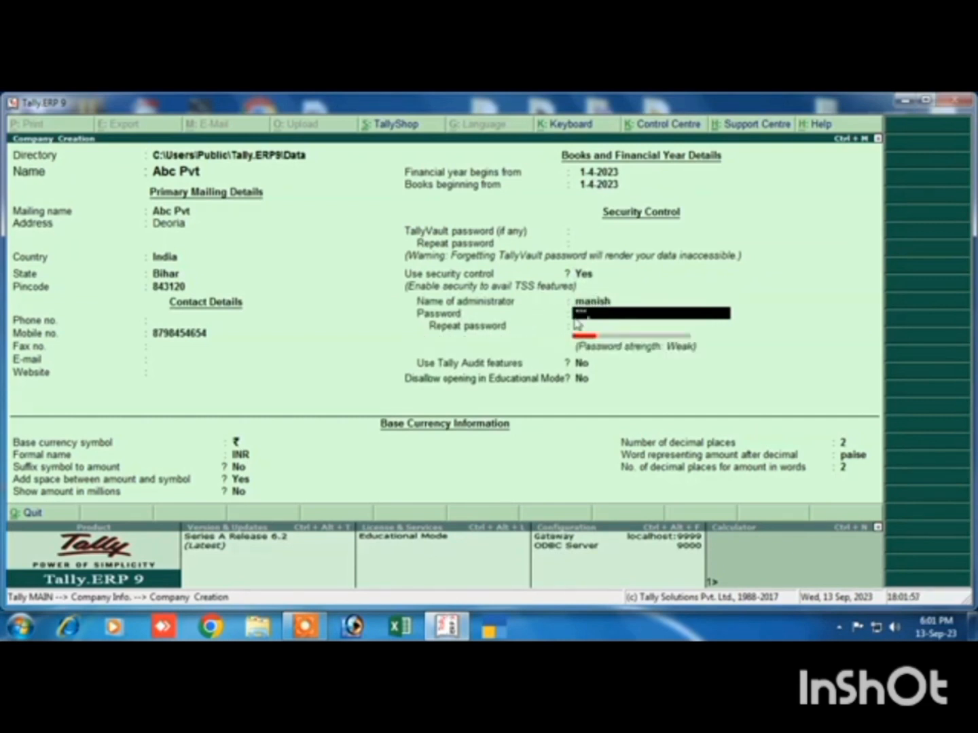
pyautogui.press('Return')
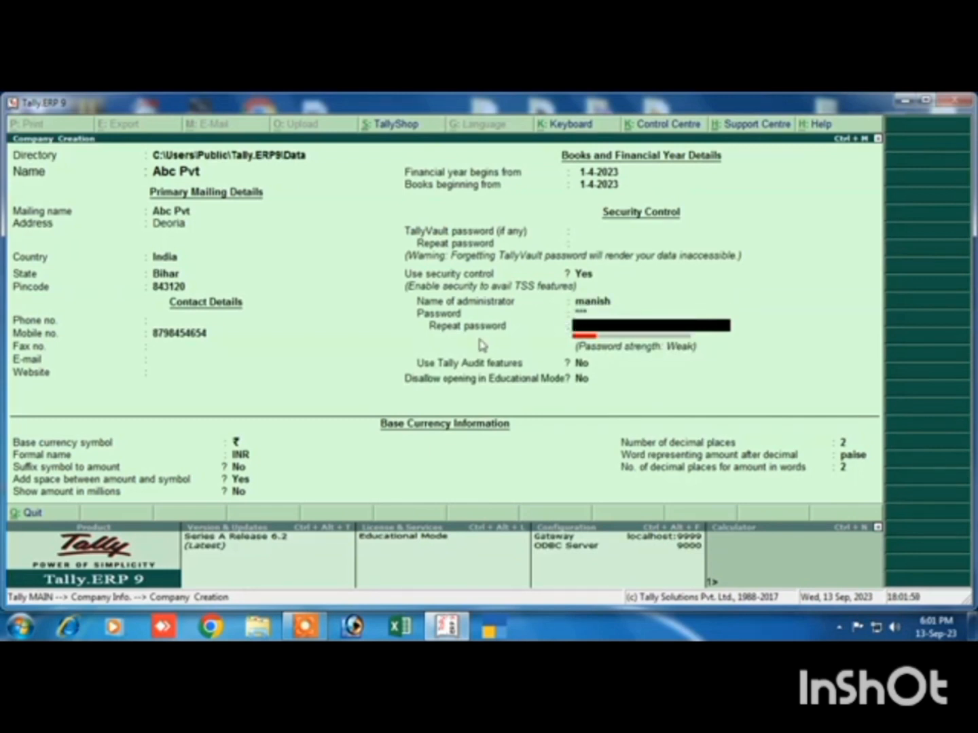
pyautogui.write('*')
pyautogui.press('Return')
# Leave Tally Audit and the Educational Mode restriction at No, and create the company with the default base currency information
pyautogui.press('Return')
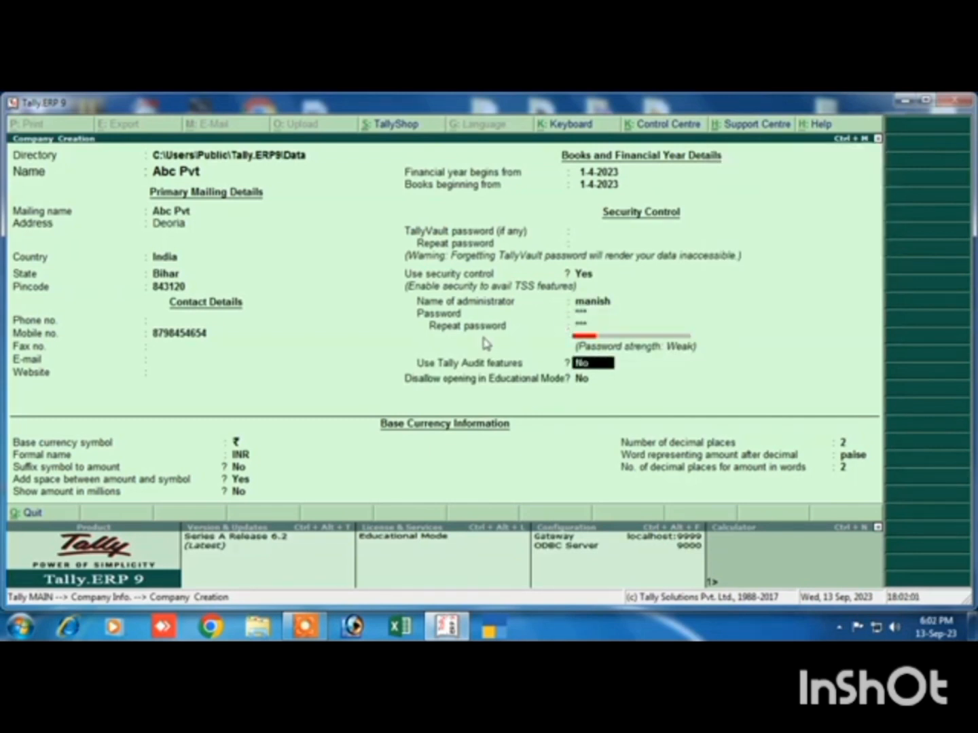
pyautogui.press('Return')
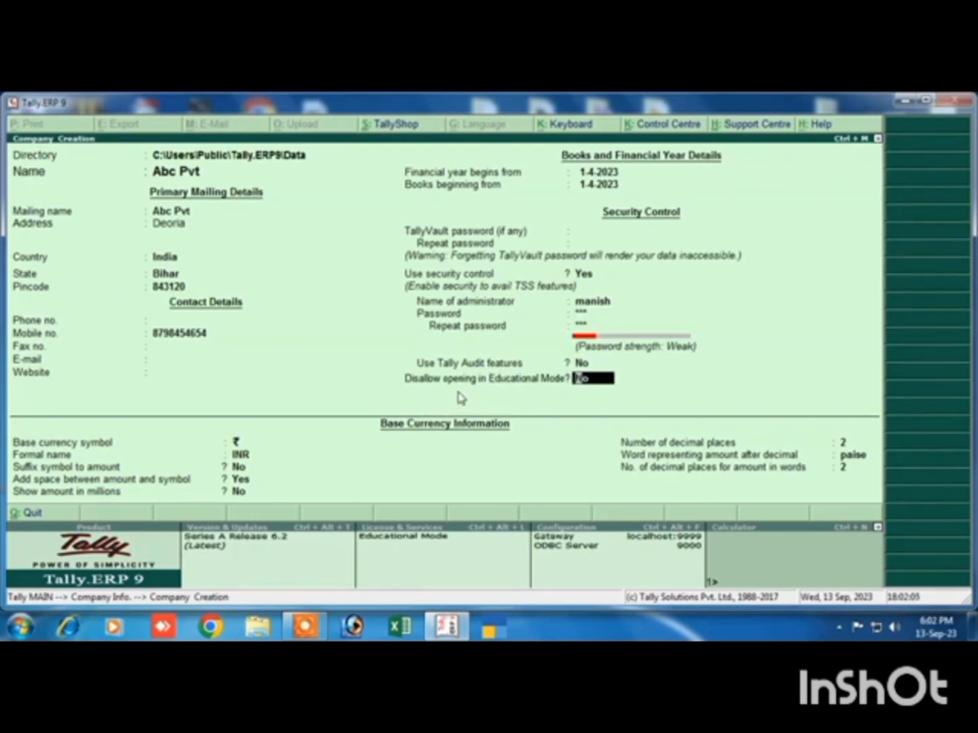
pyautogui.press('Return')
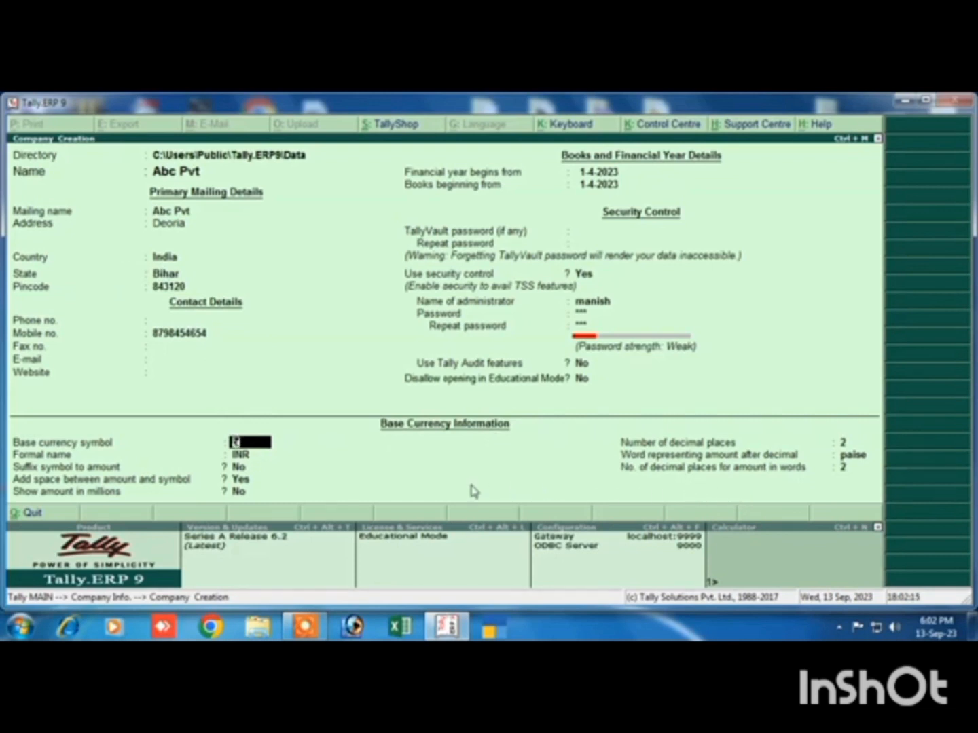
pyautogui.press('Return')
pyautogui.press('Return')
pyautogui.press('Return')
pyautogui.press('Return')
pyautogui.press('Return')
pyautogui.press('Return')
pyautogui.press('Return')
pyautogui.press('Return')
pyautogui.press('Return')
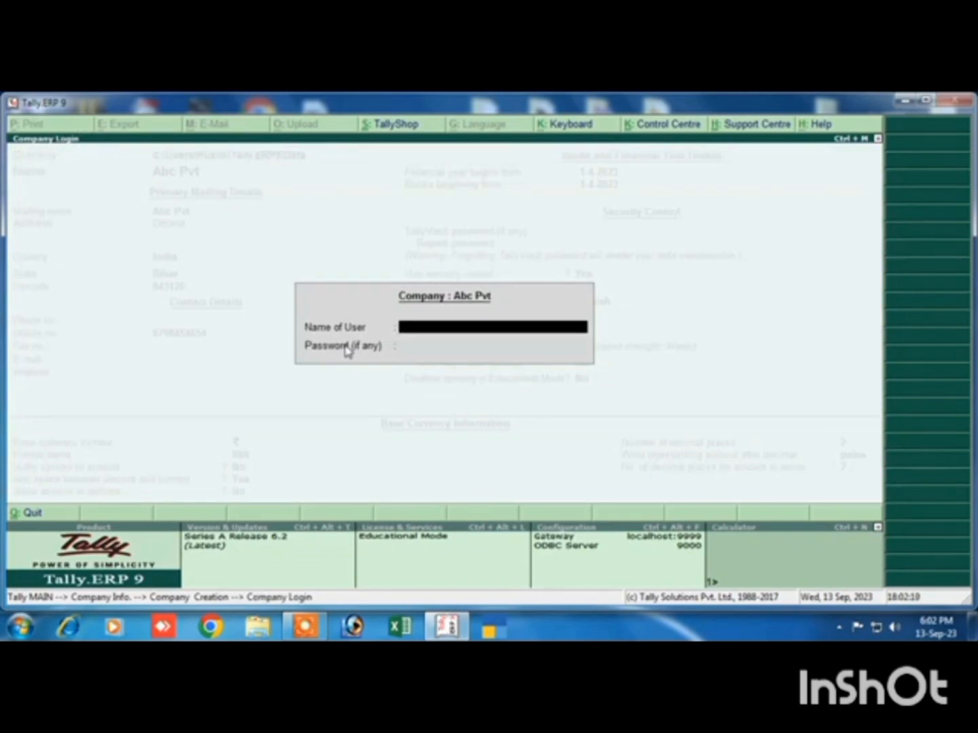
# Log in to the Abc Pvt company with the administrator's user name and password
pyautogui.write('manish')
pyautogui.press('Return')
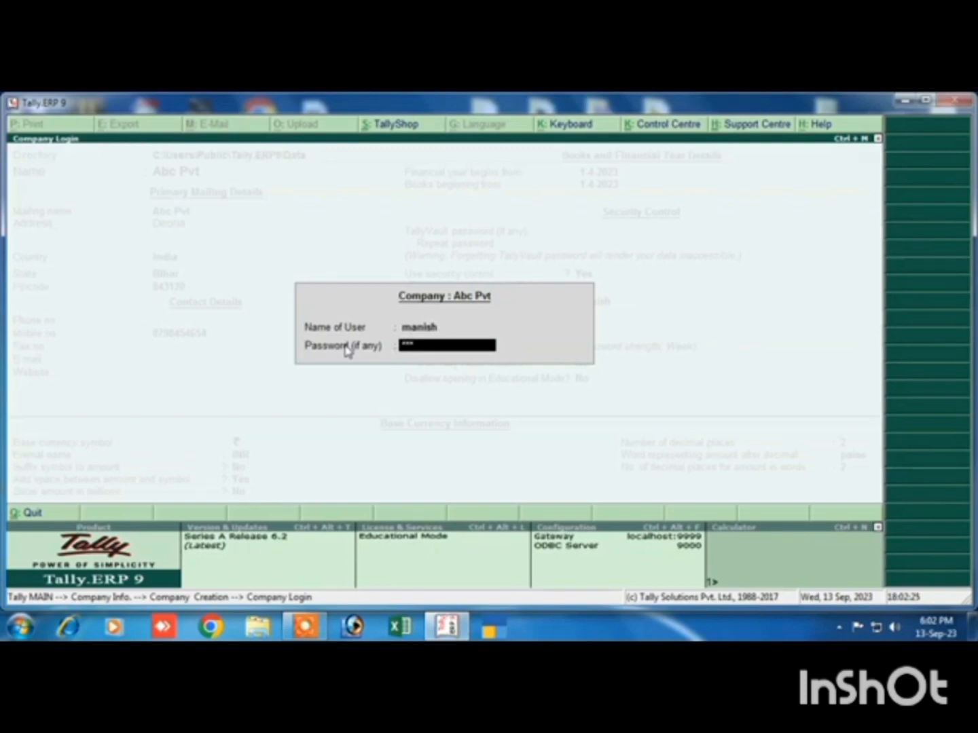
pyautogui.press('Return')
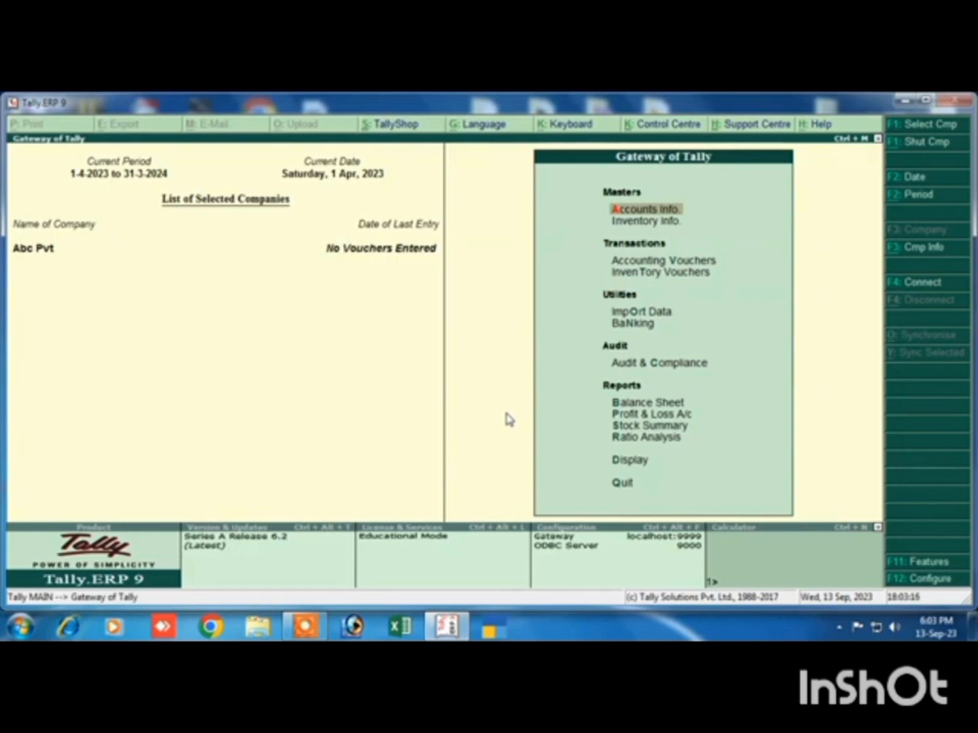
# Open the form for creating a single ledger in the Abc Pvt company
pyautogui.click(648, 211)
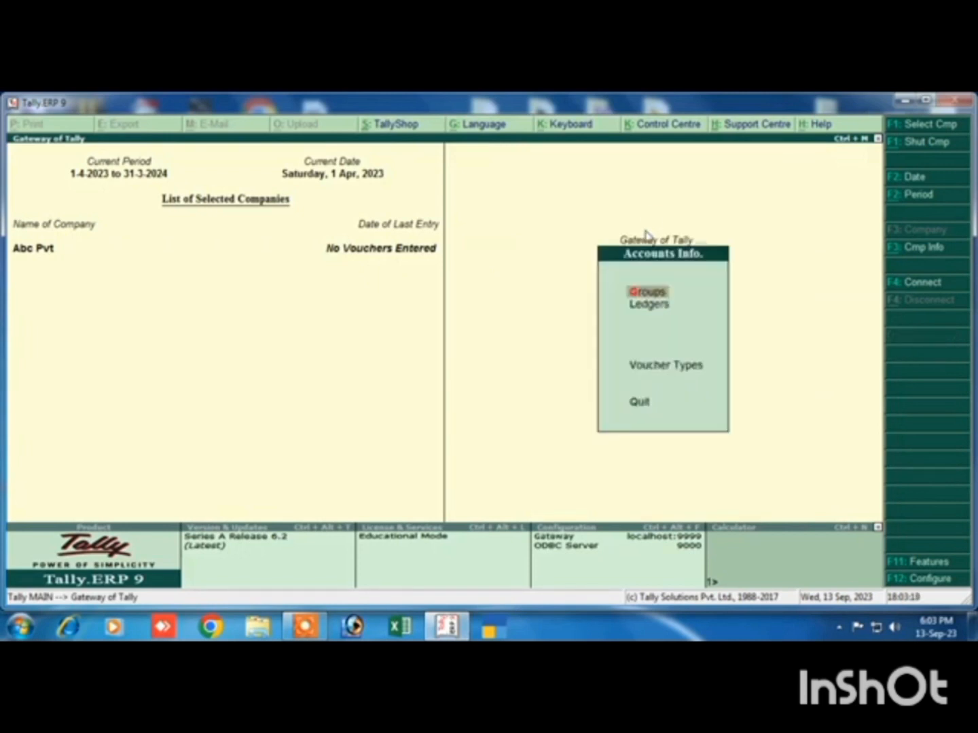
pyautogui.click(642, 311)
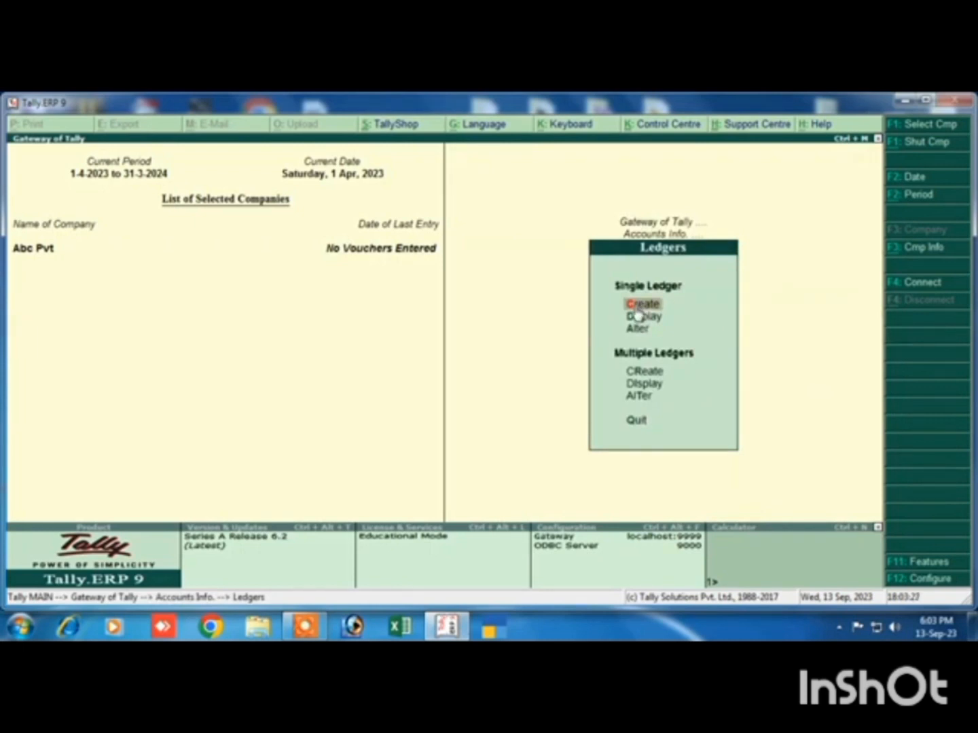
pyautogui.click(641, 305)
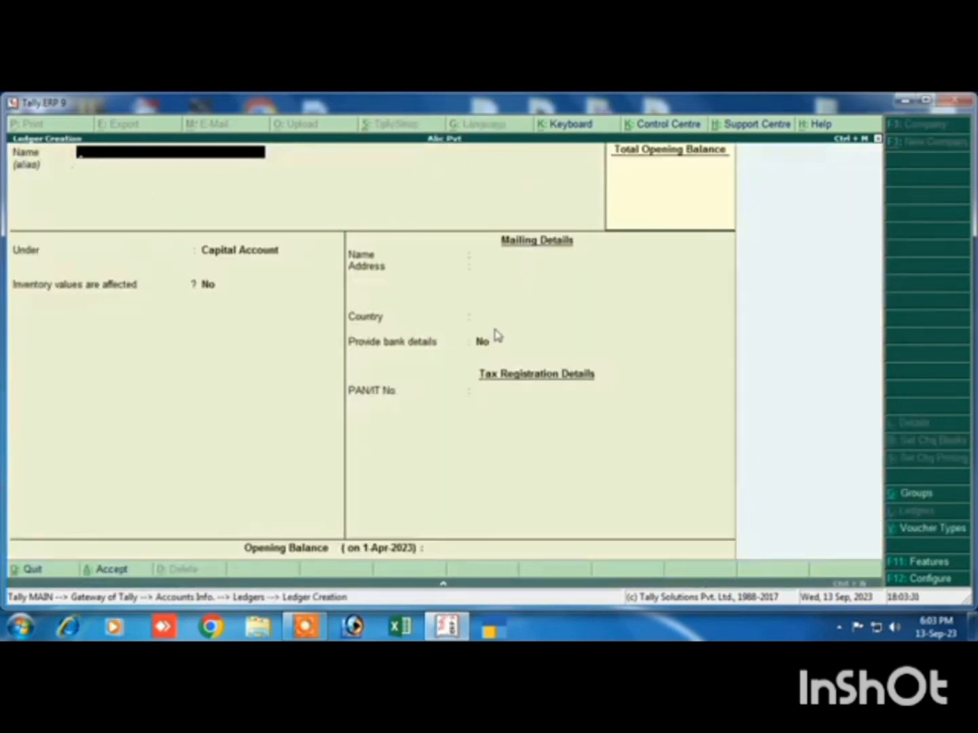
# Enable Goods and Services Tax in the company's statutory features and set Set/alter GST details to Yes
pyautogui.press('F11')
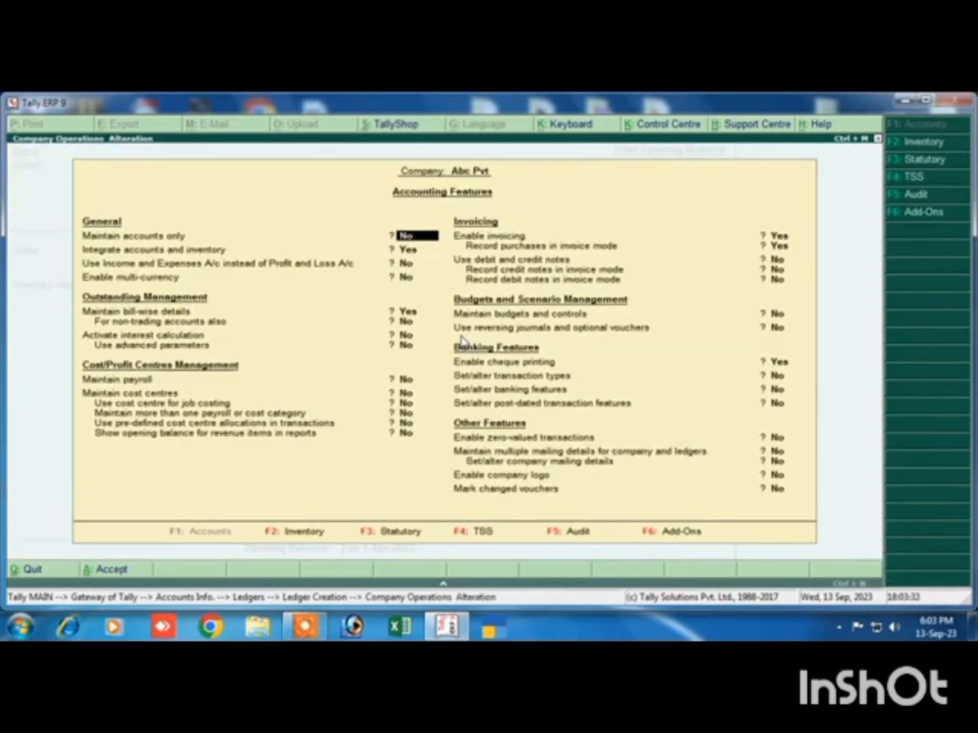
pyautogui.click(364, 538)
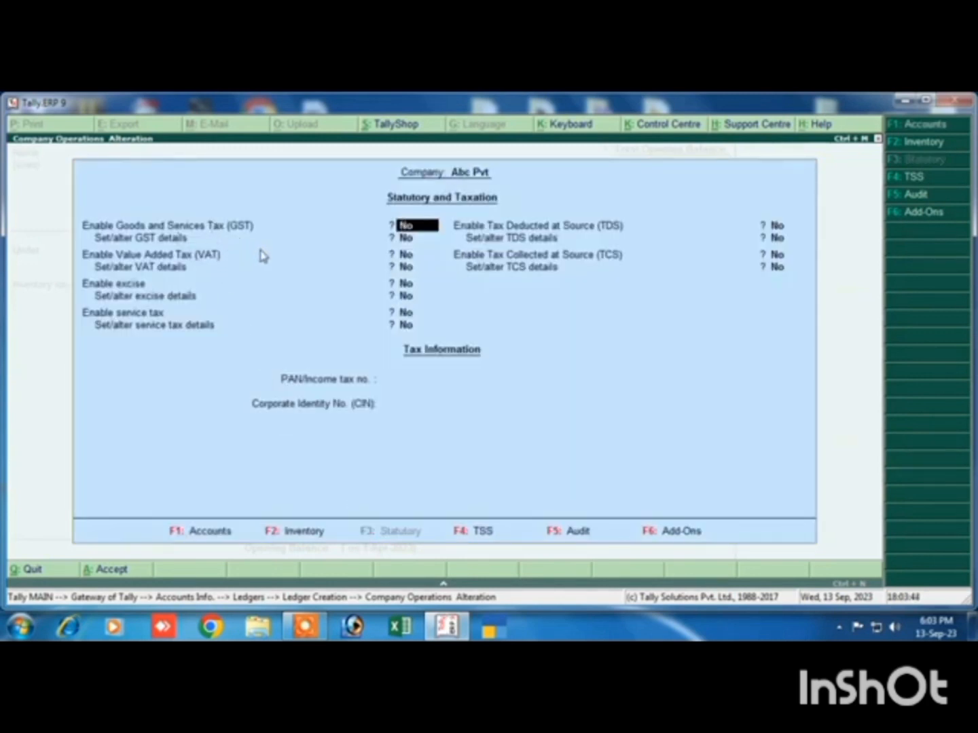
pyautogui.write('y')
pyautogui.press('Return')
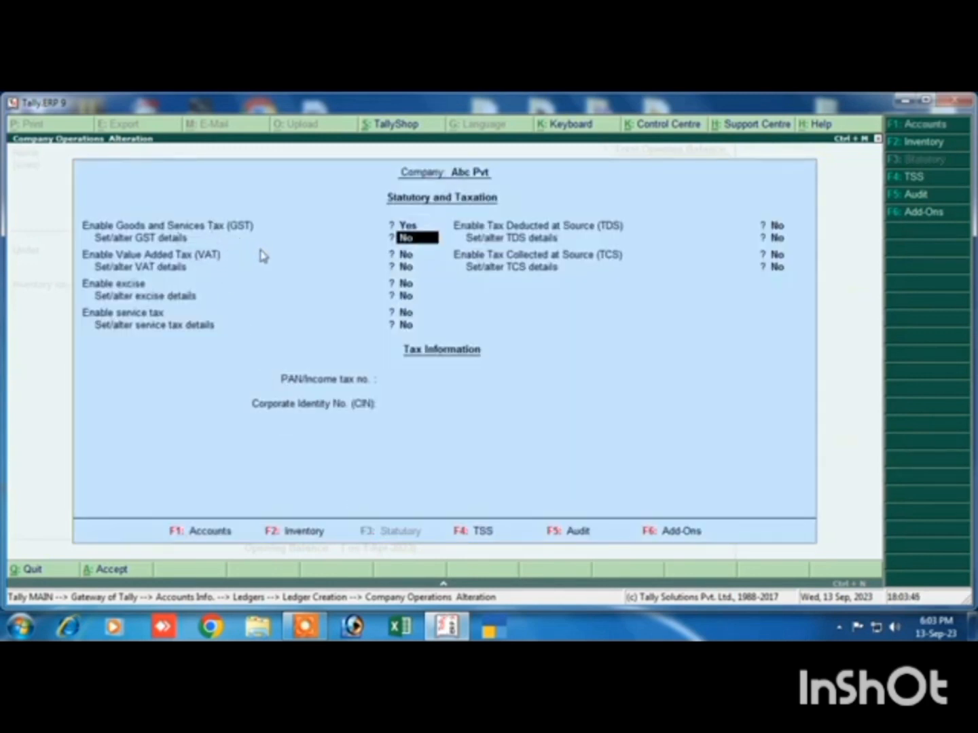
pyautogui.write('y')
pyautogui.press('Return')
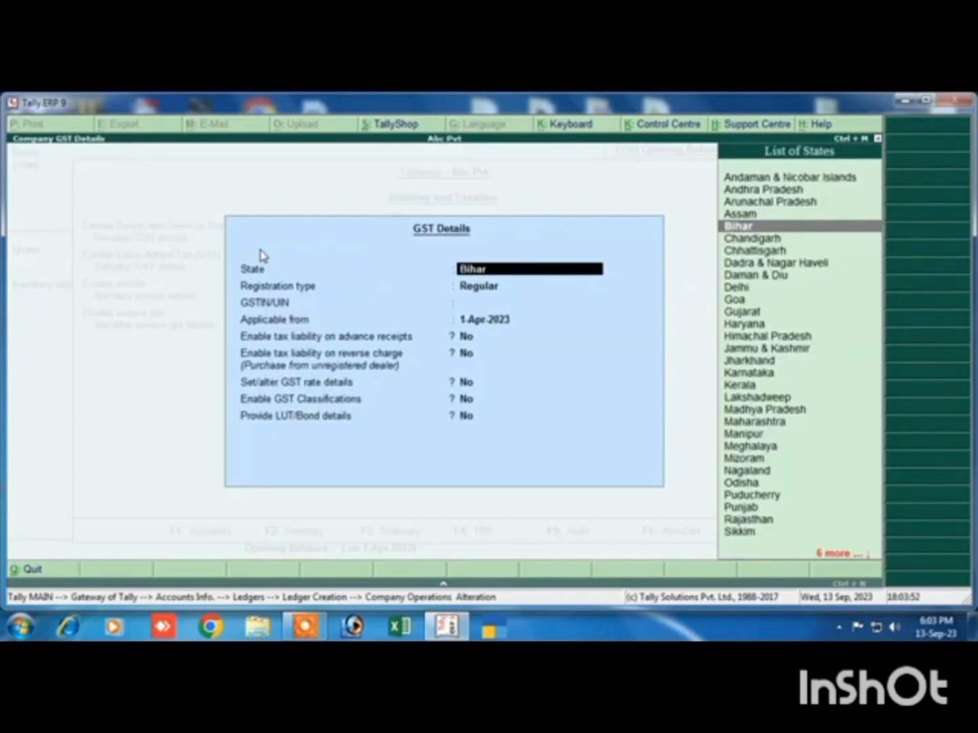
# Fill in the GST details with Bihar, Regular registration, the company's GSTIN and 1-Apr-2023, leaving the remaining options at No
pyautogui.press('Return')
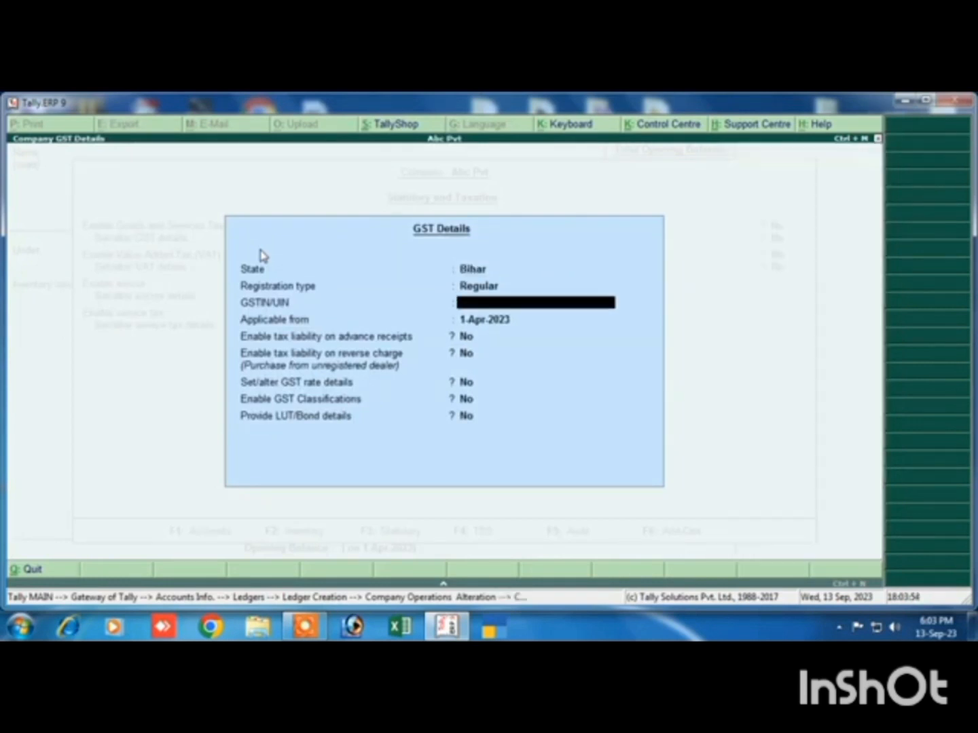
pyautogui.write('DSFDSF4D5S4')
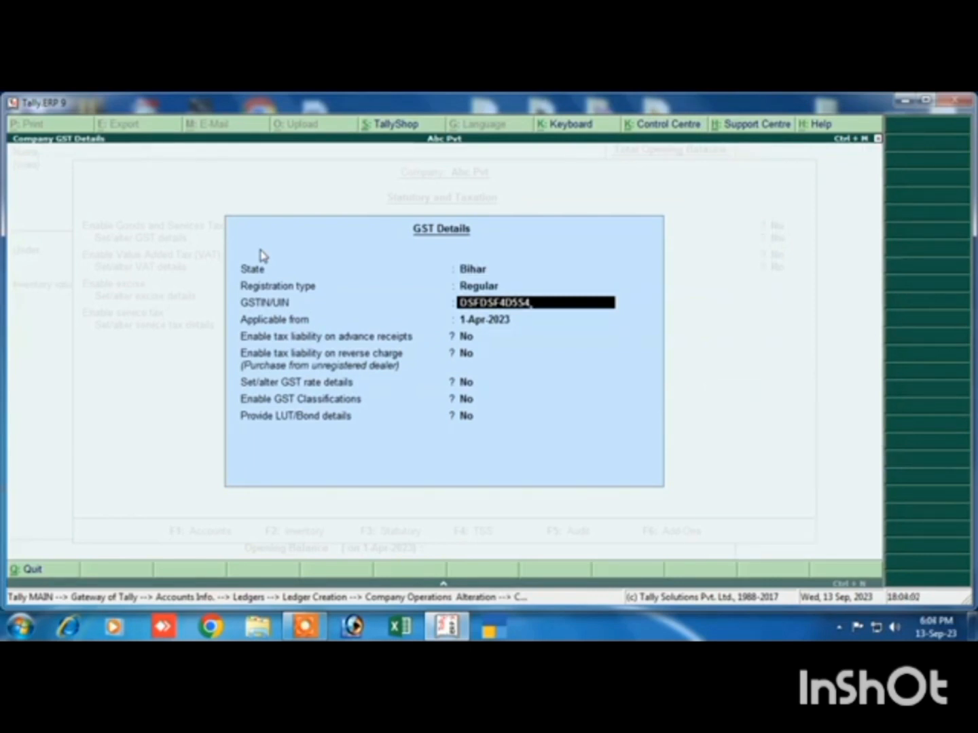
pyautogui.press('Return')
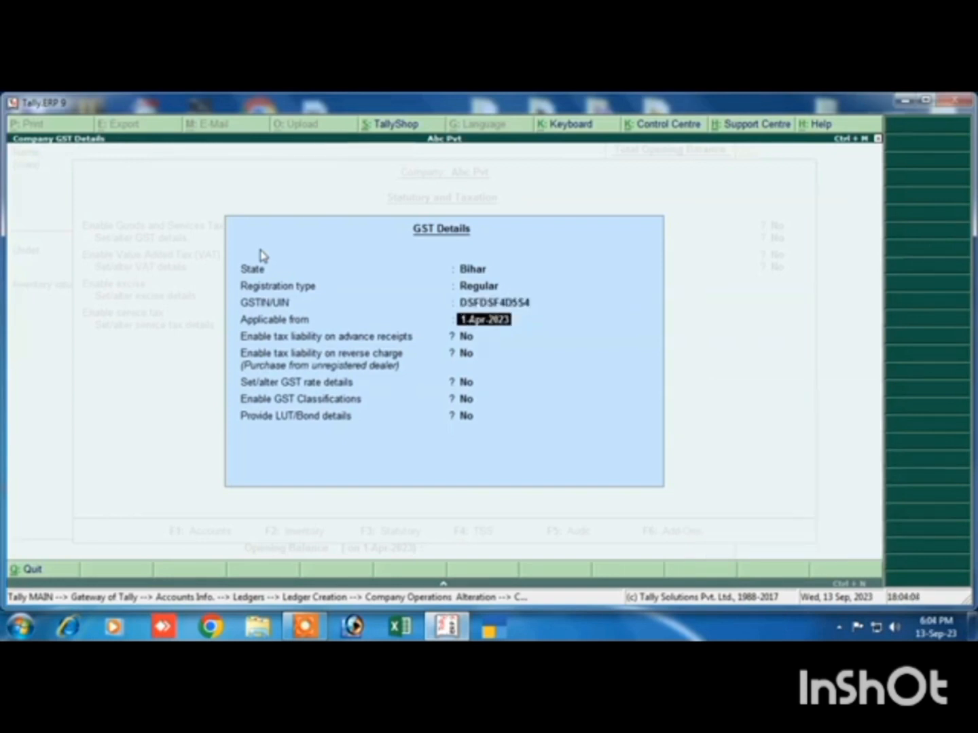
pyautogui.press('Return')
pyautogui.press('Return')
pyautogui.press('Return')
pyautogui.press('Return')
# Save the GST details and accept the company's statutory and taxation features
pyautogui.press('Return')
pyautogui.press('Return')
pyautogui.press('Return')
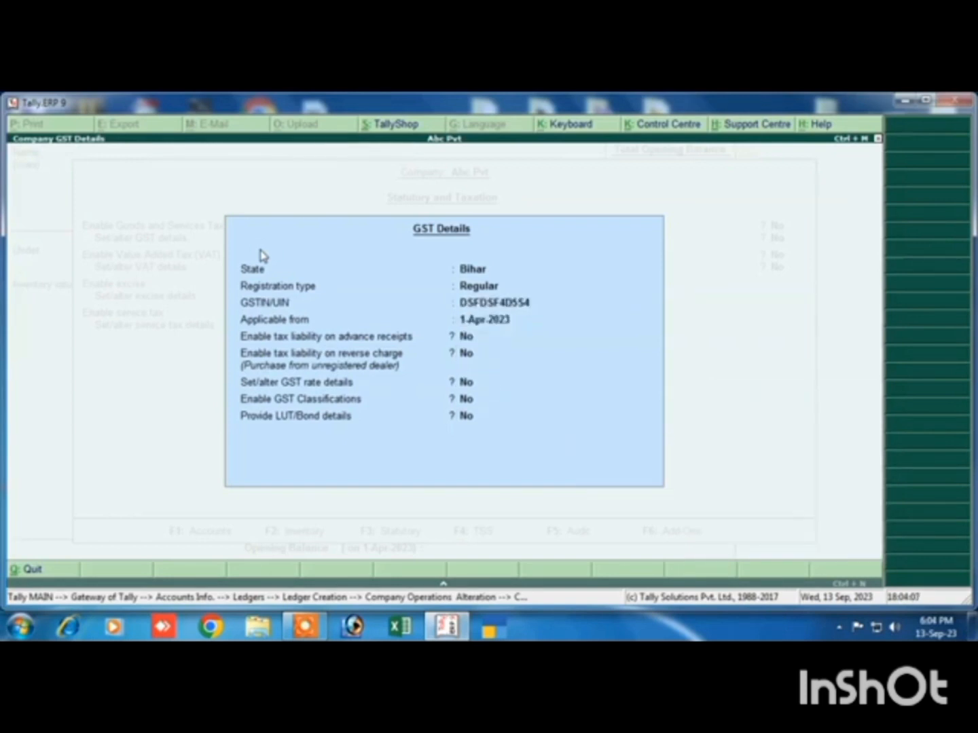
pyautogui.press('Return')
pyautogui.press('Return')
pyautogui.press('Return')
pyautogui.press('Return')
pyautogui.press('Return')
pyautogui.press('Return')
pyautogui.press('Return')
pyautogui.press('Return')
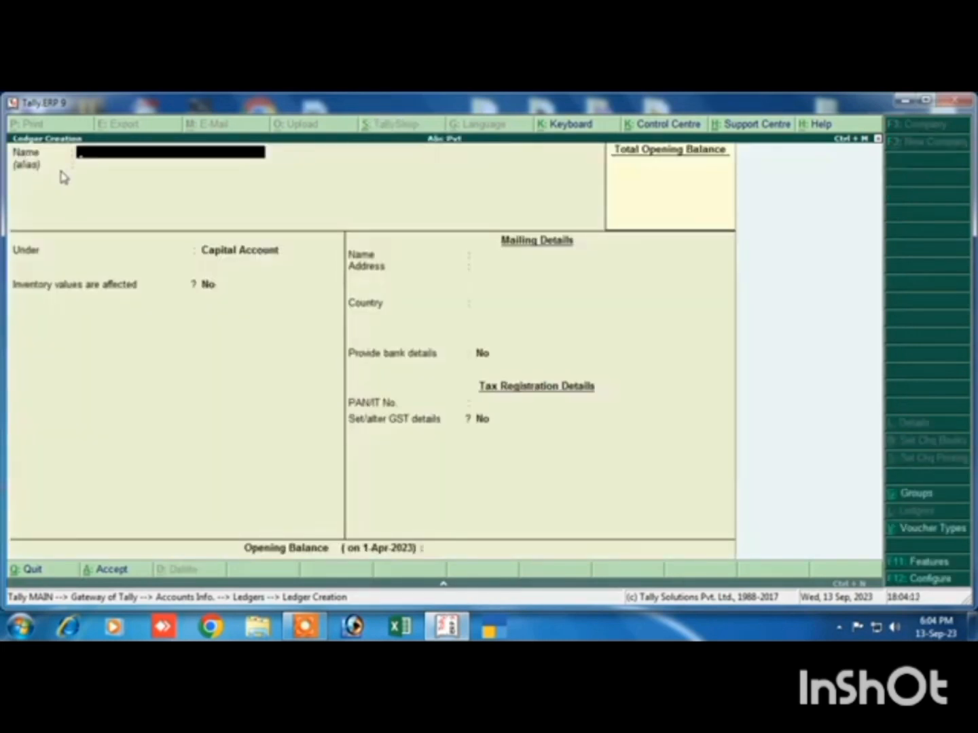
# Name the new ledger Purchase, place it under Purchase Accounts and set Inventory values are affected to Yes
pyautogui.write('Purchase')
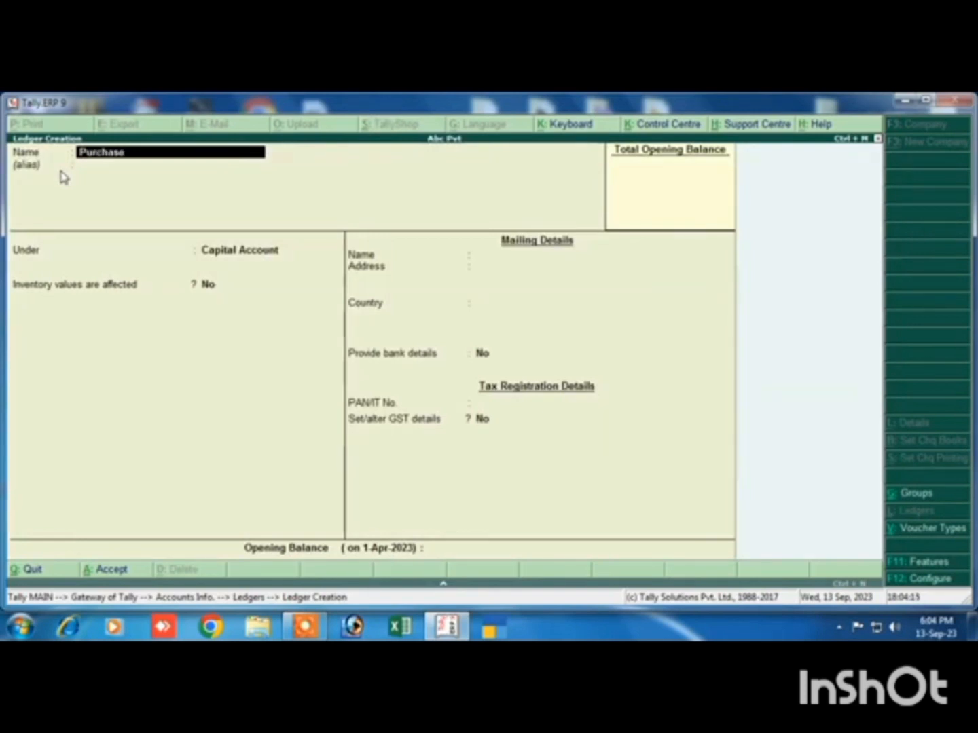
pyautogui.press('Return')
pyautogui.press('Return')
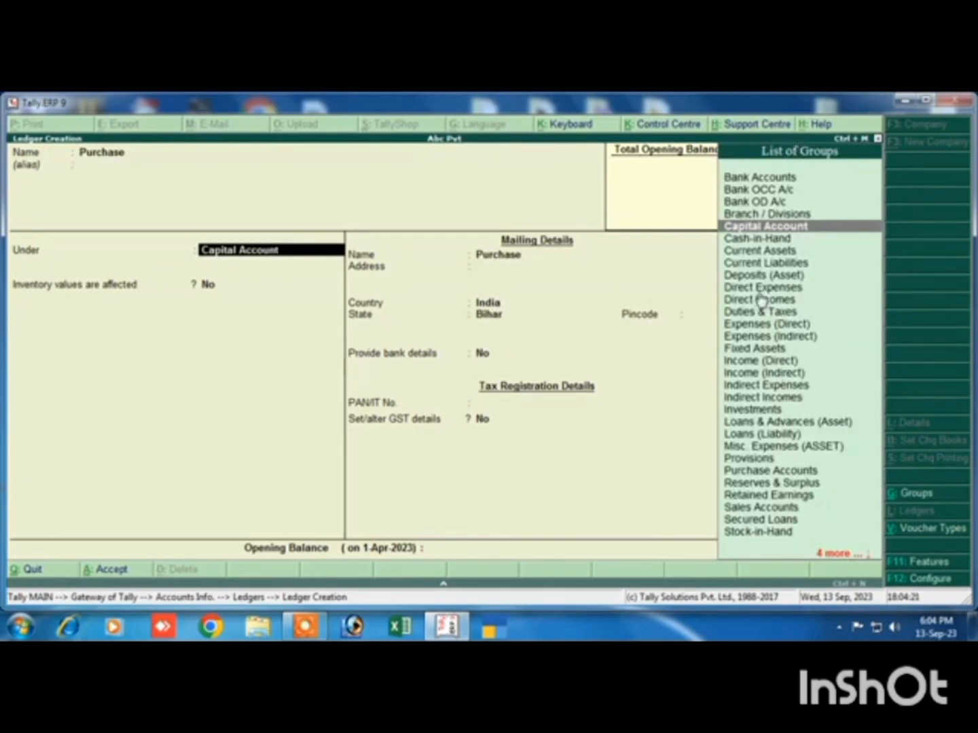
pyautogui.write('P')
pyautogui.press('Down')
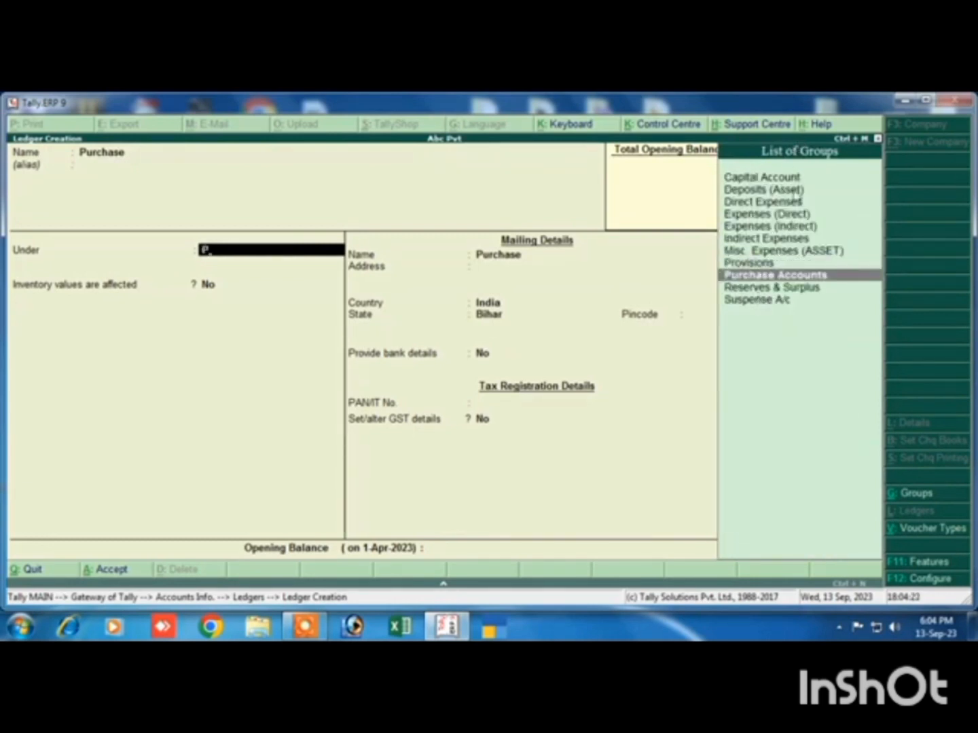
pyautogui.press('Return')
pyautogui.press('y')
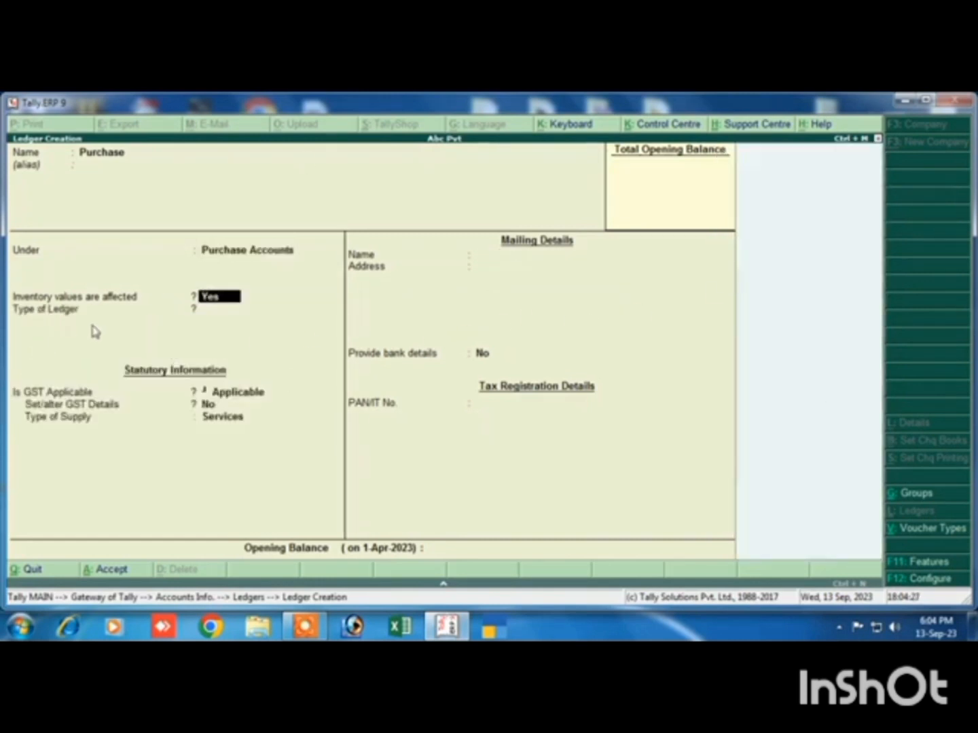
# Set the Purchase ledger's type to Not Applicable, keep GST Applicable, and set Set/alter GST Details to Yes
pyautogui.press('Return')
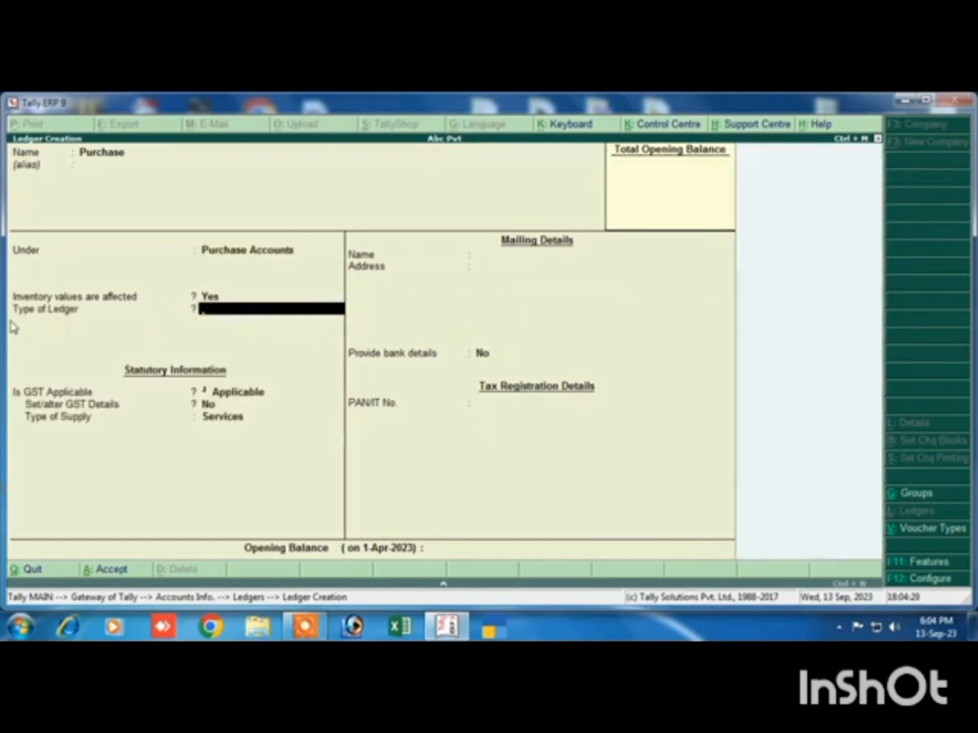
pyautogui.write('N')
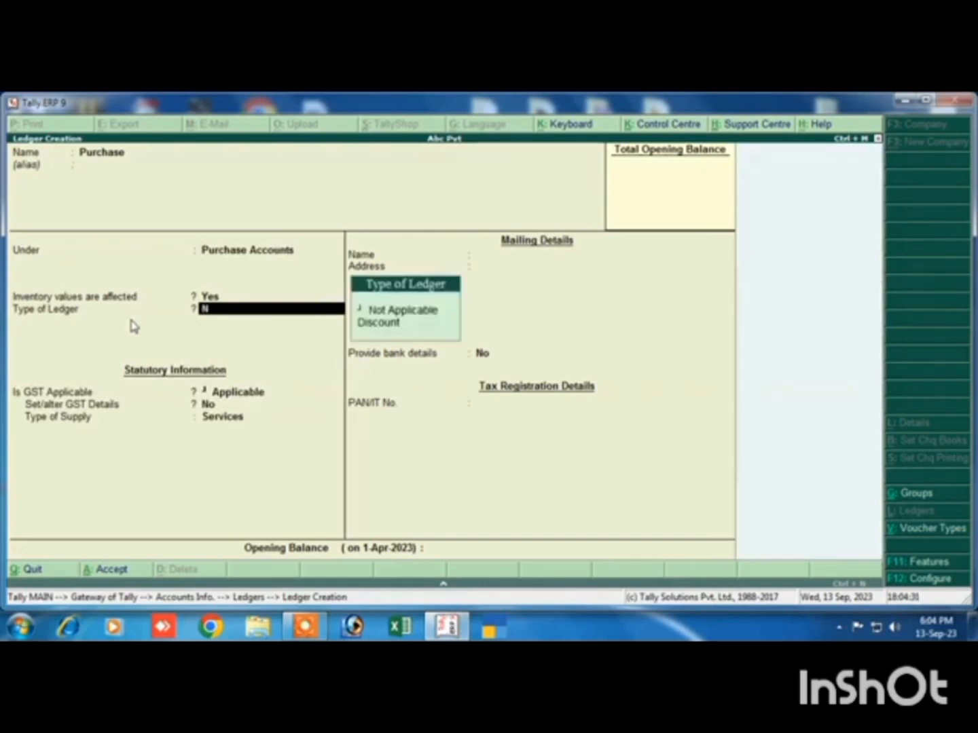
pyautogui.click(391, 311)
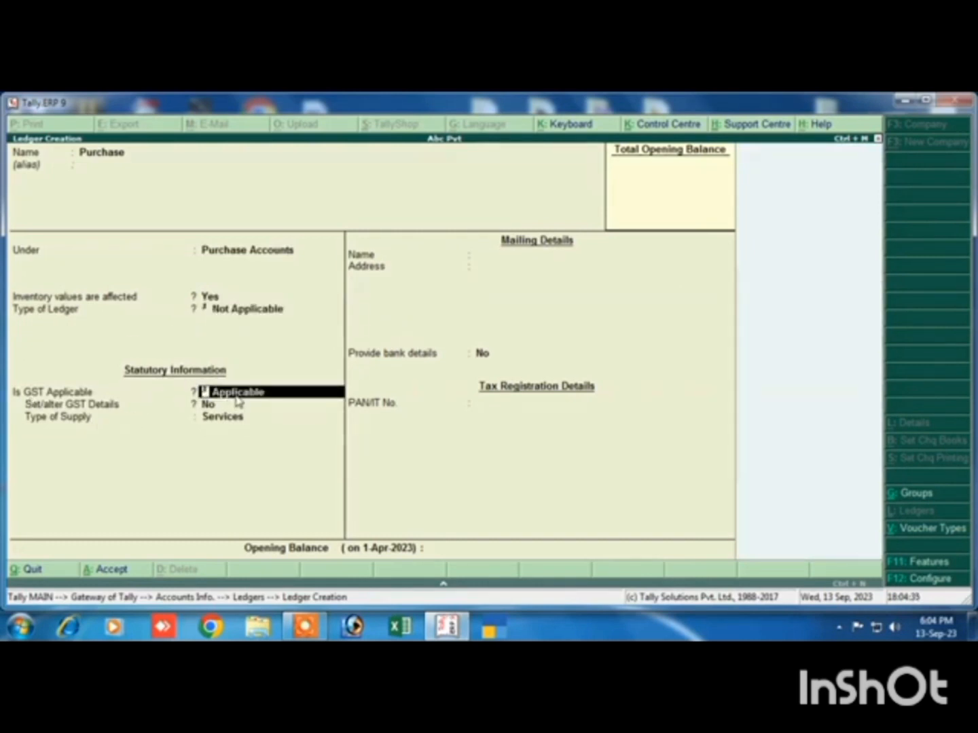
pyautogui.press('Return')
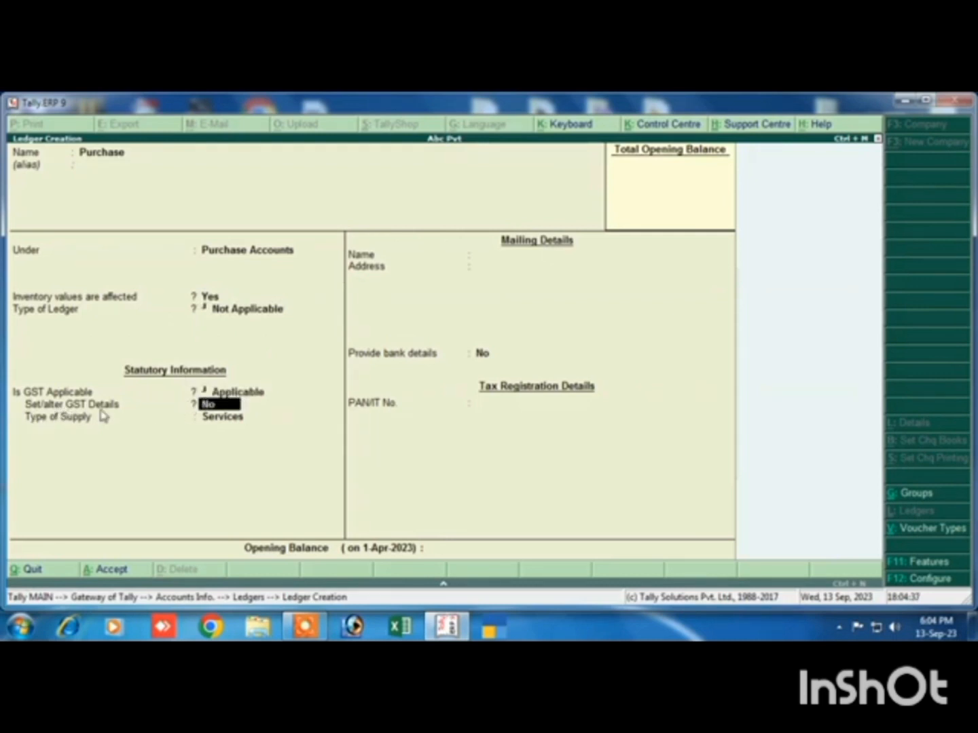
pyautogui.write('yes')
pyautogui.press('Return')
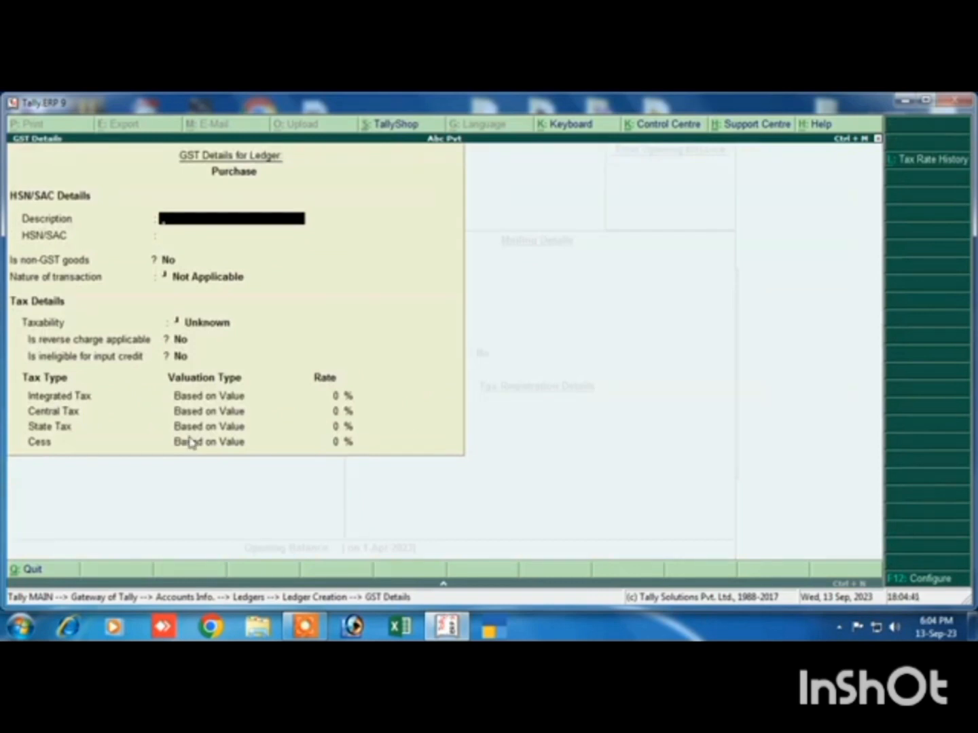
# Fill in the Purchase GST details with description Goods, HSN/SAC 7854 and Purchase Taxable as the nature of transaction
pyautogui.write('Goods')
pyautogui.press('Return')
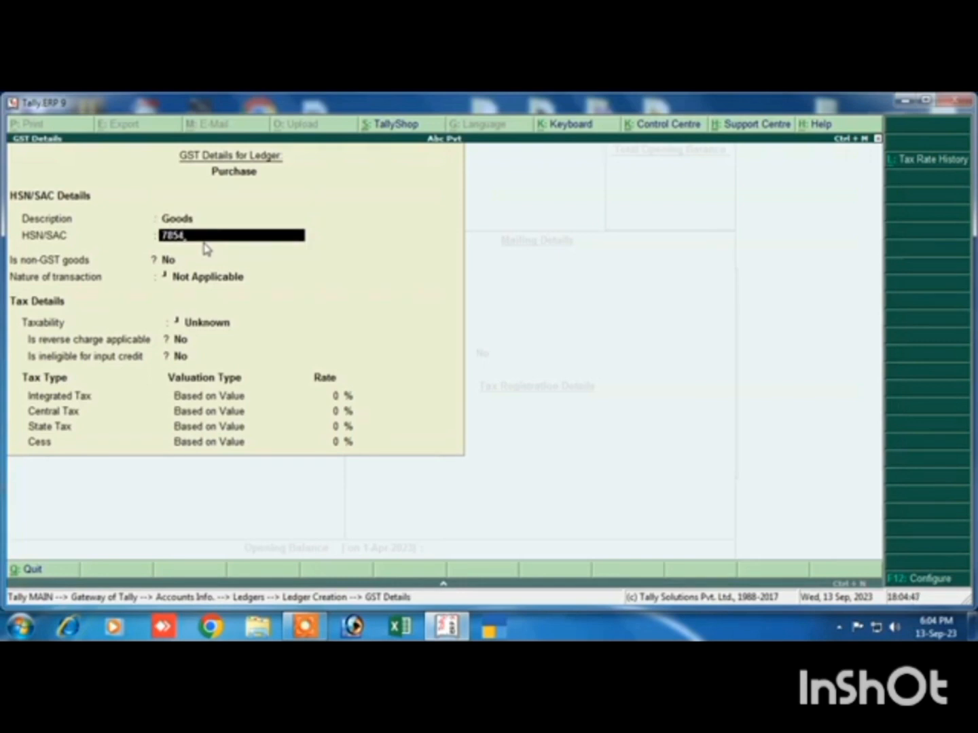
pyautogui.press('Return')
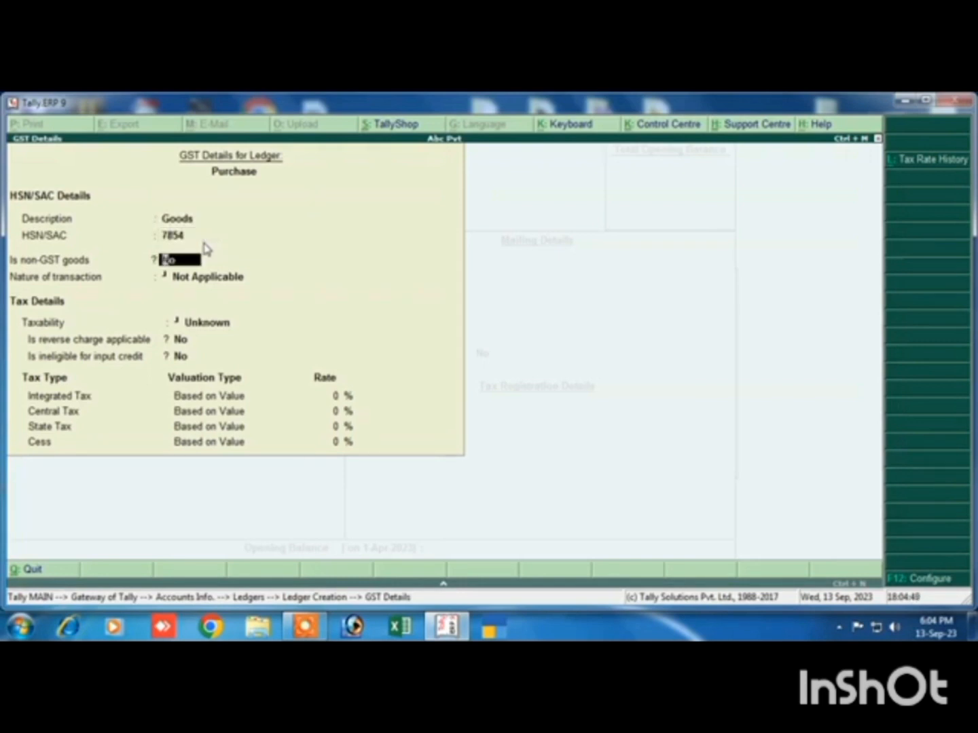
pyautogui.press('Return')
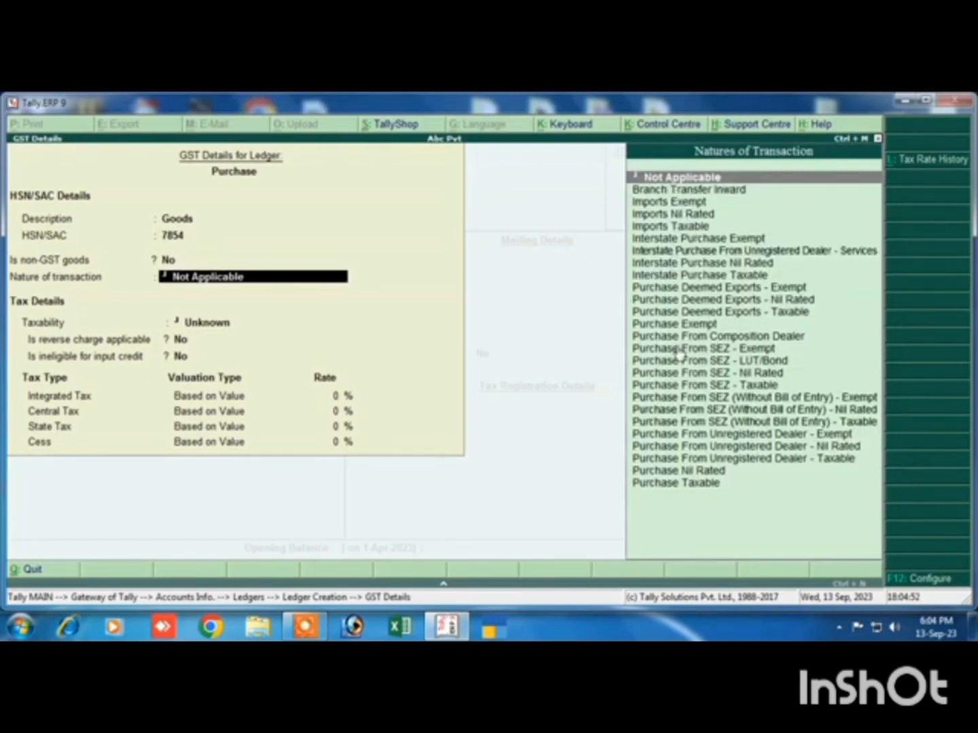
pyautogui.click(656, 484)
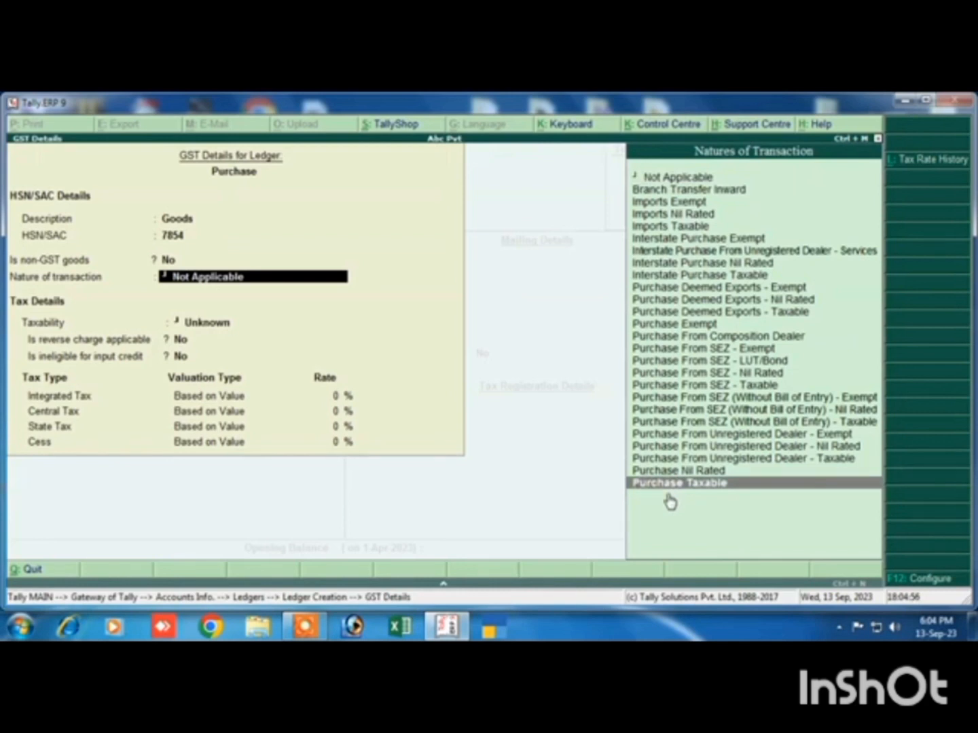
pyautogui.press('Return')
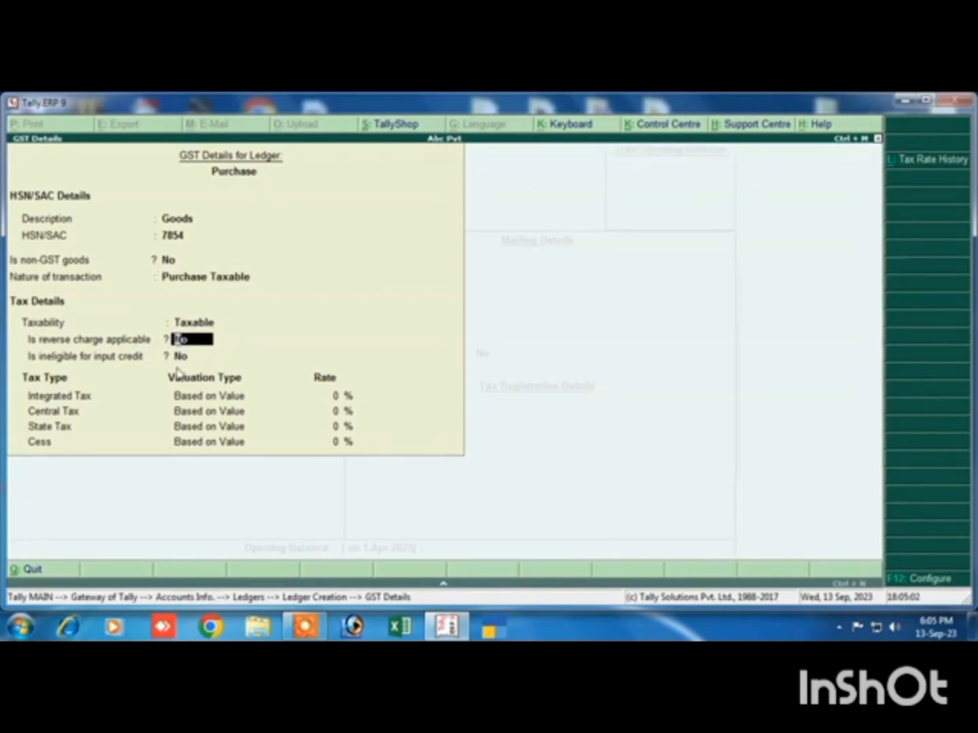
# Keep reverse charge and input credit ineligibility at No, set Integrated Tax to 18% and save the Purchase GST details
pyautogui.press('Return')
pyautogui.press('Return')
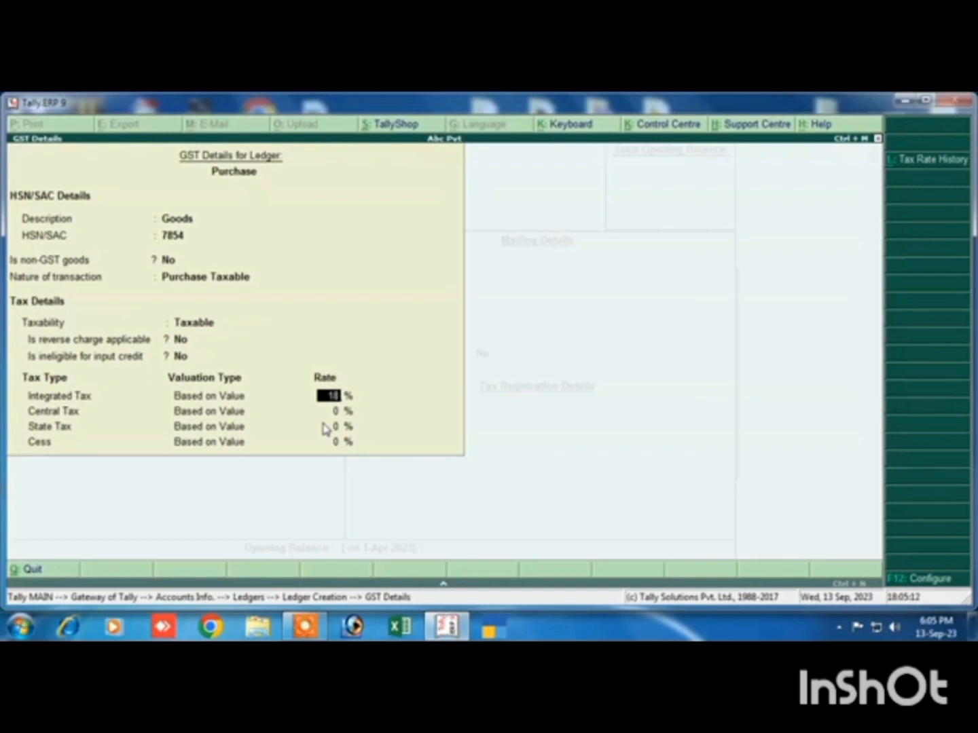
pyautogui.press('Return')
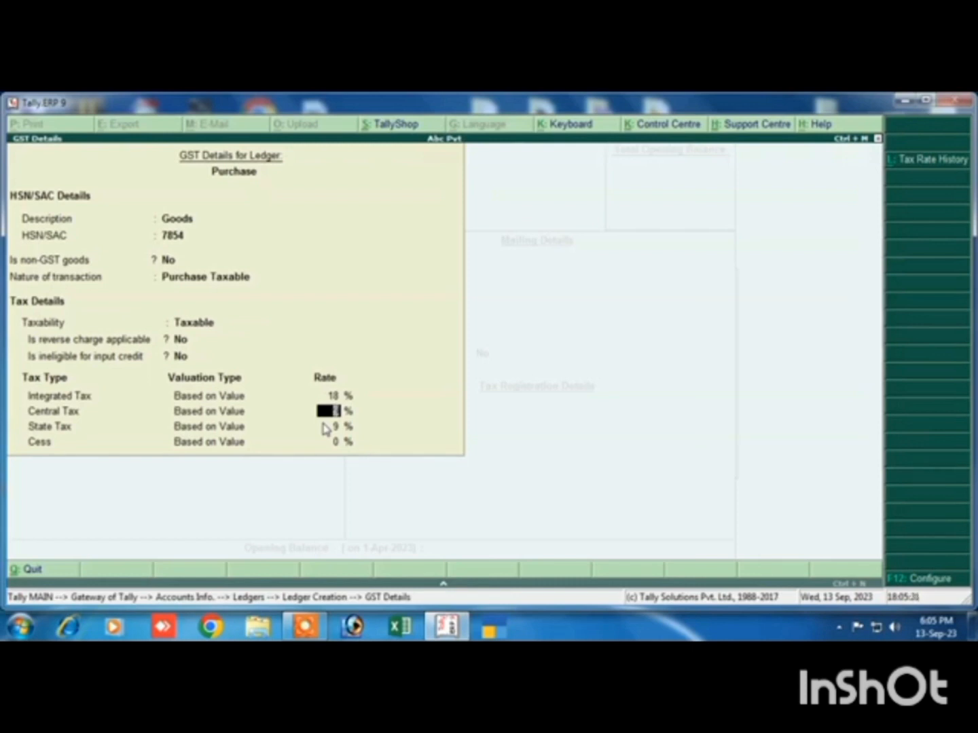
pyautogui.press('Return')
pyautogui.press('Return')
pyautogui.press('Return')
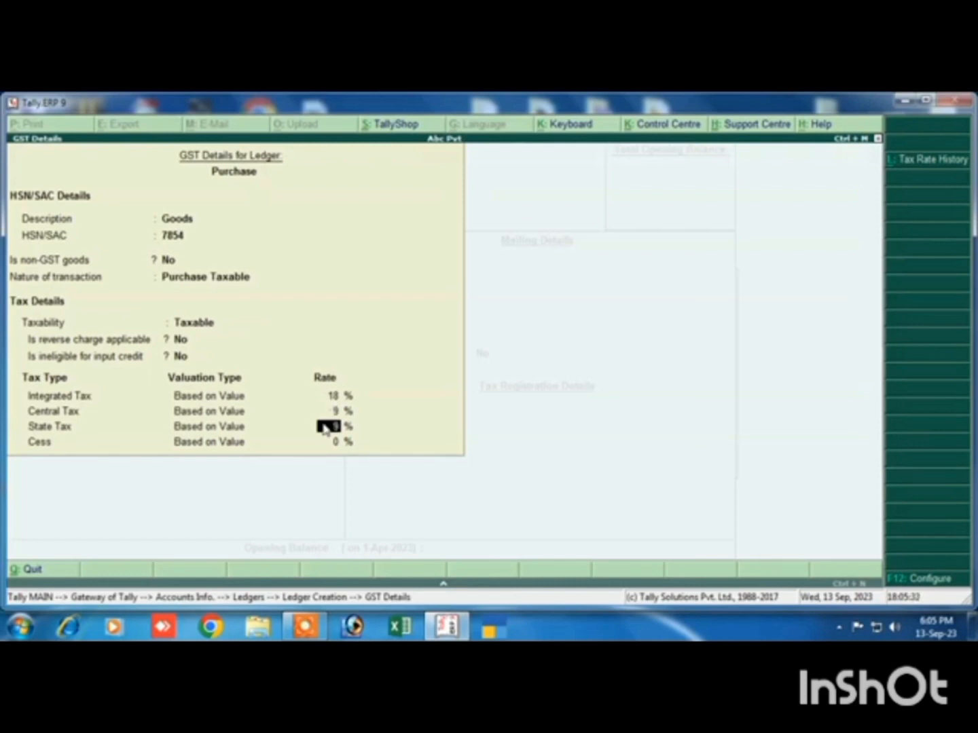
# Set the Purchase ledger's type of supply to Goods and accept the ledger
pyautogui.press('Up')
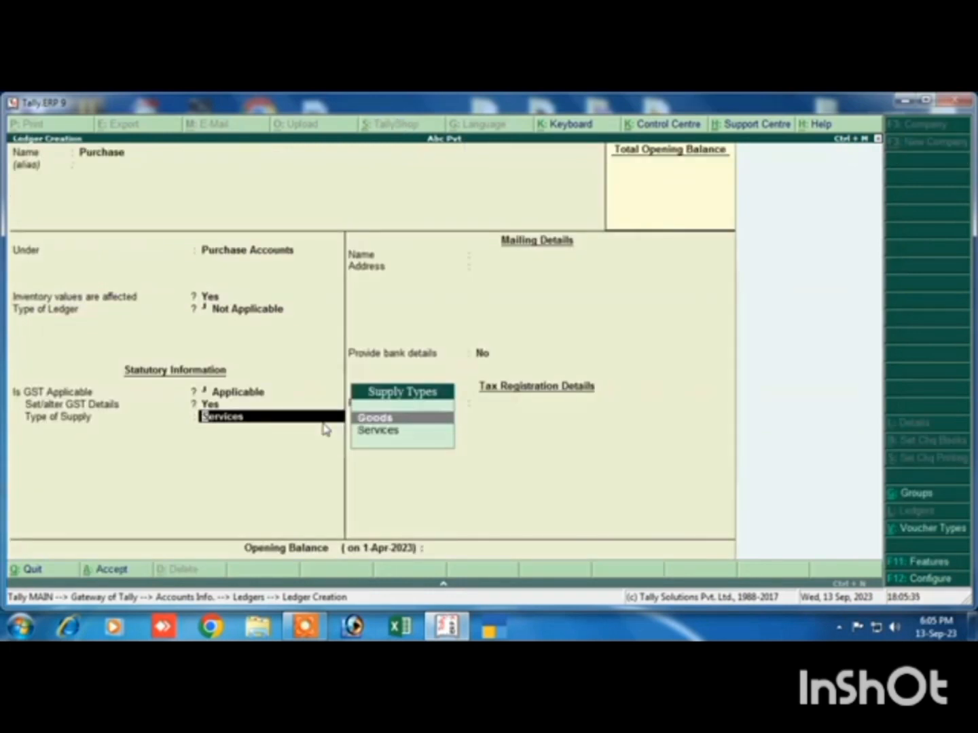
pyautogui.press('Return')
pyautogui.press('Return')
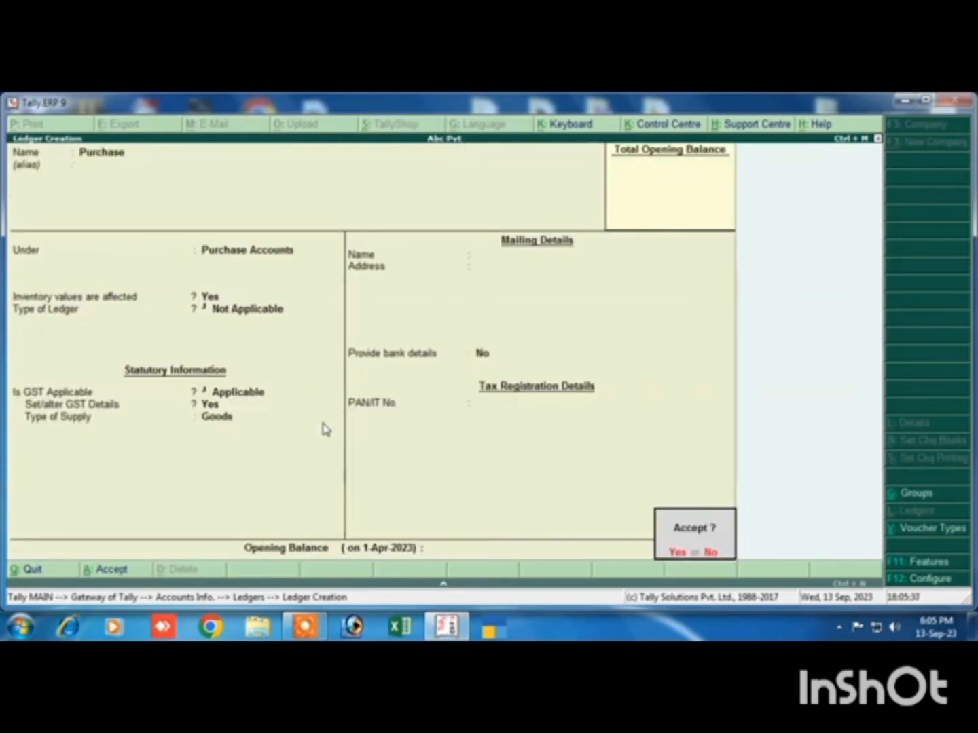
pyautogui.press('Return')
# Name the new ledger Sales and place it under Sales Accounts
pyautogui.write('Sales')
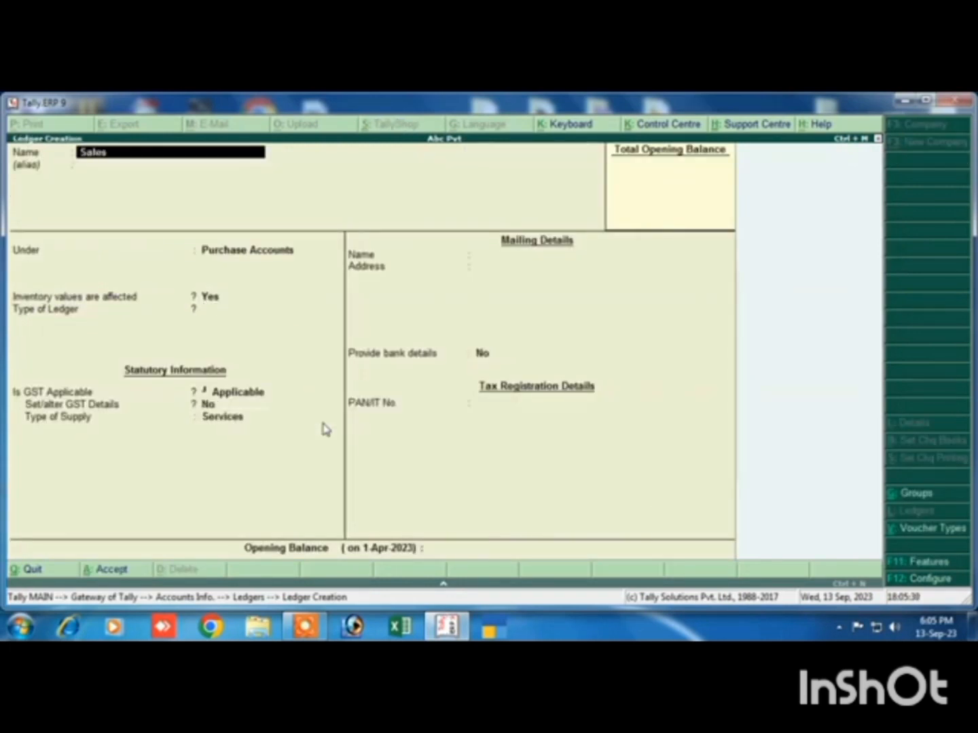
pyautogui.press('Return')
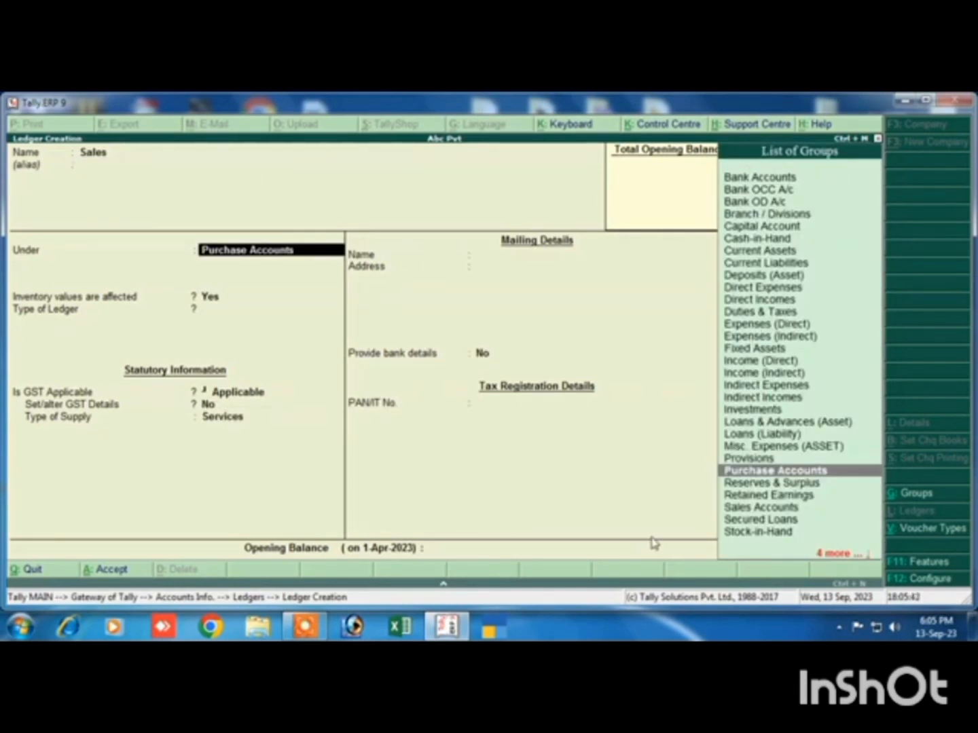
pyautogui.click(736, 510)
pyautogui.press('Return')
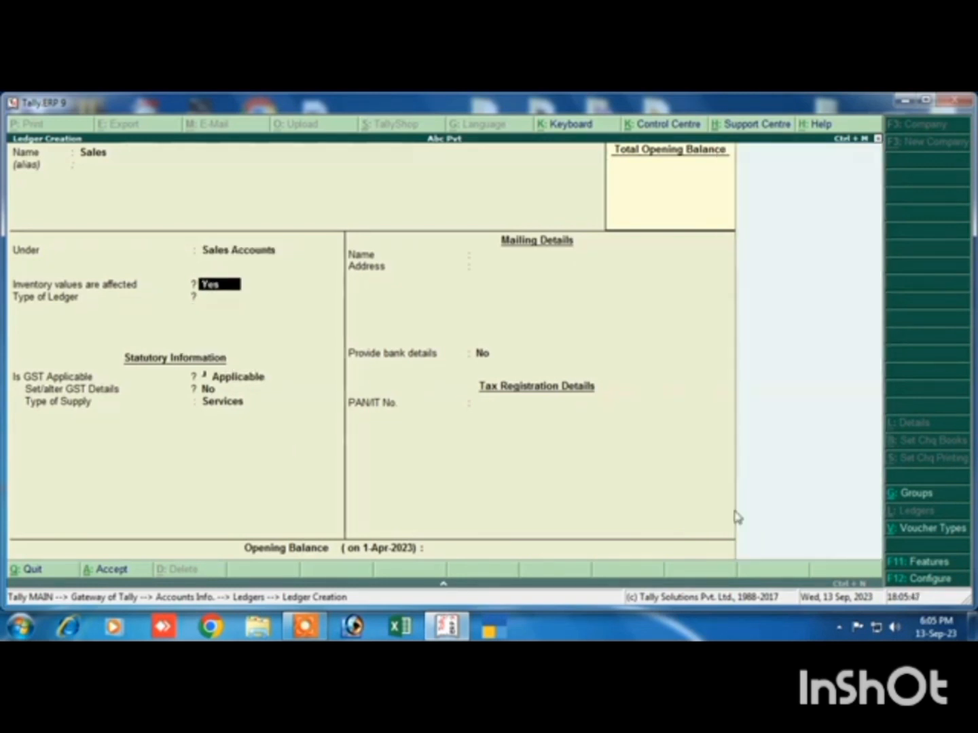
# Keep the Sales ledger affecting inventory with GST Applicable, set its type to Not Applicable and Set/alter GST Details to Yes
pyautogui.press('Return')
pyautogui.write('N')
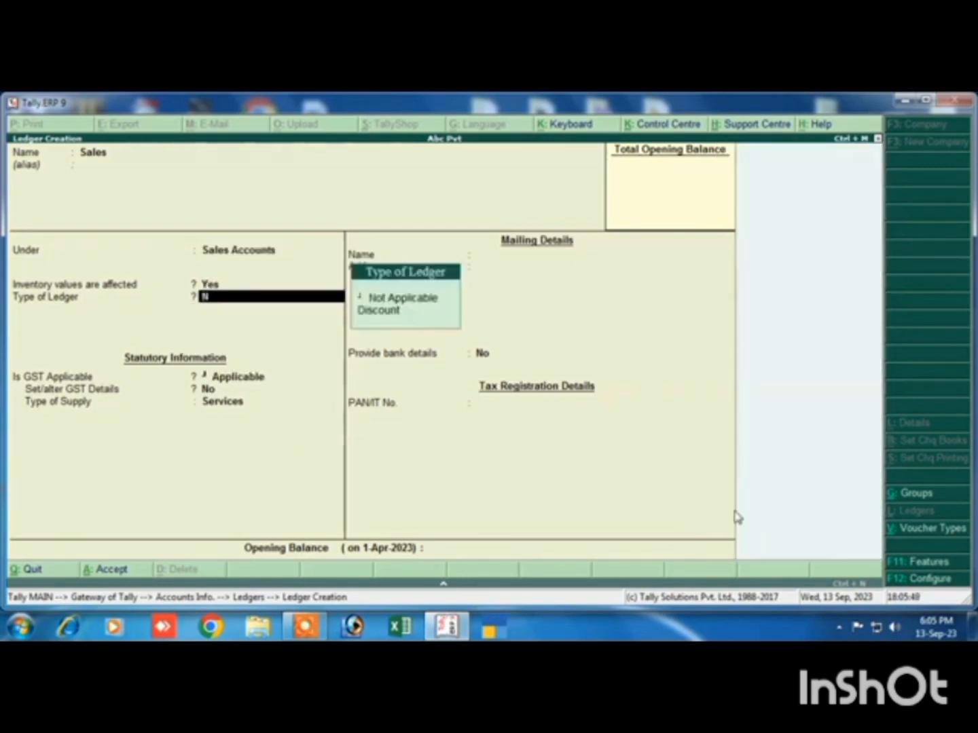
pyautogui.press('Return')
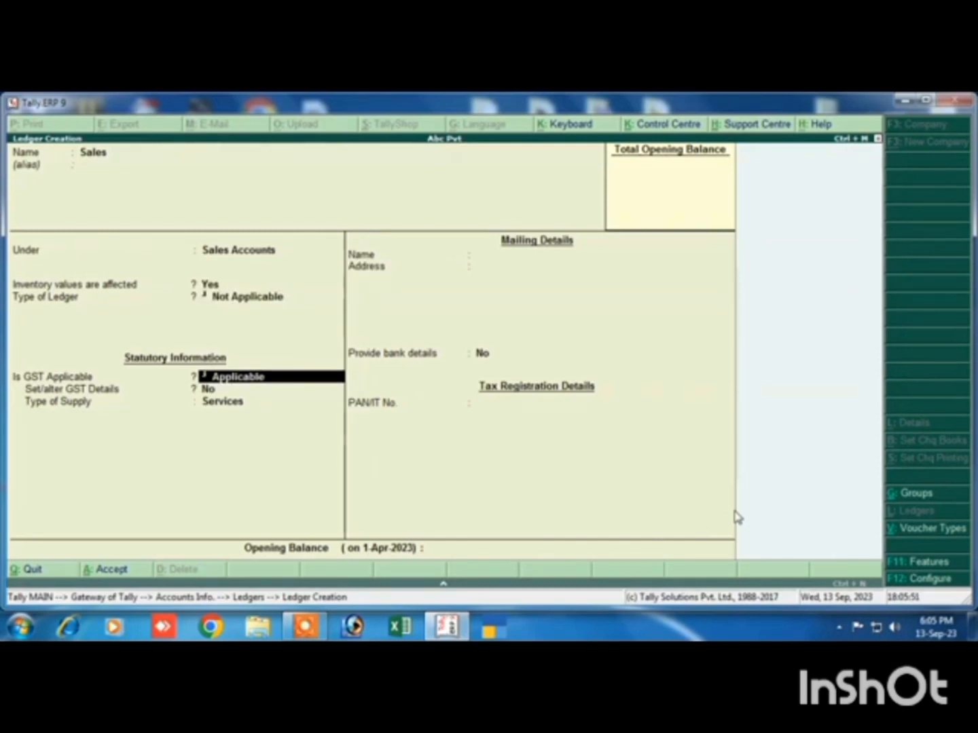
pyautogui.press('Return')
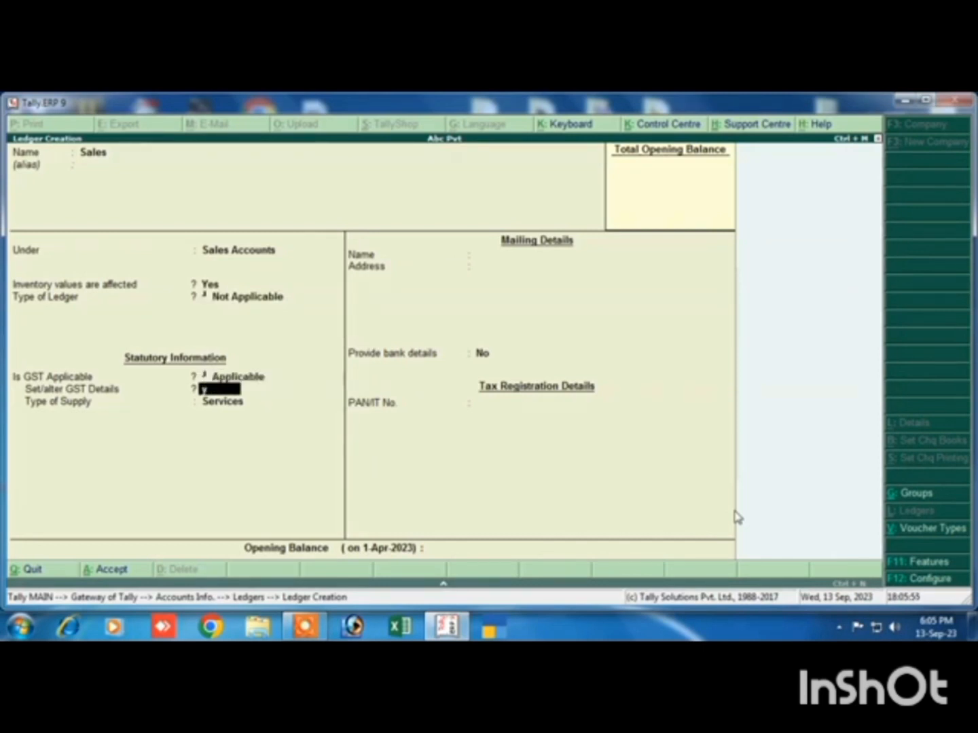
pyautogui.write('y')
pyautogui.press('Return')
# Fill in the Sales GST details with description Goods, HSN/SAC 8474 and Sales Taxable as the nature of transaction
pyautogui.write('G')
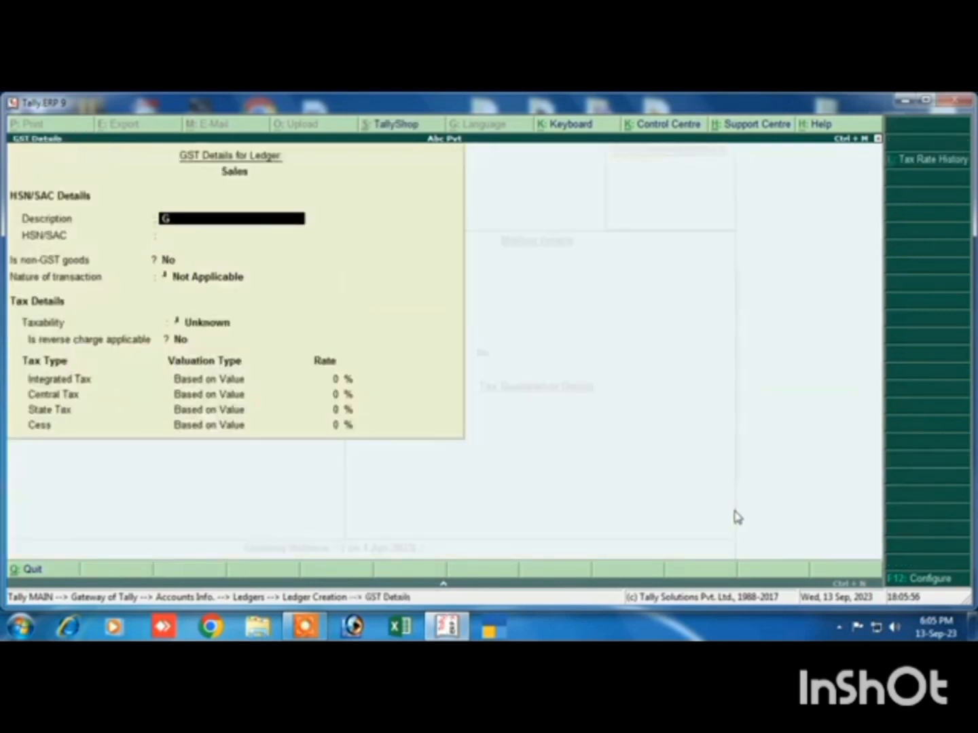
pyautogui.write('oods')
pyautogui.press('Return')
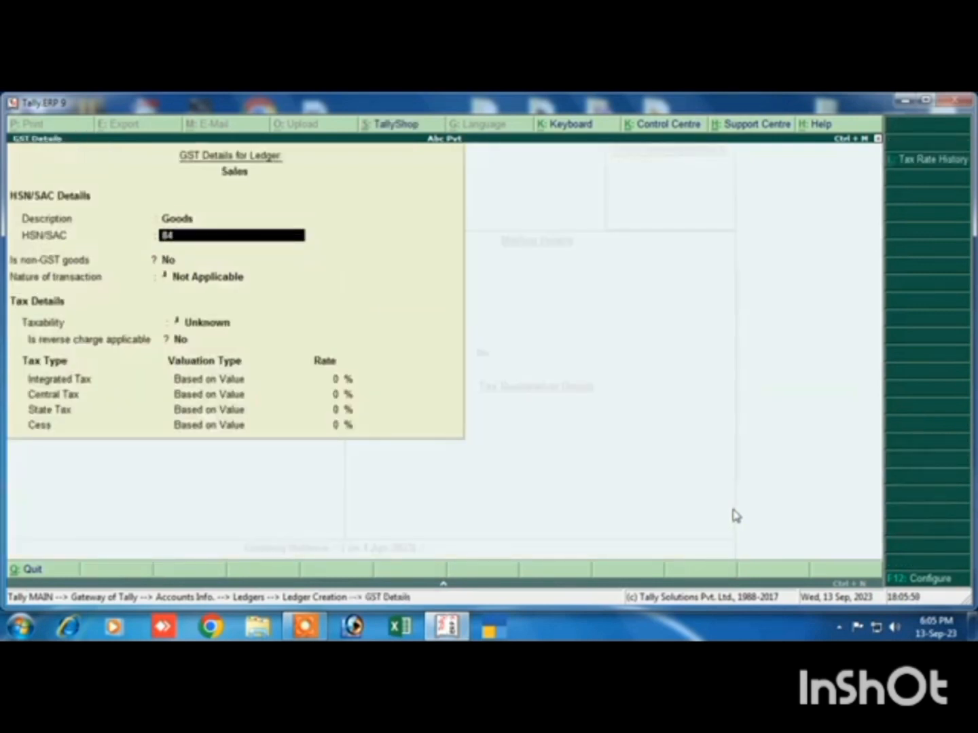
pyautogui.write('8474')
pyautogui.press('Return')
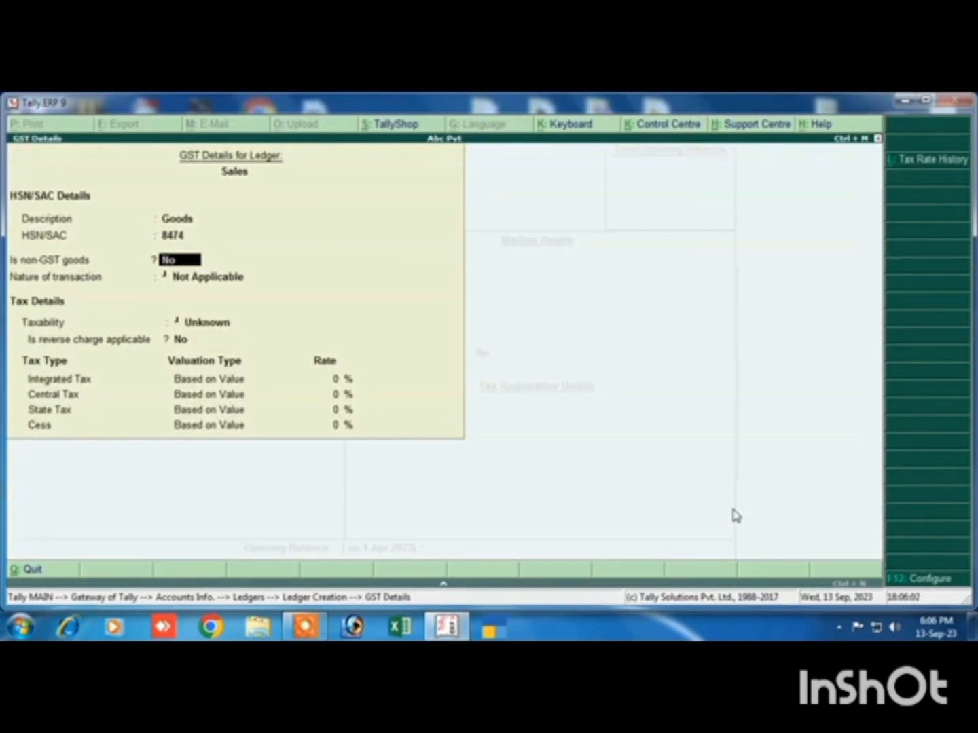
pyautogui.press('Return')
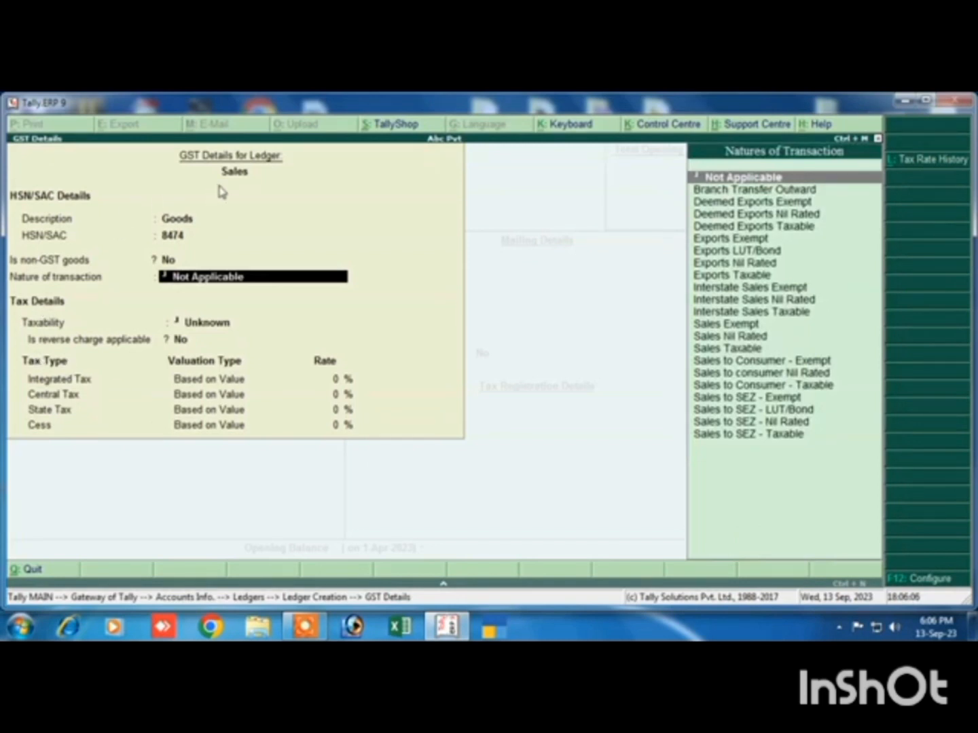
pyautogui.click(714, 349)
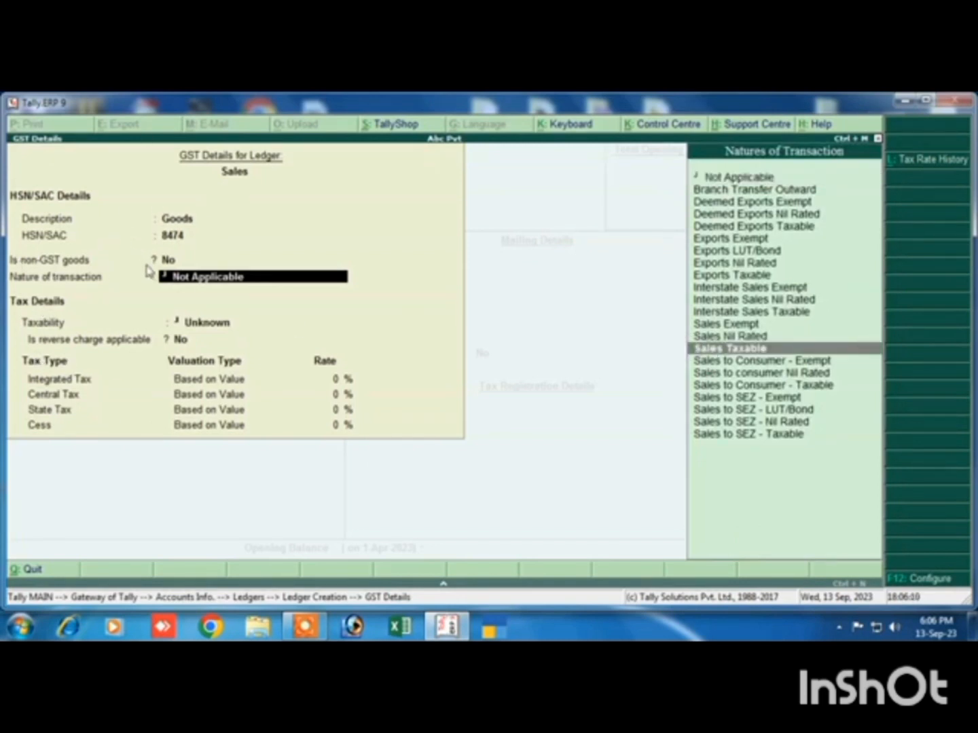
pyautogui.press('Return')
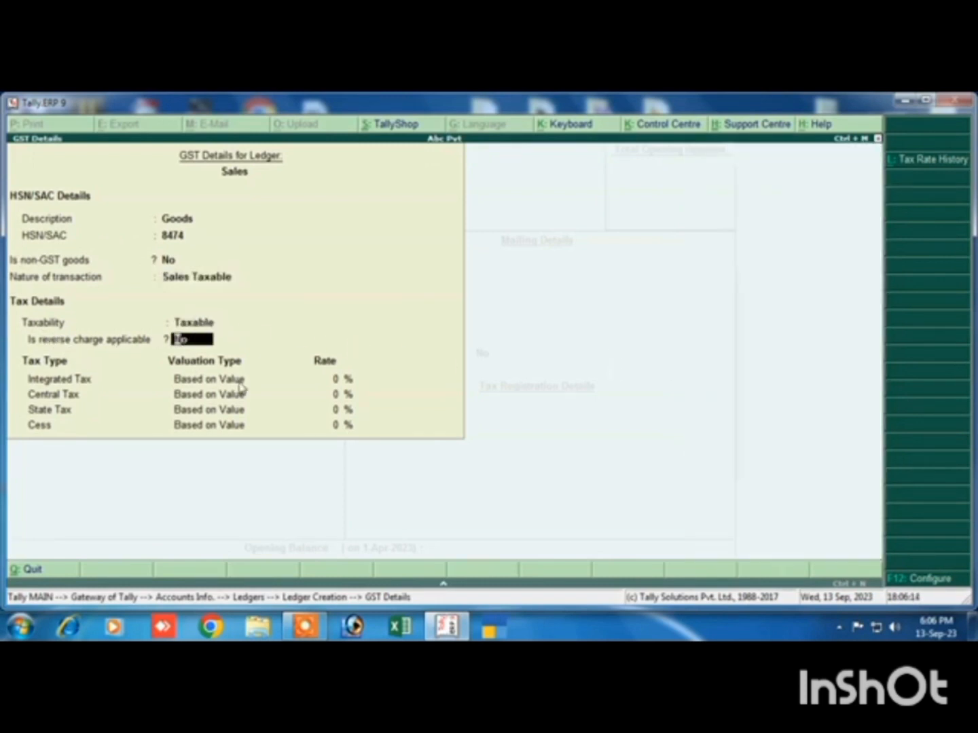
# Keep reverse charge at No, set Integrated Tax to 18% and save the Sales GST details
pyautogui.press('Return')
pyautogui.write('18')
pyautogui.press('Return')
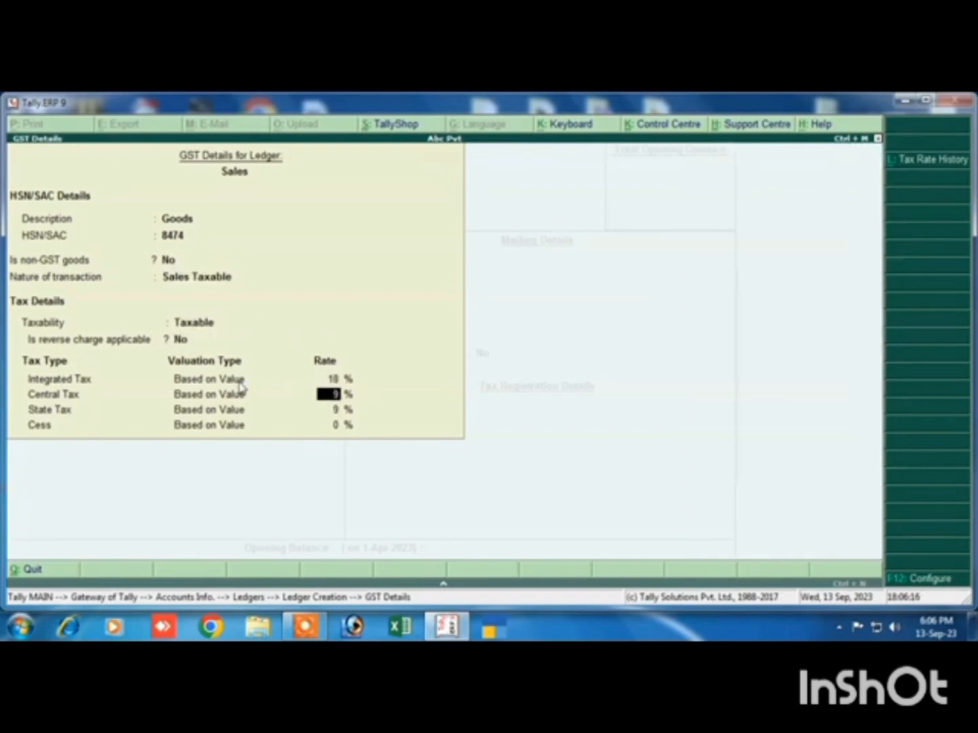
pyautogui.press('Return')
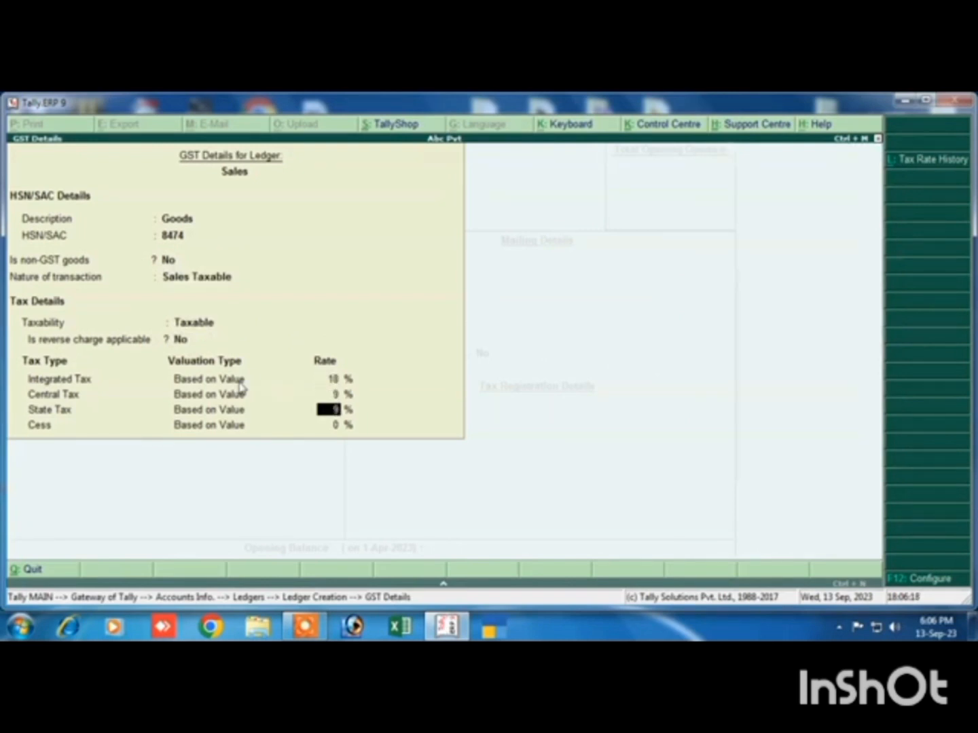
pyautogui.press('Return')
pyautogui.press('Return')
# Set the Sales ledger's type of supply to Goods and accept the ledger
pyautogui.press('Up')
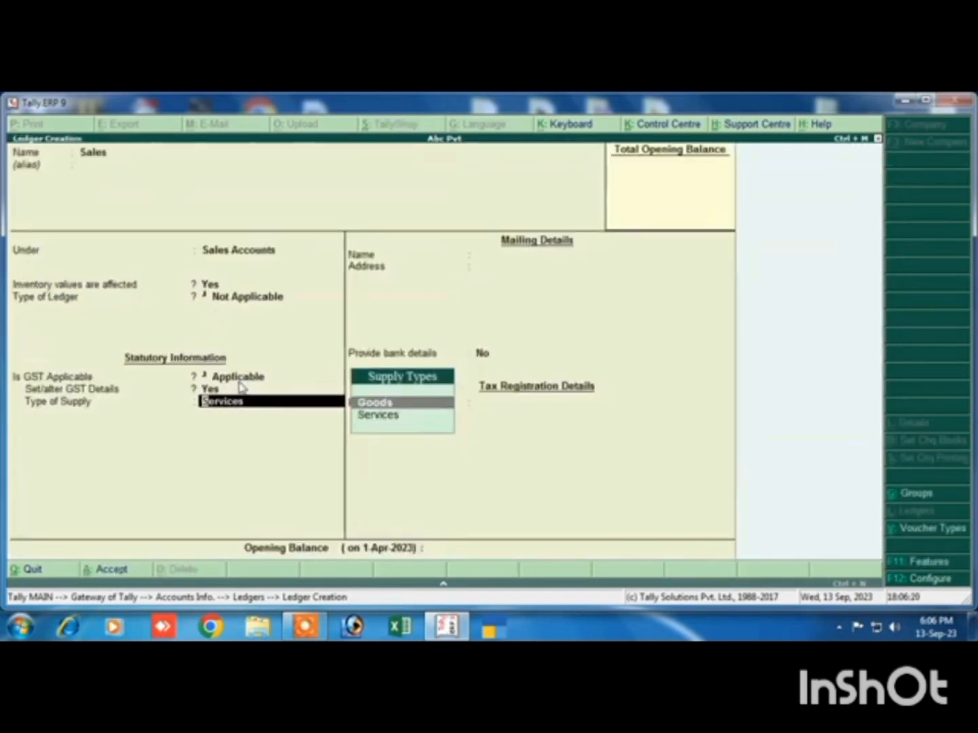
pyautogui.press('Return')
pyautogui.press('Return')
# Name the new ledger Cgst and place it under the Duties & Taxes group
pyautogui.press('Return')
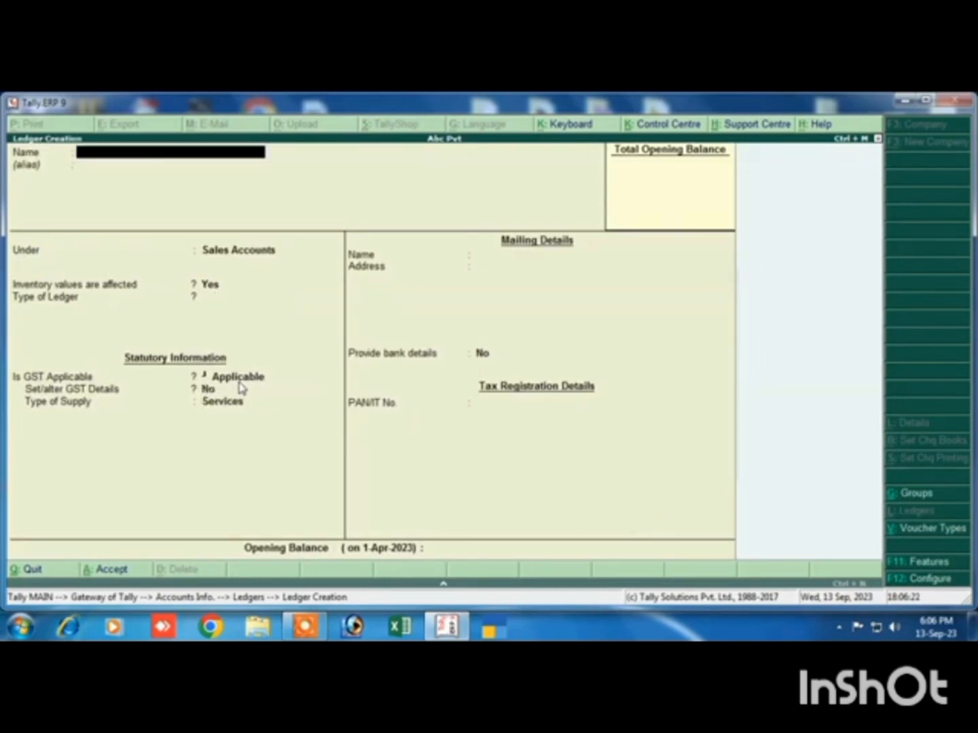
pyautogui.write('Cgst')
pyautogui.press('Return')
pyautogui.press('Return')
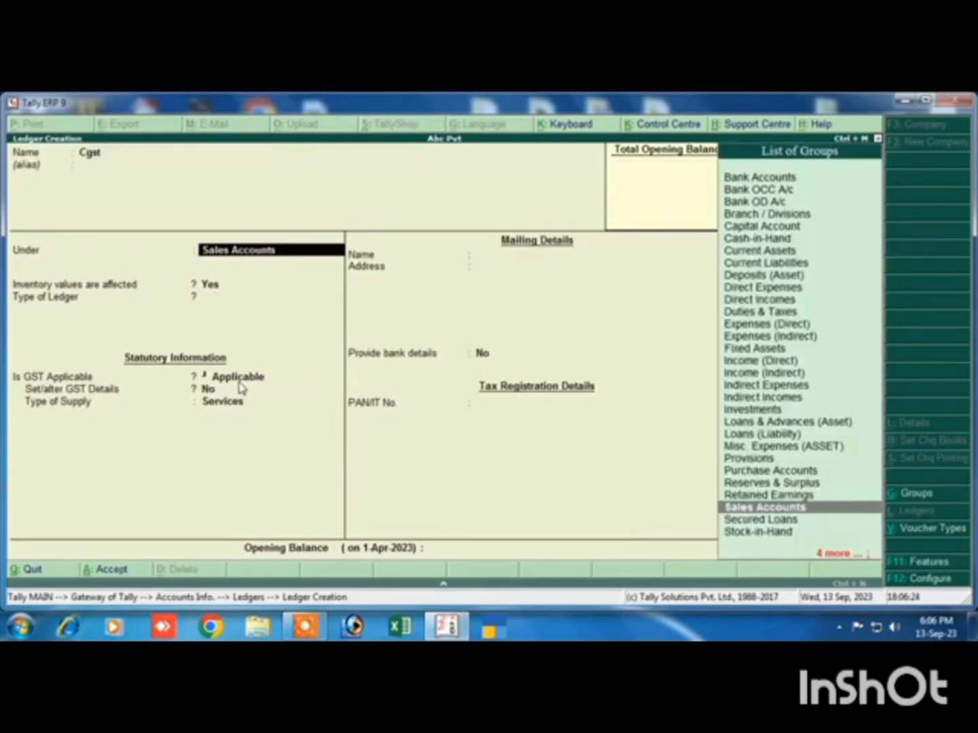
pyautogui.write('D')
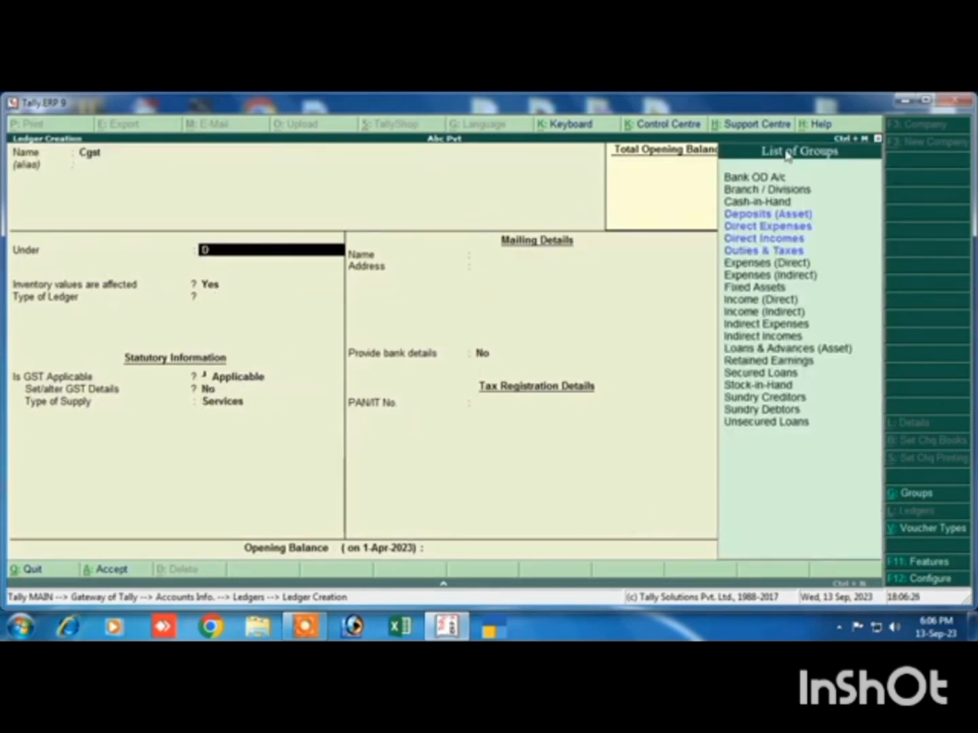
pyautogui.click(736, 252)
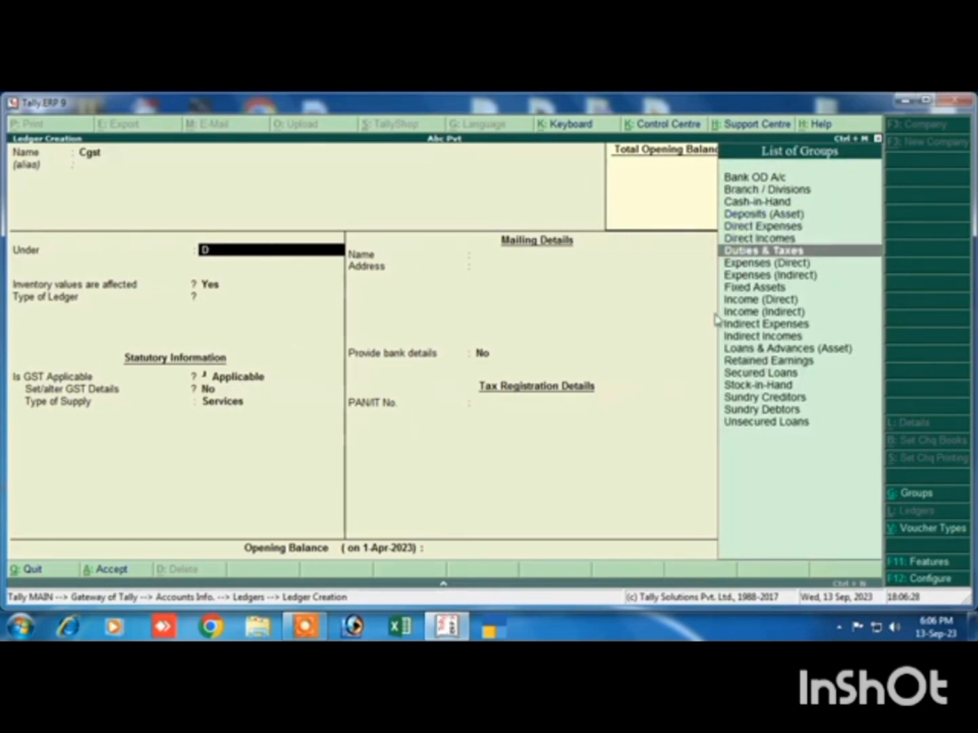
pyautogui.press('Return')
# Set the Cgst ledger's type of duty/tax to GST with Central Tax as the tax type
pyautogui.press('Up')
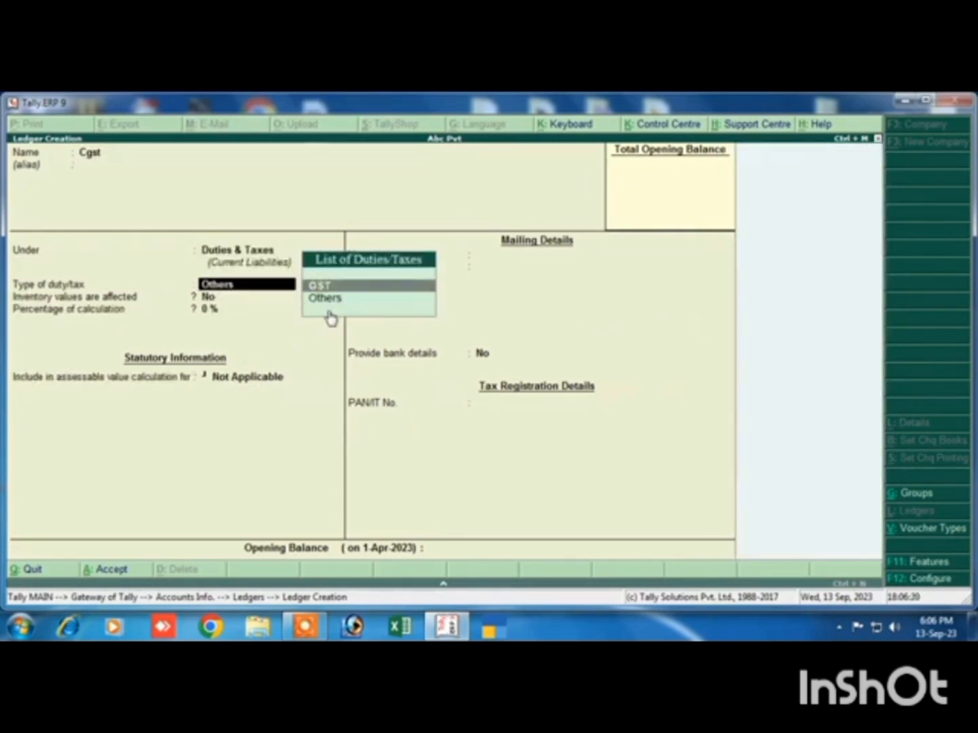
pyautogui.press('Return')
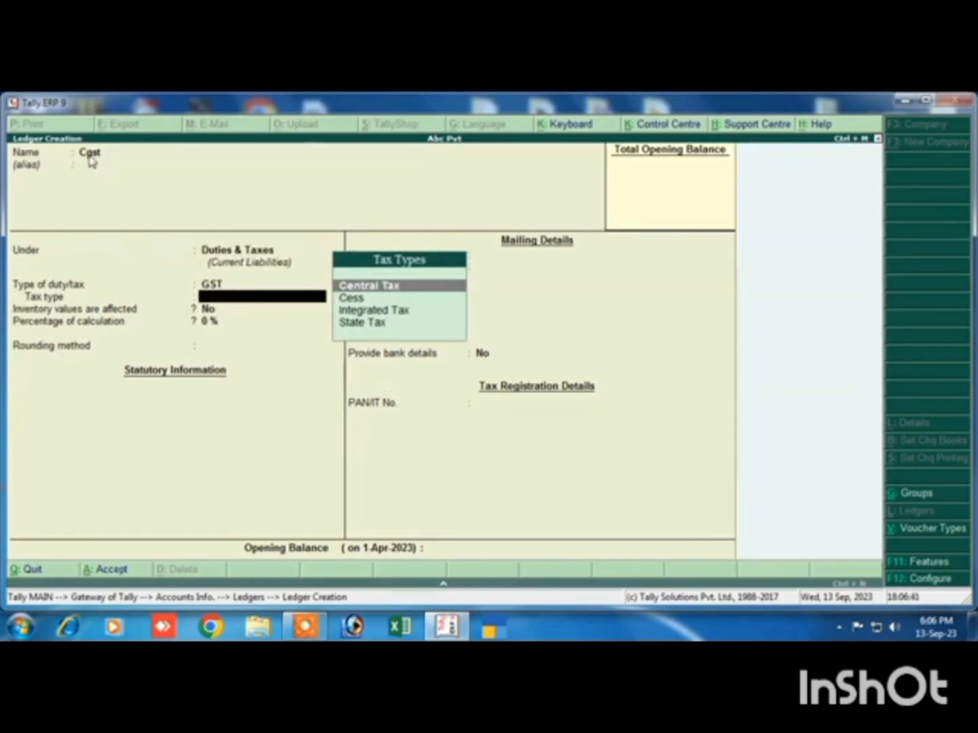
pyautogui.press('Return')
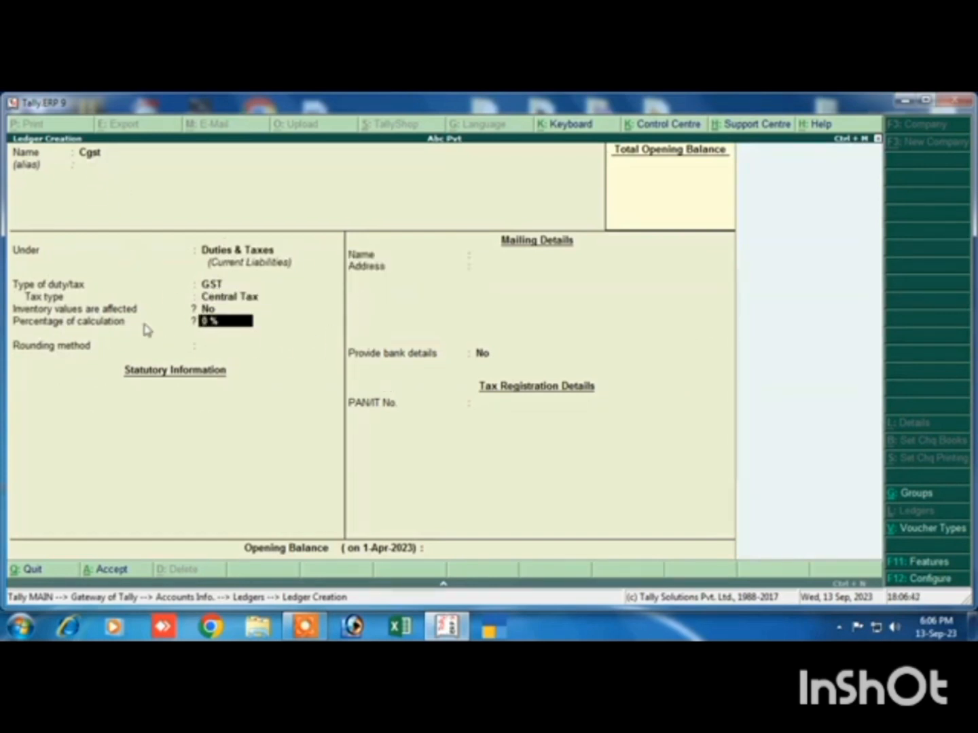
# Set Cgst's percentage of calculation to 9%, choose Not Applicable as rounding method and accept the ledger
pyautogui.write('9')
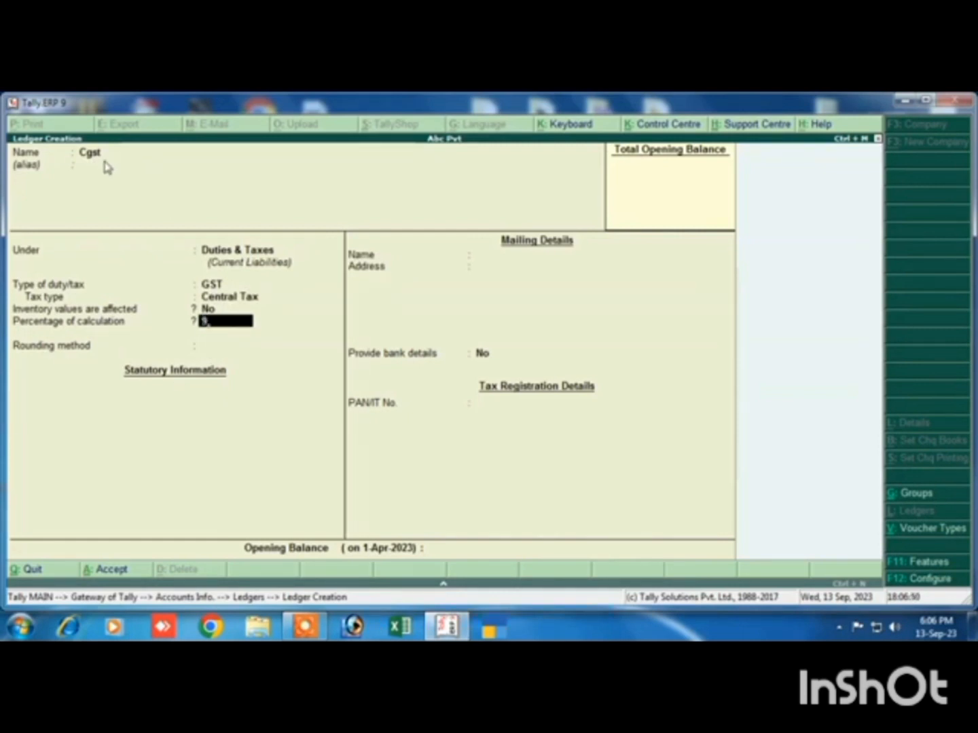
pyautogui.press('Return')
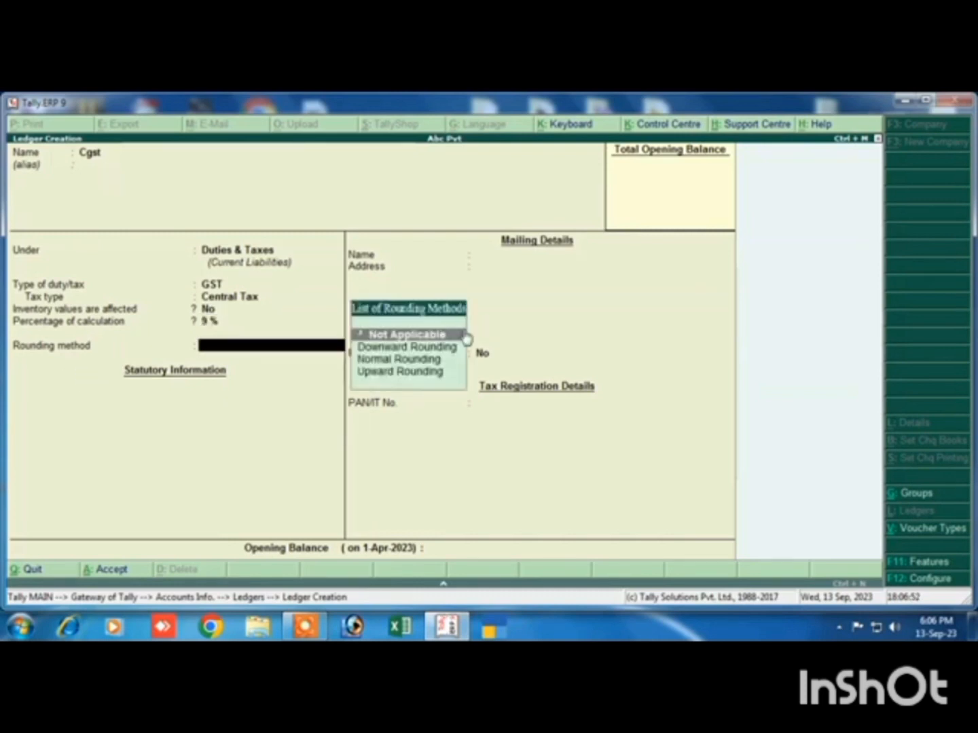
pyautogui.press('Return')
pyautogui.press('Return')
pyautogui.press('Return')
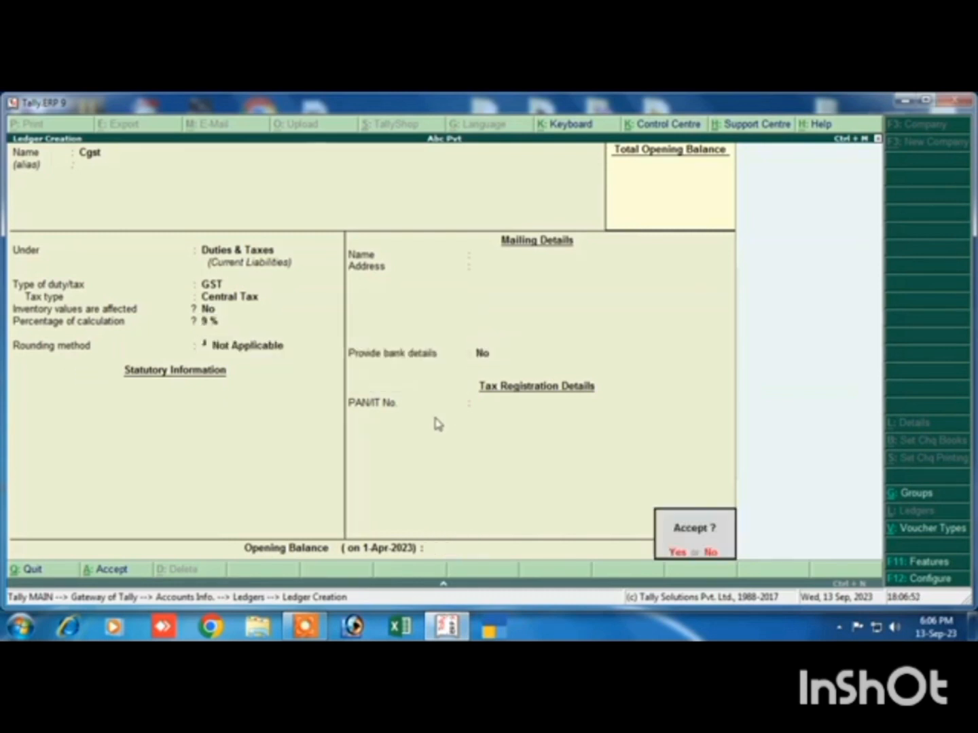
# Name the next ledger Sgst and keep it under Duties & Taxes
pyautogui.write('S')
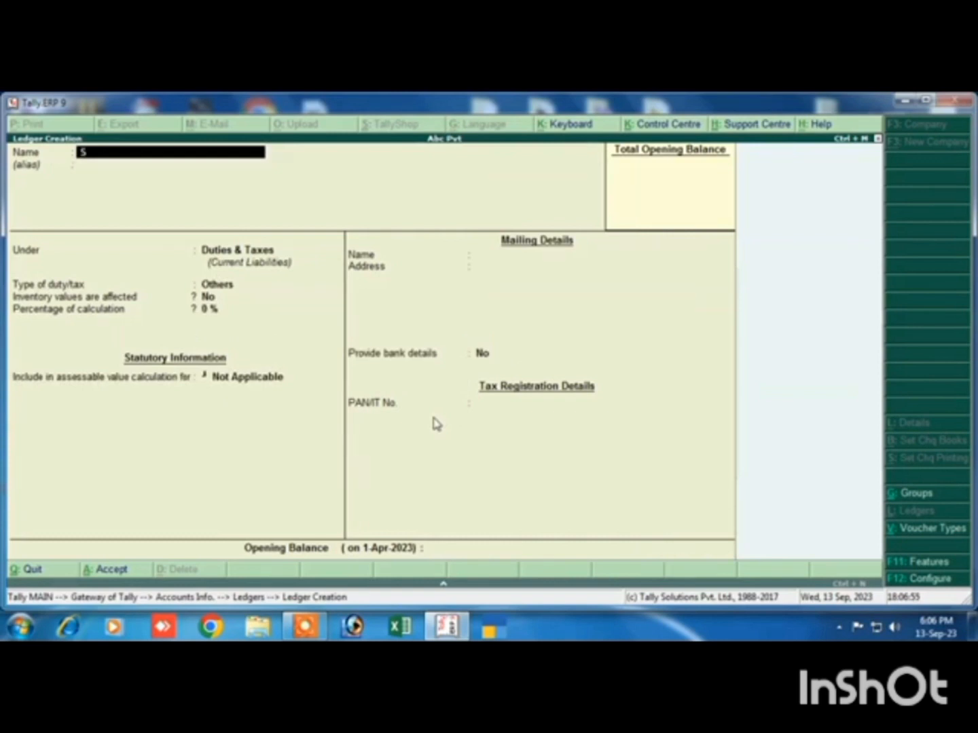
pyautogui.press('Return')
pyautogui.press('Return')
pyautogui.press('Return')
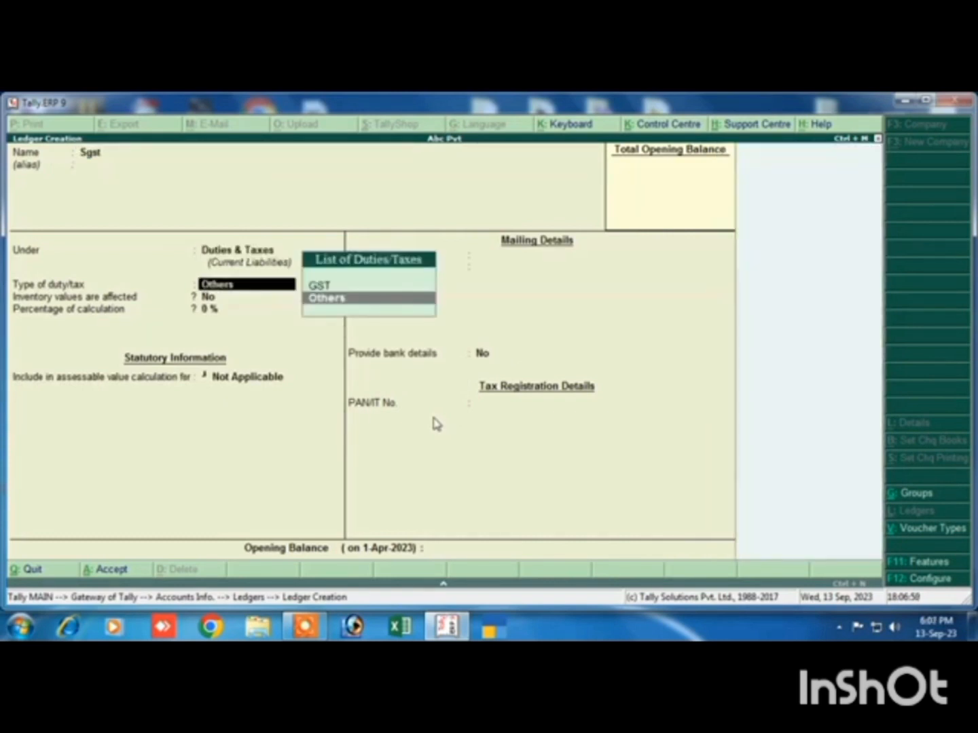
# Set the Sgst ledger's type of duty/tax to GST with State Tax as the tax type
pyautogui.press('Up')
pyautogui.press('Return')
pyautogui.press('Down')
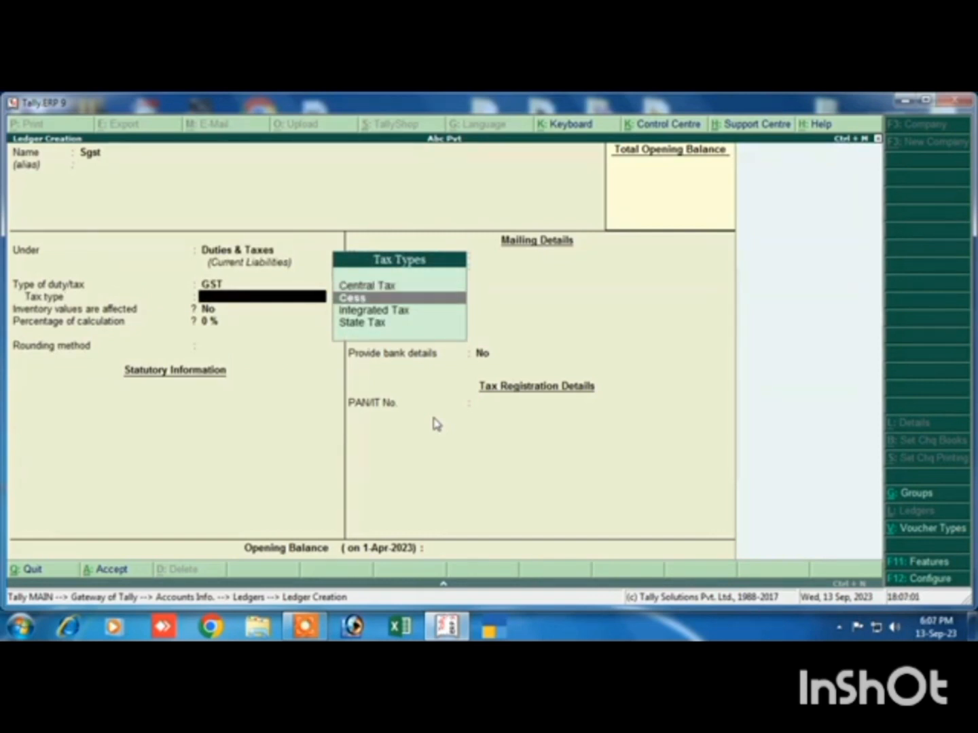
pyautogui.press('Down')
pyautogui.press('Down')
pyautogui.press('Return')
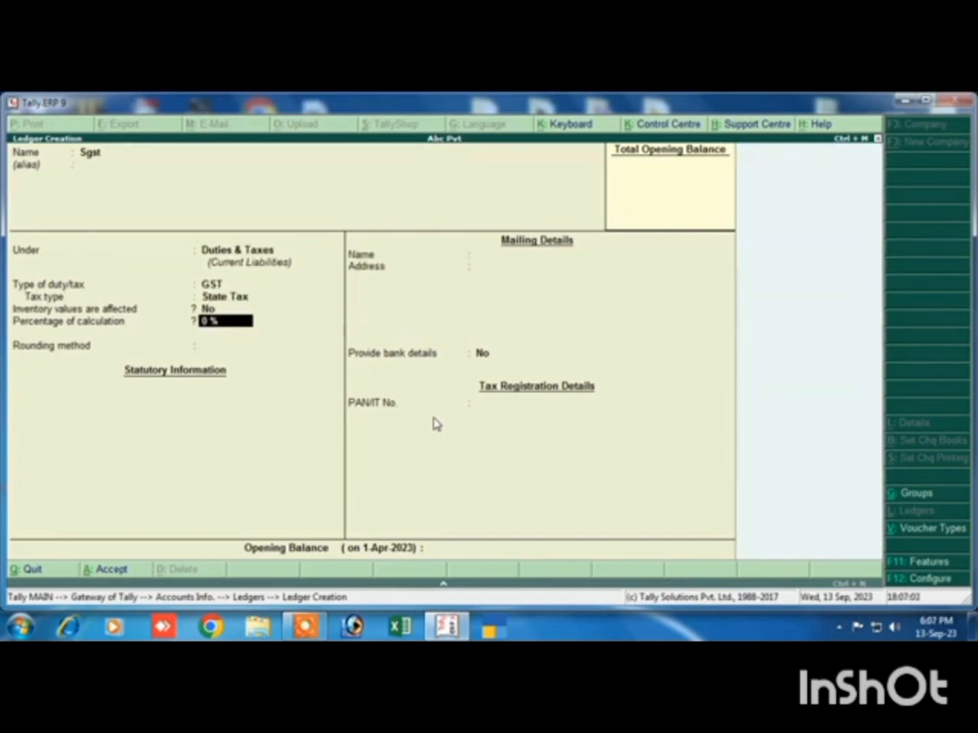
# Set Sgst to 9% with rounding Not Applicable, accept the ledger and return to the Gateway of Tally
pyautogui.write('9')
pyautogui.press('Return')
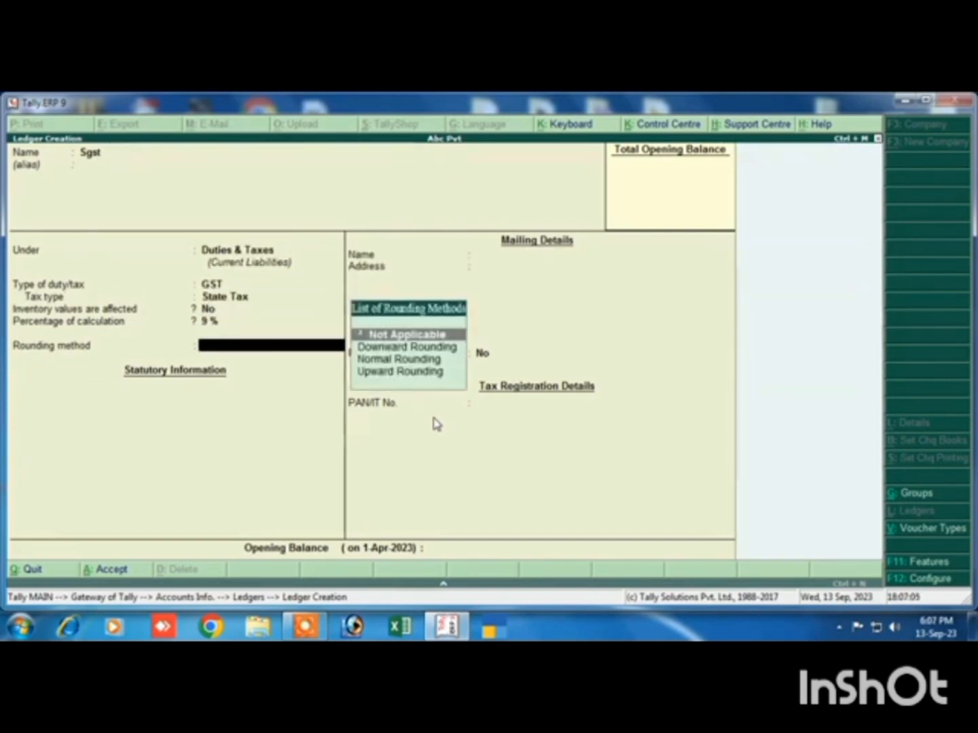
pyautogui.press('Return')
pyautogui.press('Return')
pyautogui.press('Return')
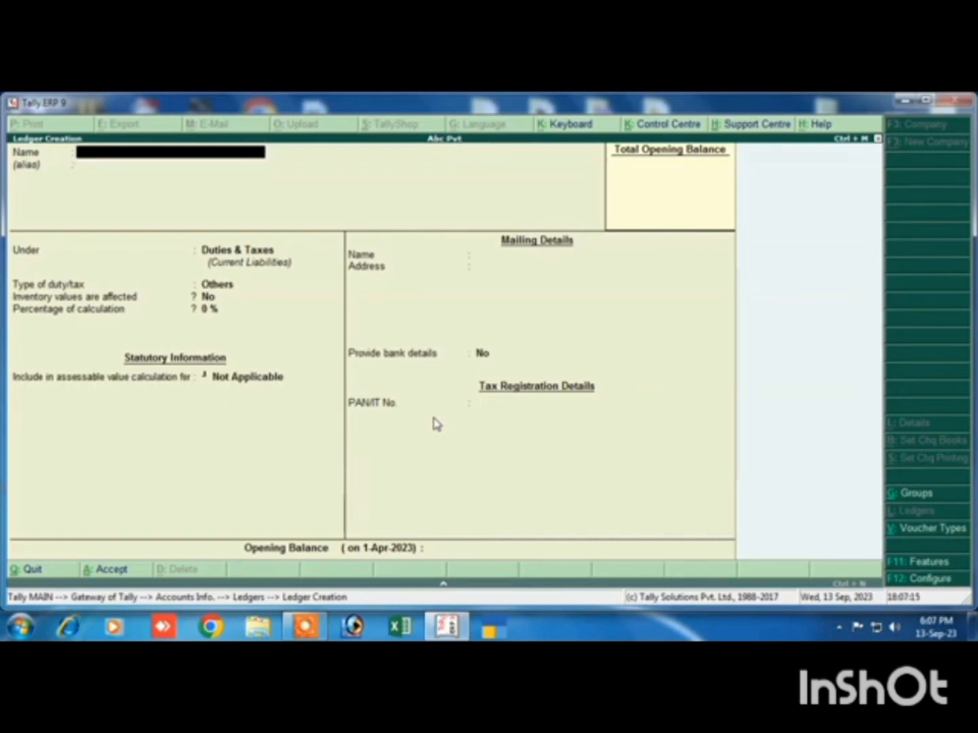
pyautogui.press('Escape')
pyautogui.press('Return')
pyautogui.press('Escape')
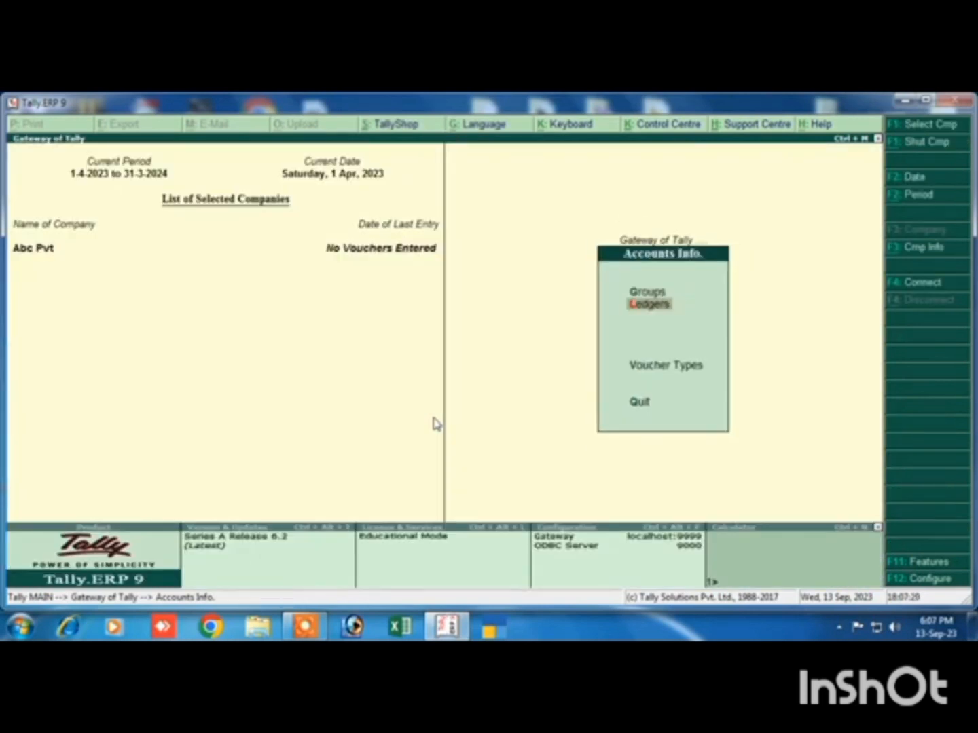
pyautogui.press('Escape')
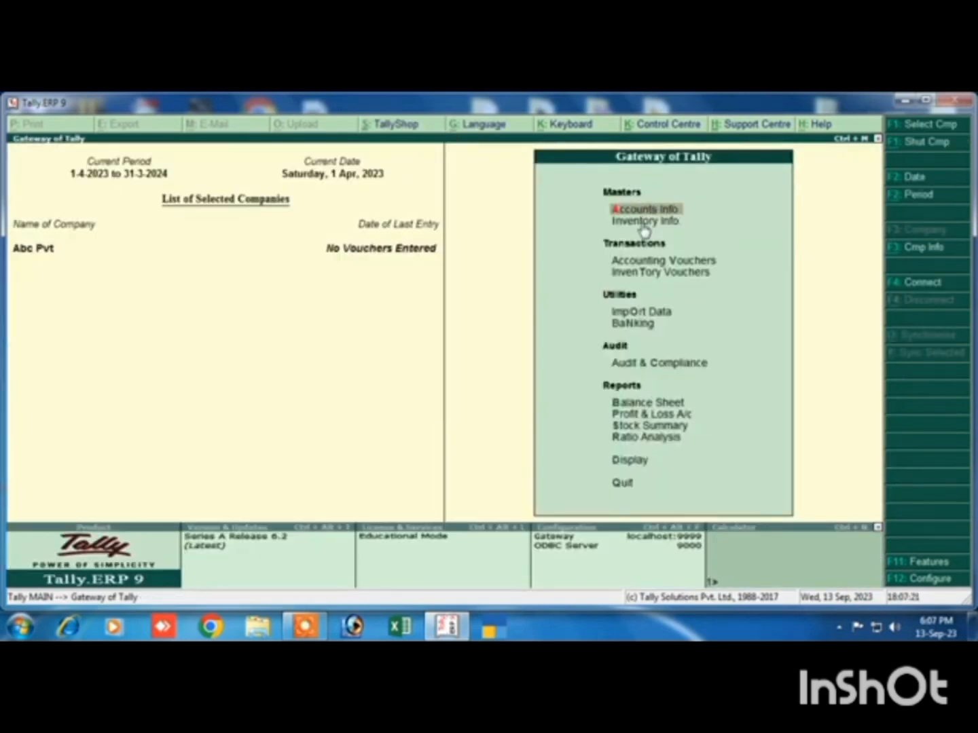
# Start a new simple unit of measure in the inventory masters with symbol pcs and formal name Piece
pyautogui.press('Down')
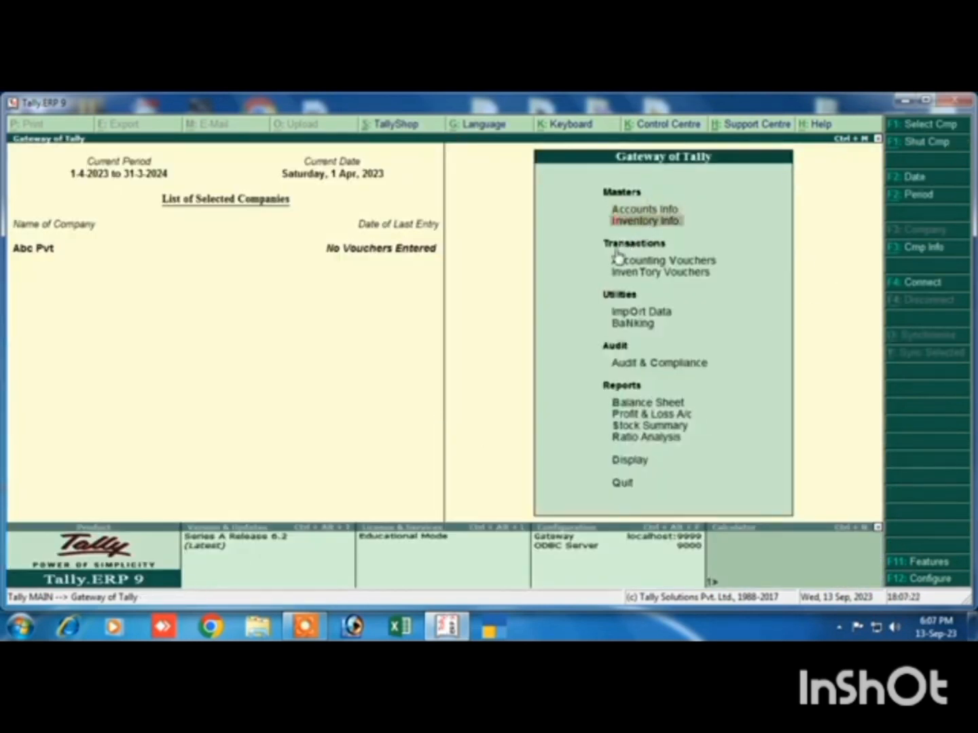
pyautogui.press('Return')
pyautogui.click(651, 313)
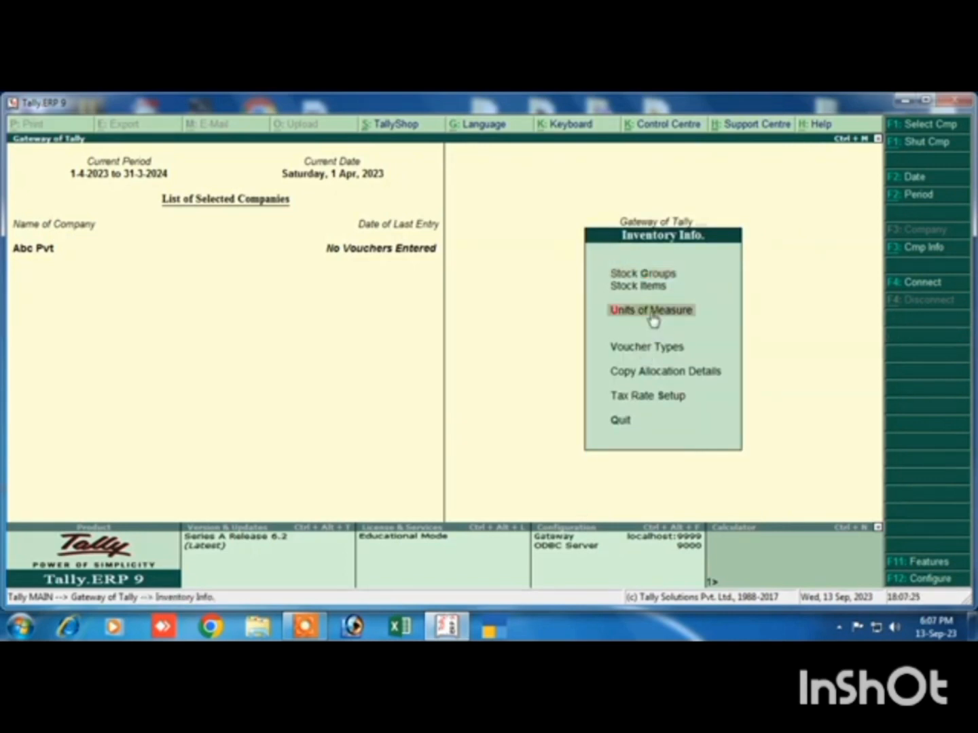
pyautogui.click(637, 327)
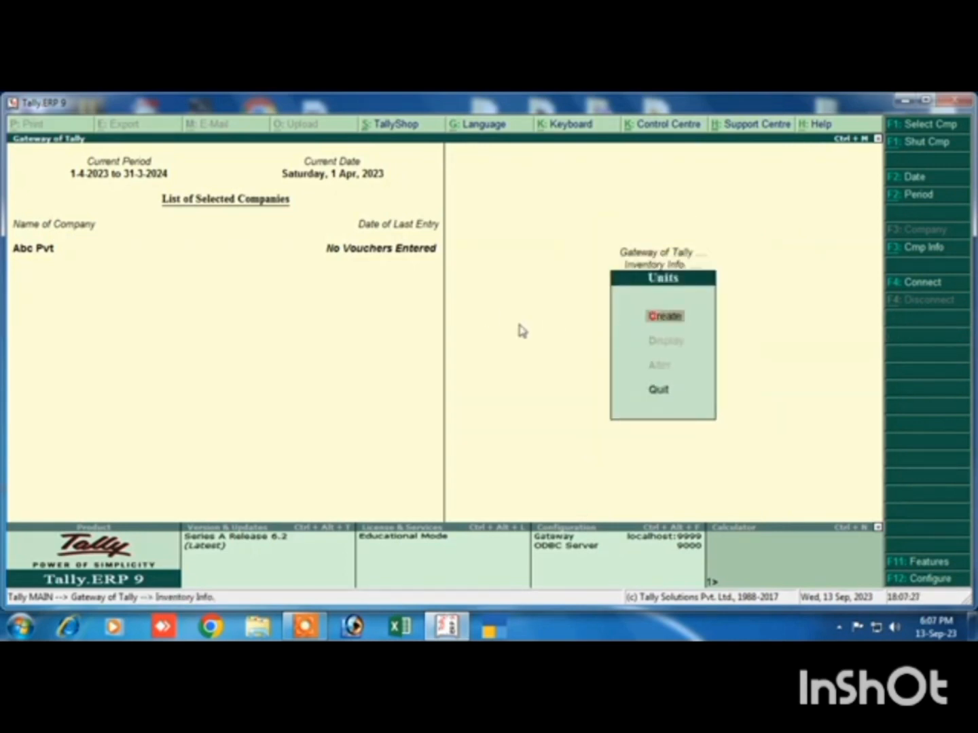
pyautogui.click(670, 319)
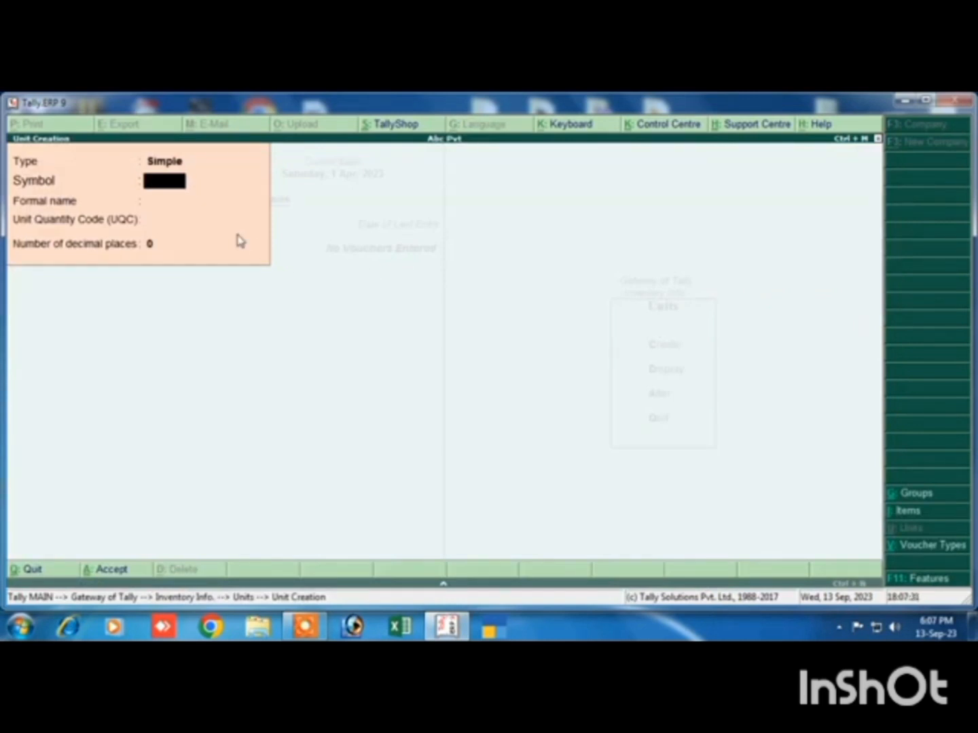
pyautogui.press('Return')
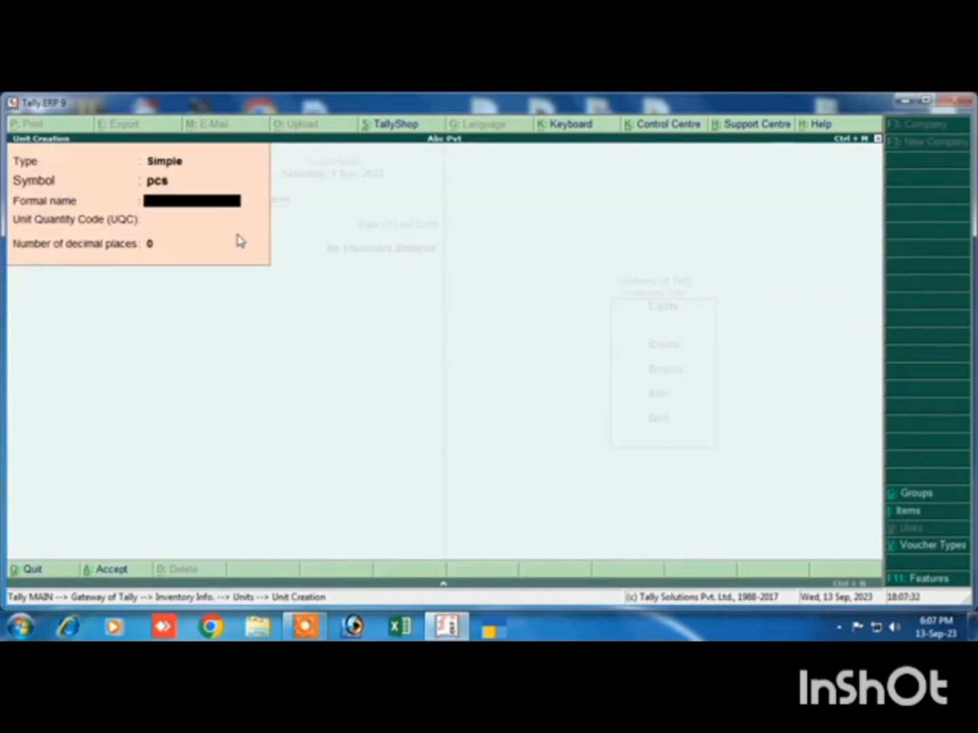
pyautogui.press('Return')
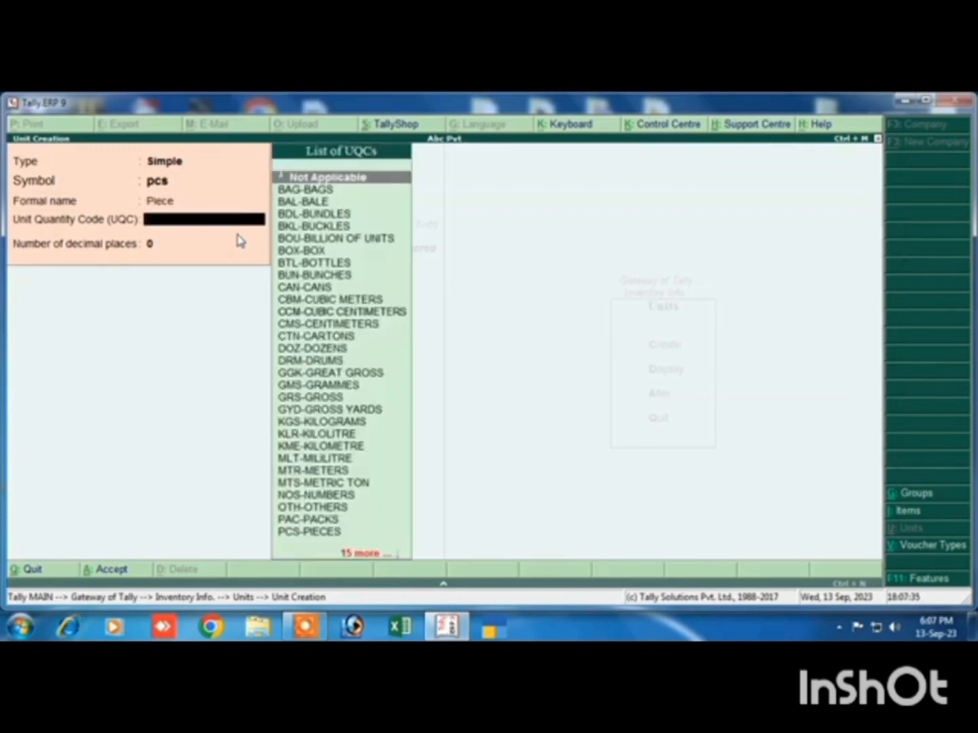
# Set the pcs unit's quantity code to PCS-PIECES, keep 0 decimal places, save it and leave unit creation
pyautogui.write('pcs')
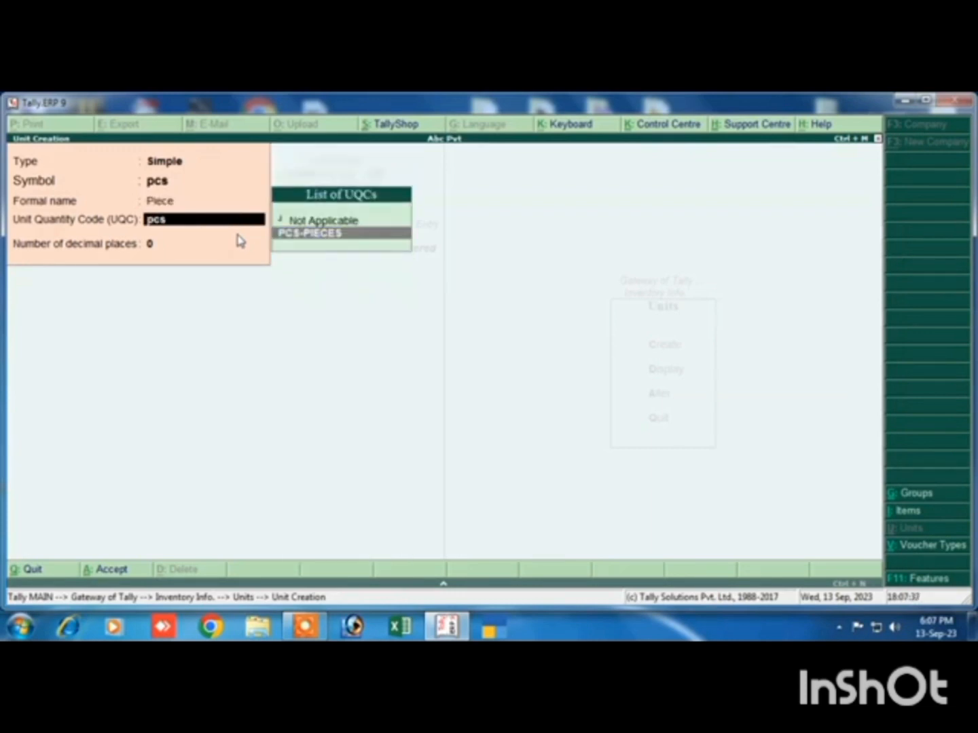
pyautogui.press('Return')
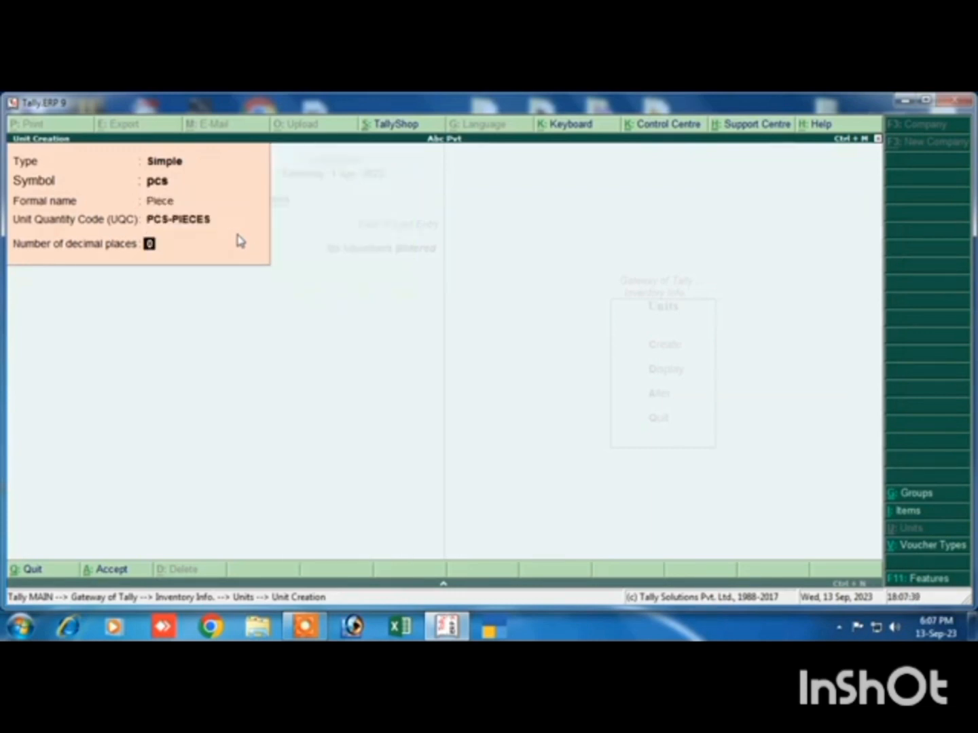
pyautogui.press('Return')
pyautogui.press('Return')
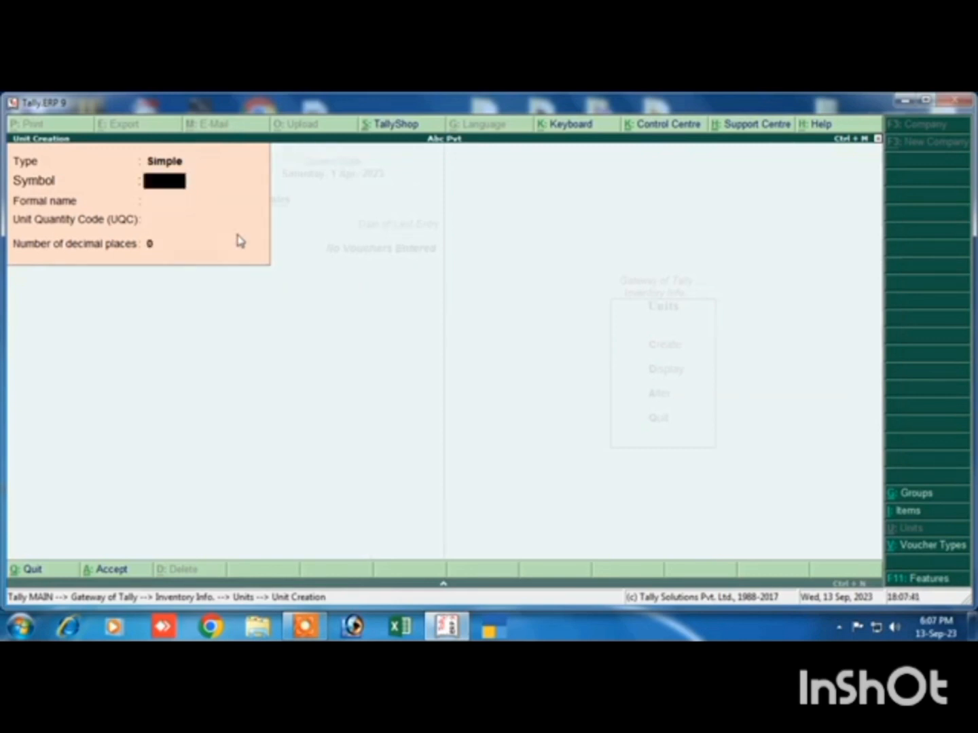
pyautogui.press('Escape')
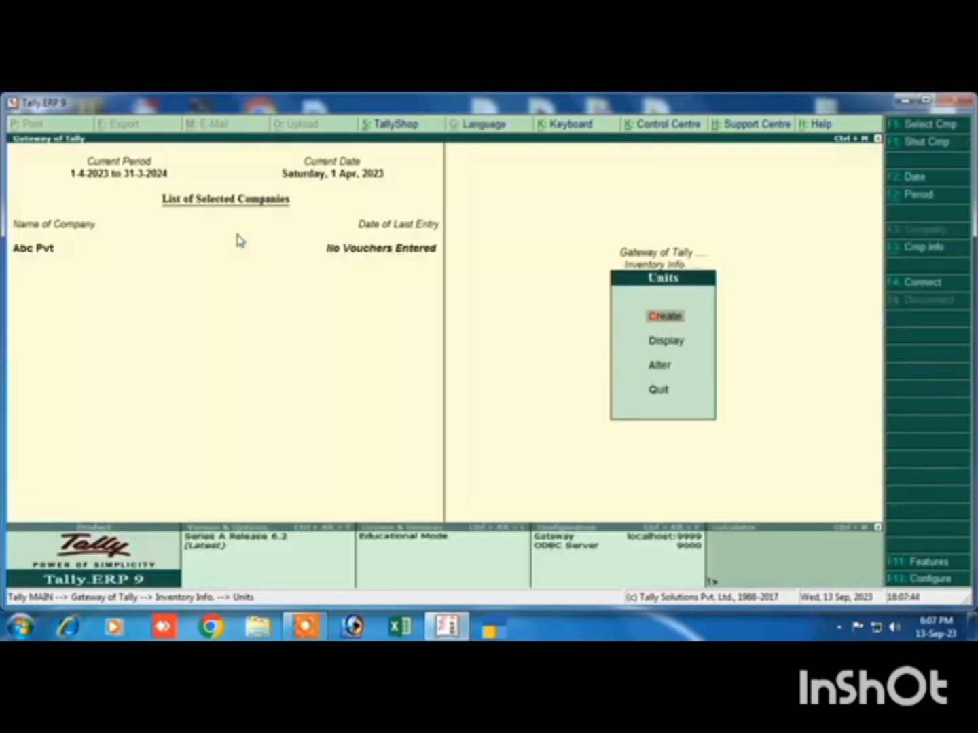
pyautogui.press('Escape')
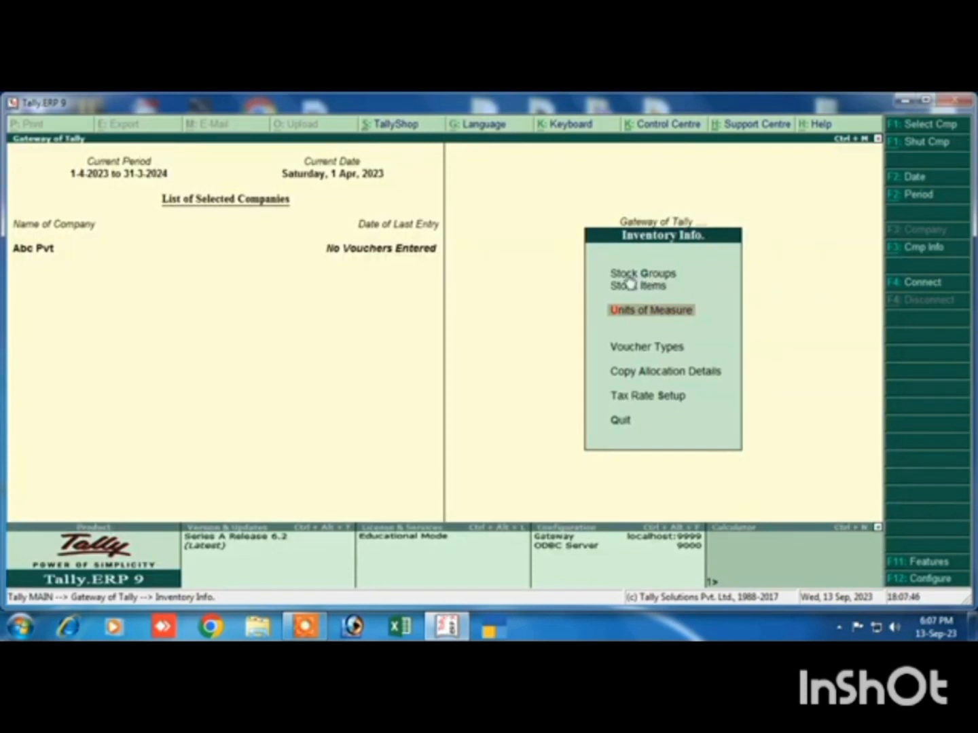
# Start a new single stock group named Computer
pyautogui.press('Up')
pyautogui.press('Up')
pyautogui.press('Return')
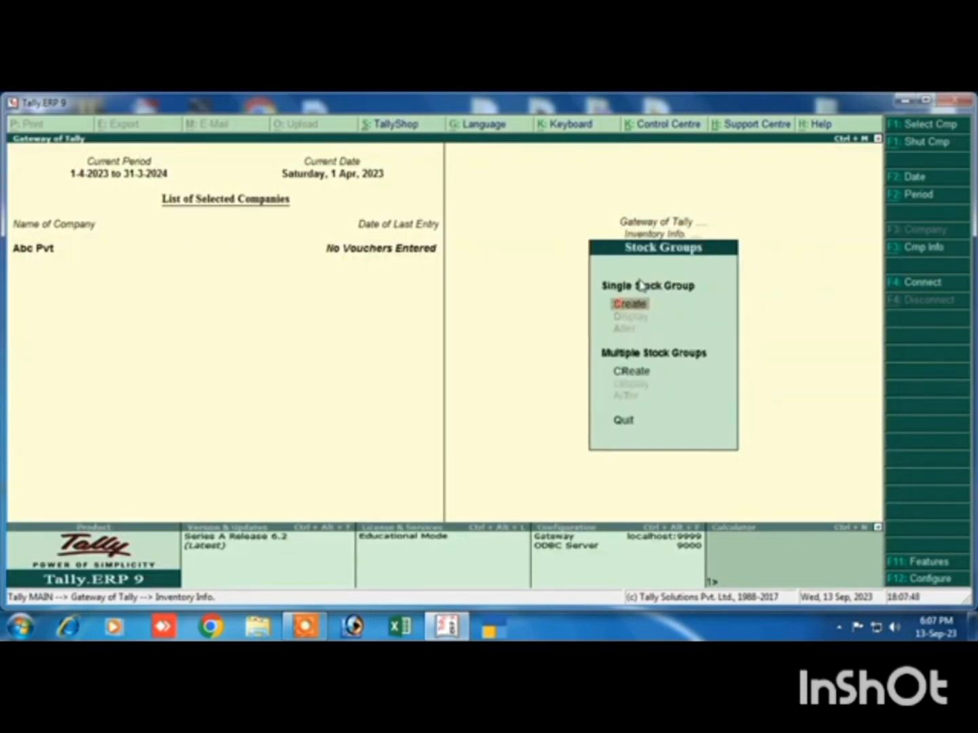
pyautogui.press('Return')
pyautogui.write('Com')
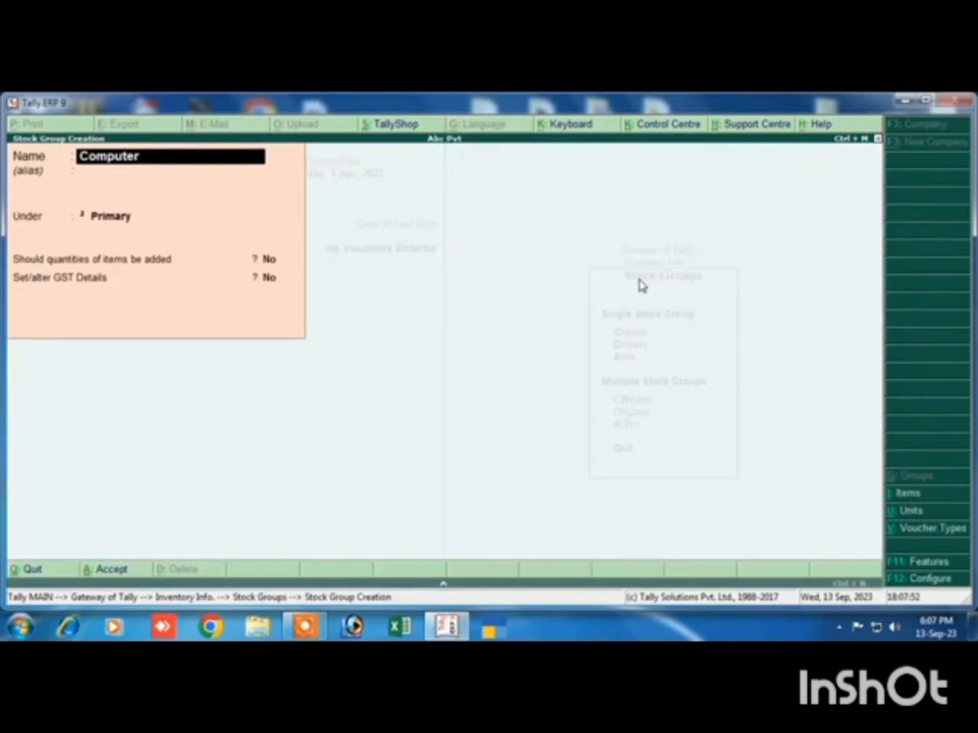
pyautogui.write('puter')
# Keep the Computer group under Primary with adding quantities and GST details at No, and save it
pyautogui.press('Return')
pyautogui.press('Return')
pyautogui.press('Return')
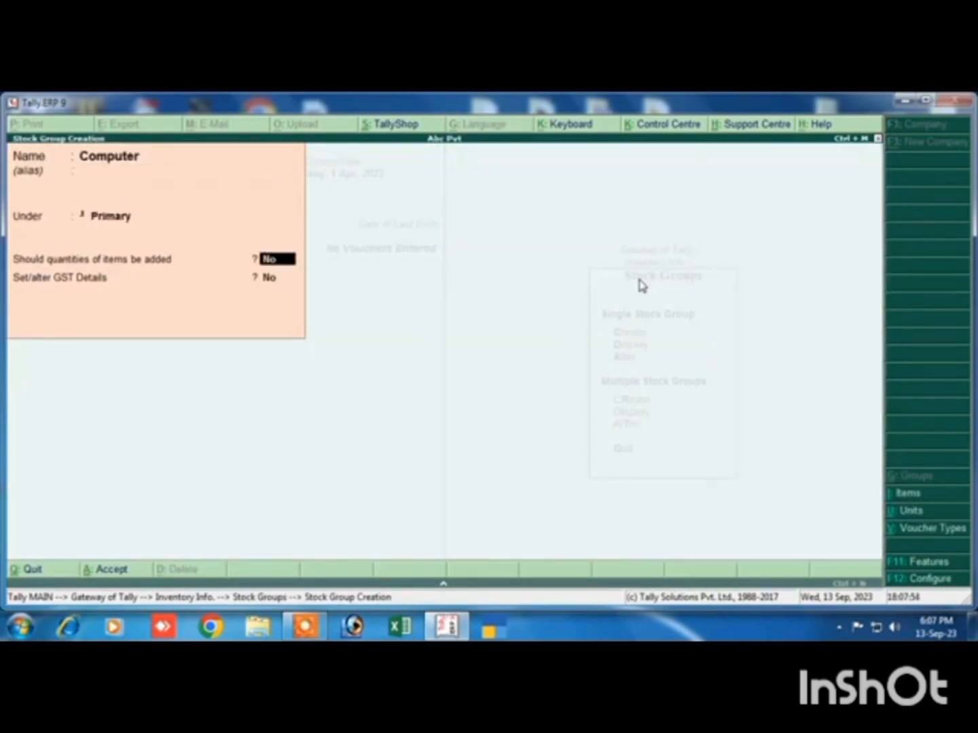
pyautogui.press('Return')
pyautogui.press('Return')
pyautogui.press('Return')
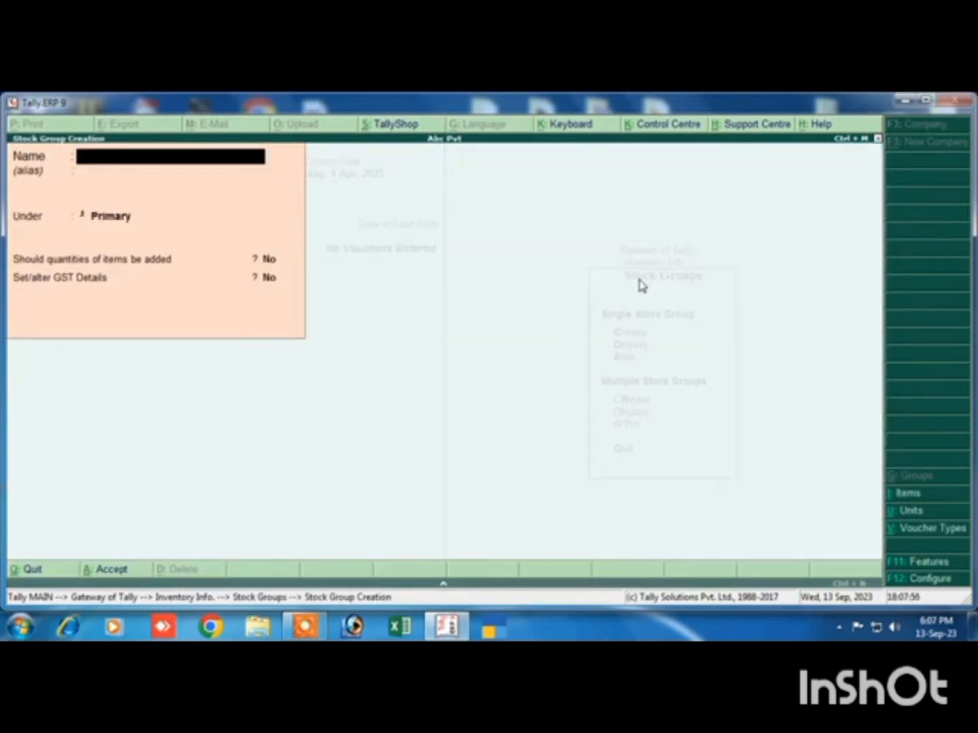
pyautogui.press('Escape')
pyautogui.press('Return')
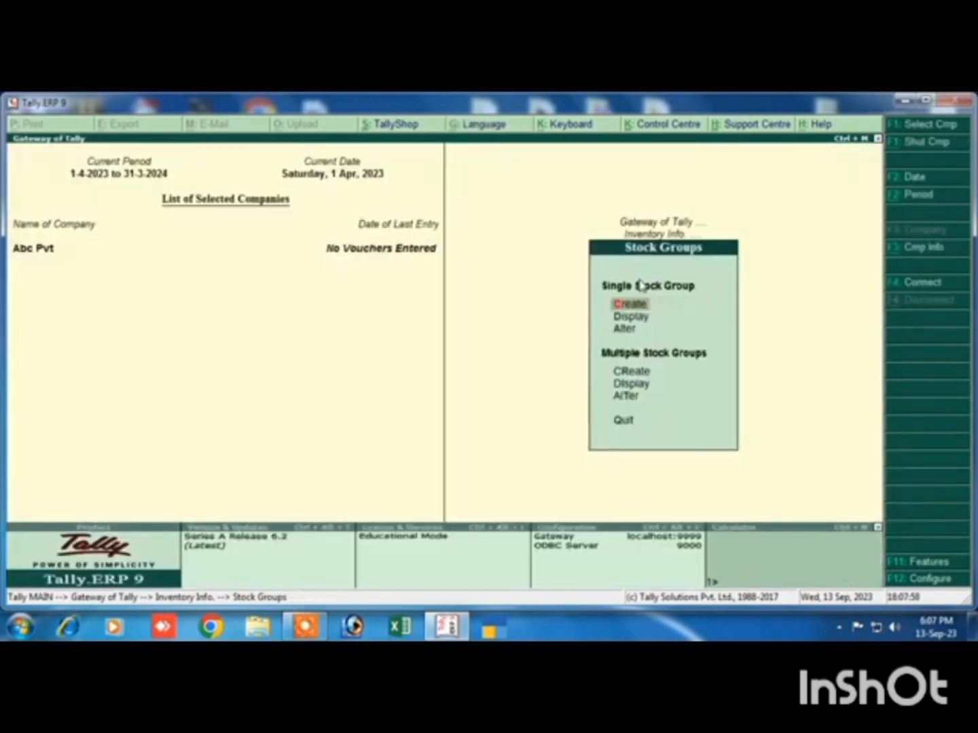
pyautogui.press('Escape')
# Start a new single stock item named Mouse under the Computer group, with pcs as its unit
pyautogui.click(638, 290)
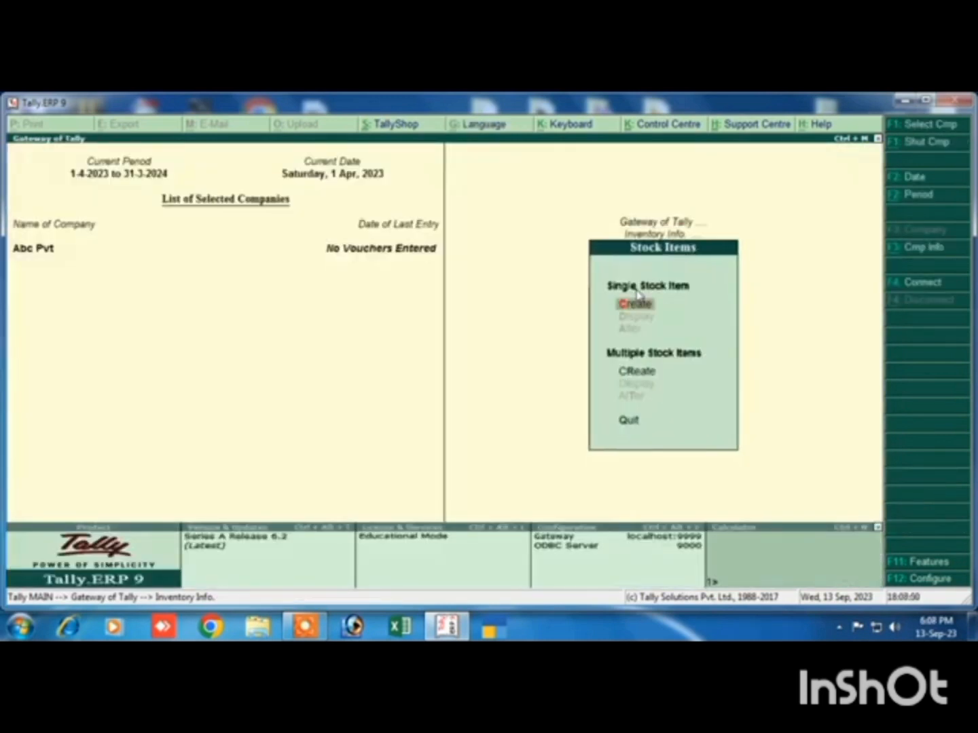
pyautogui.click(636, 301)
pyautogui.write('Mouse')
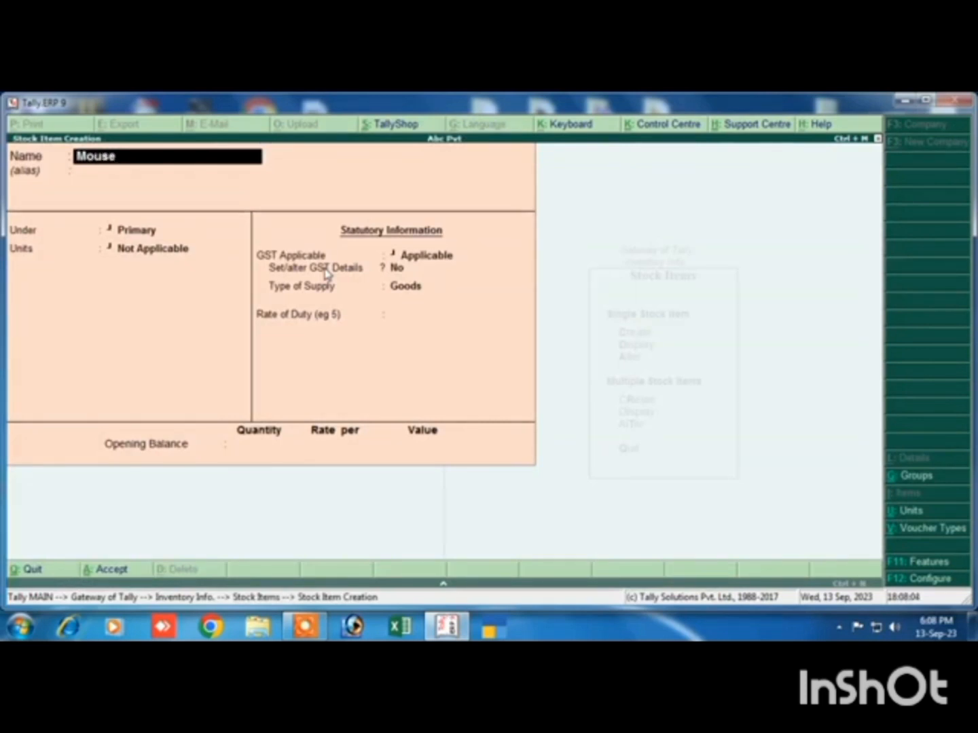
pyautogui.press('Return')
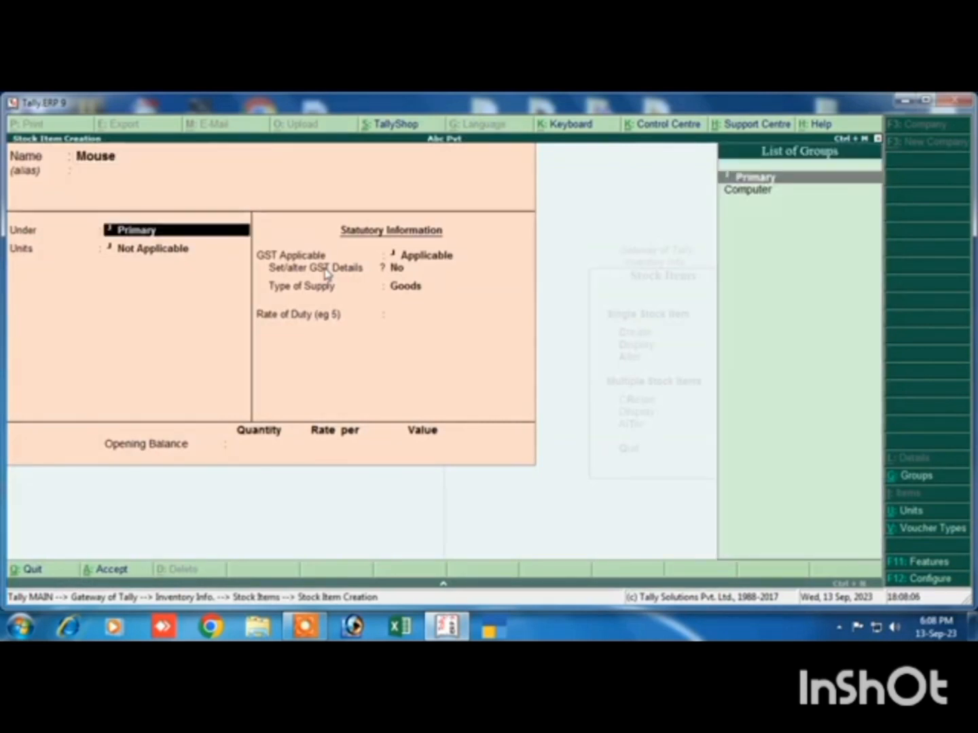
pyautogui.press('Down')
pyautogui.press('Return')
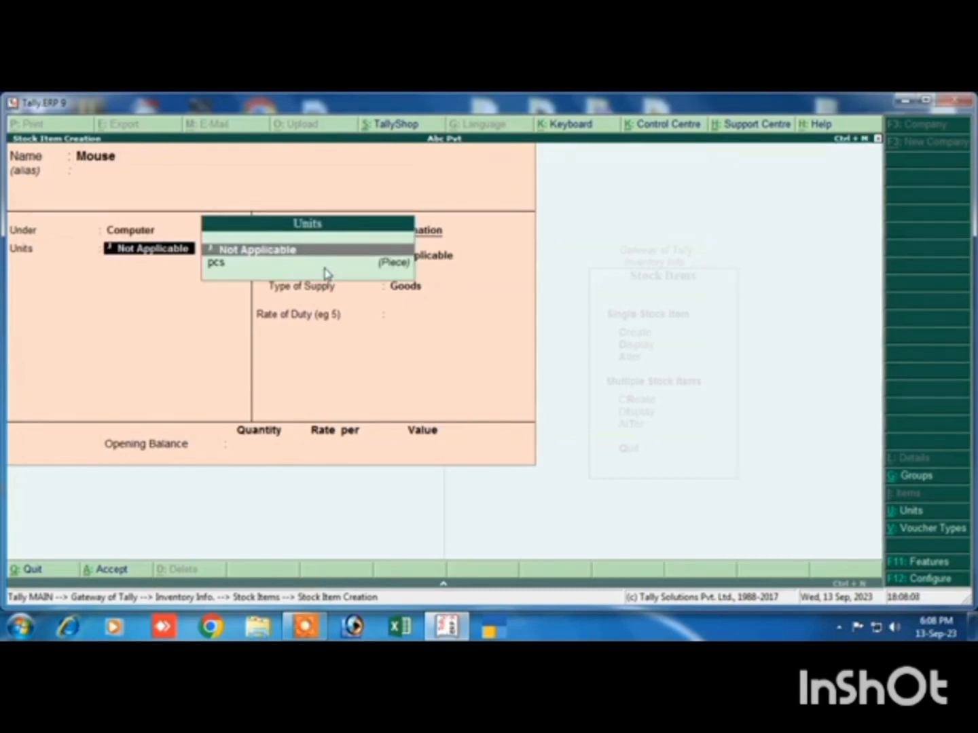
pyautogui.press('Down')
pyautogui.press('Return')
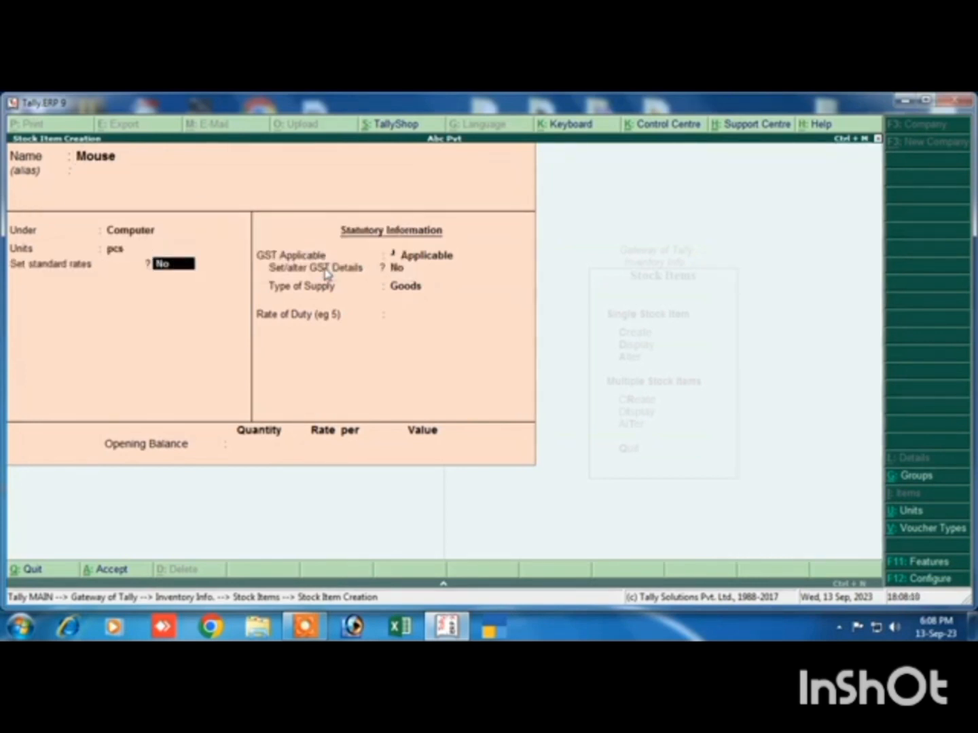
# Keep Mouse's standard rates at No and GST Applicable, and enable its GST details with description Goods and HSN/SAC 7854
pyautogui.press('Return')
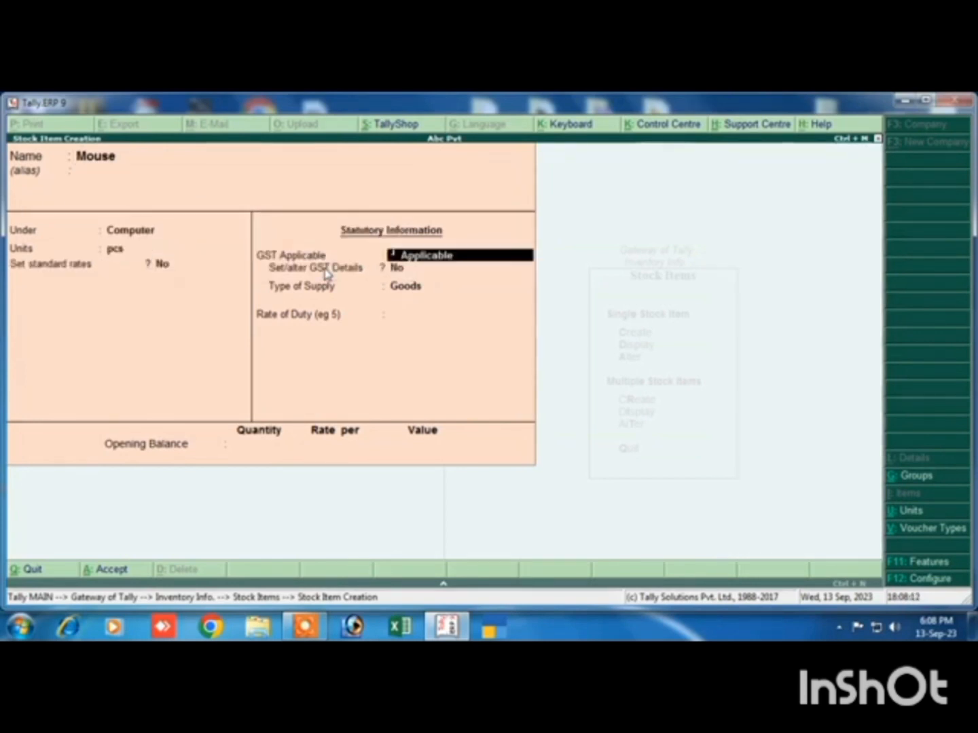
pyautogui.press('Return')
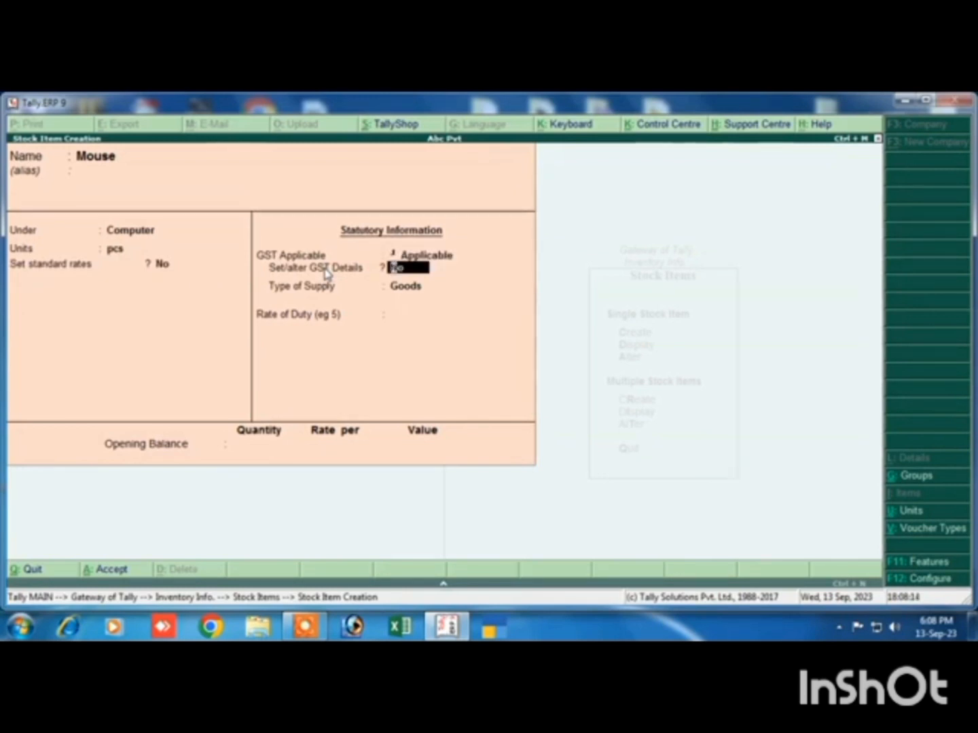
pyautogui.write('yes')
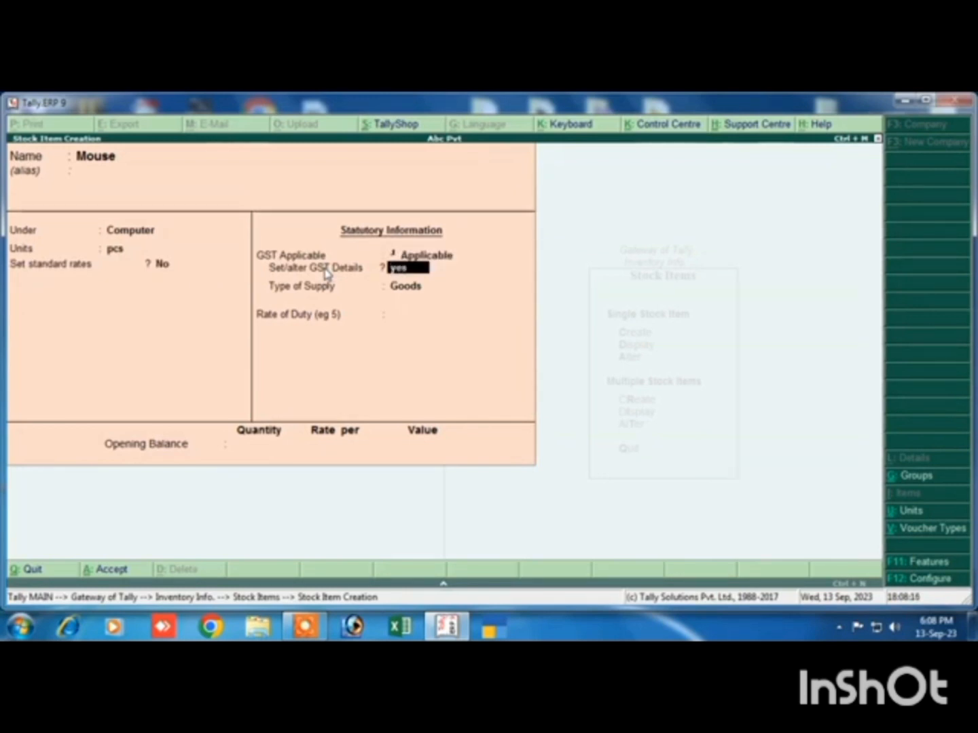
pyautogui.press('Return')
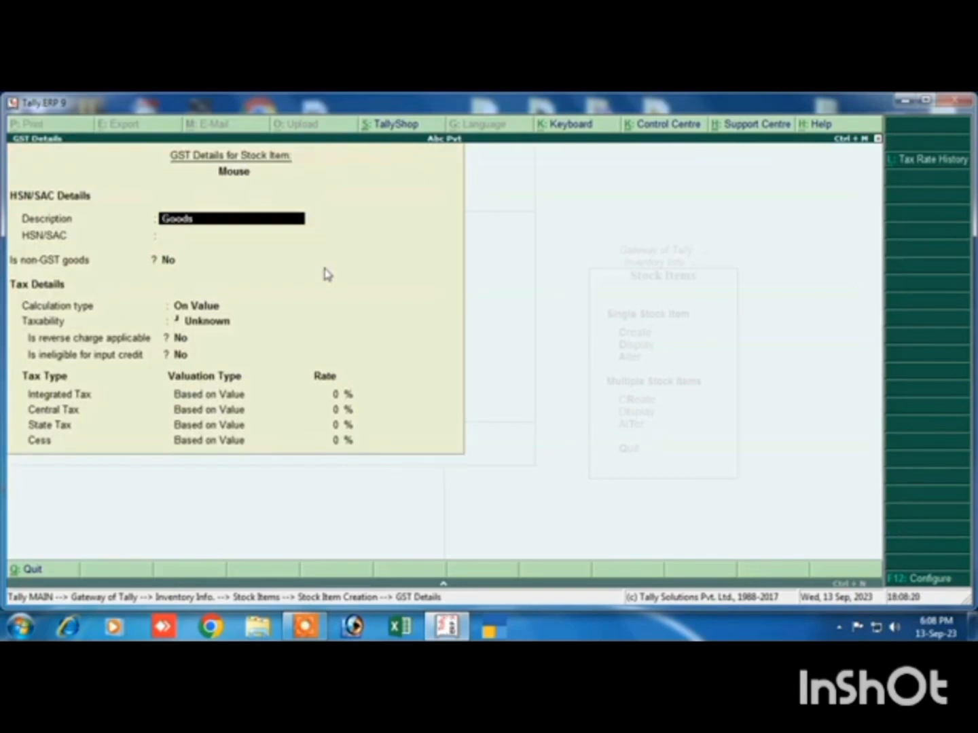
pyautogui.press('Return')
# Keep Mouse's non-GST goods at No and calculation type On Value, and set its taxability to Taxable
pyautogui.press('Return')
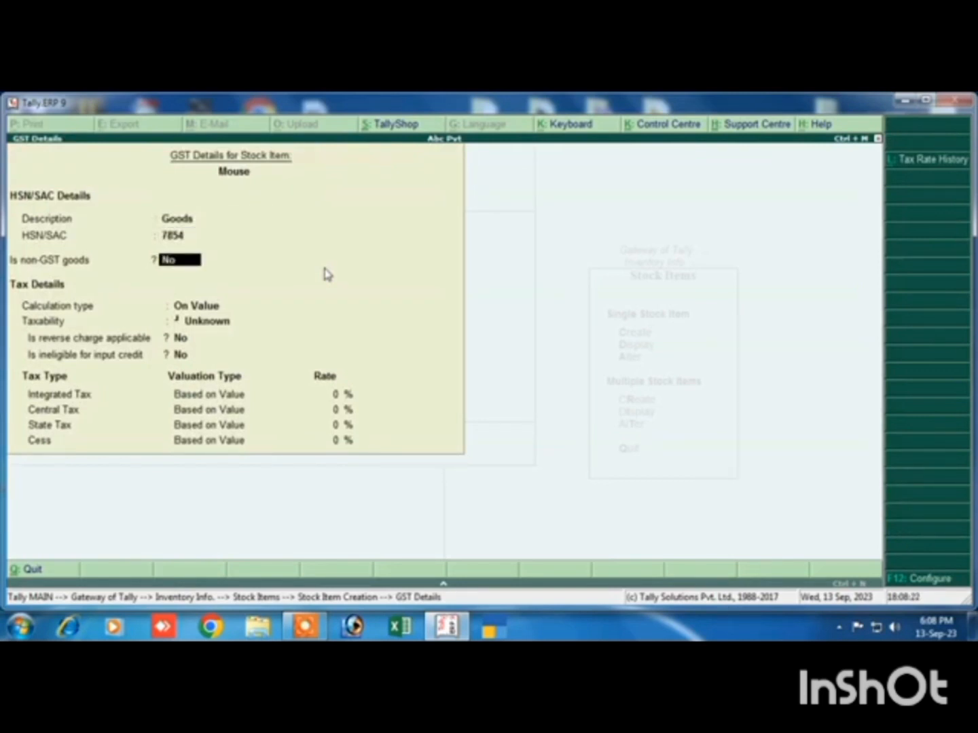
pyautogui.press('Return')
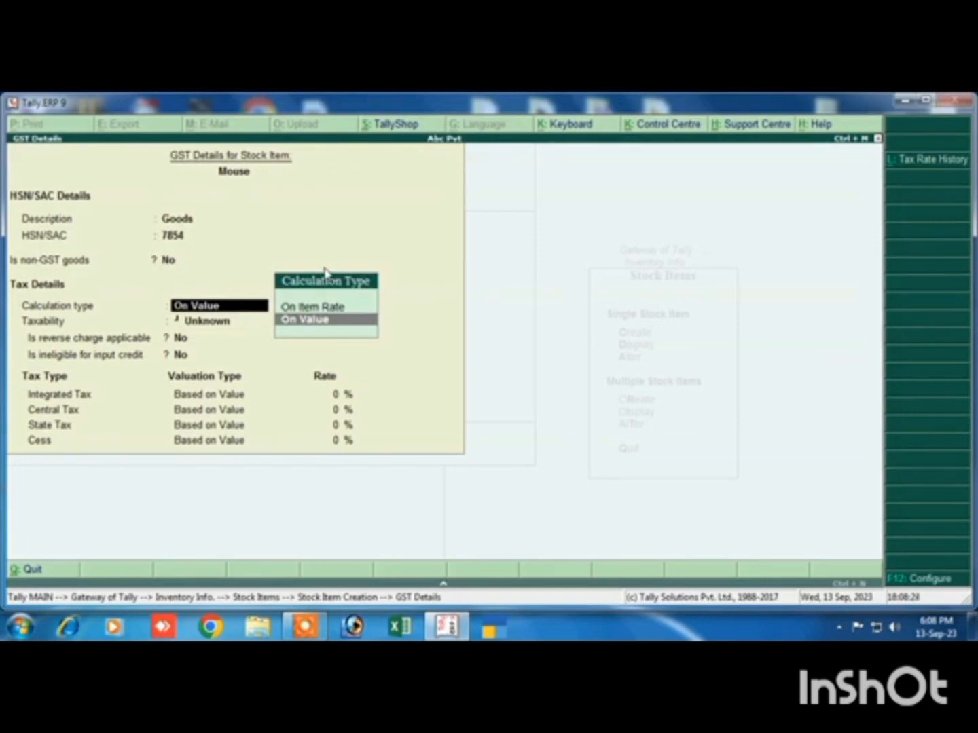
pyautogui.press('Return')
pyautogui.press('Down')
pyautogui.press('Down')
pyautogui.press('Down')
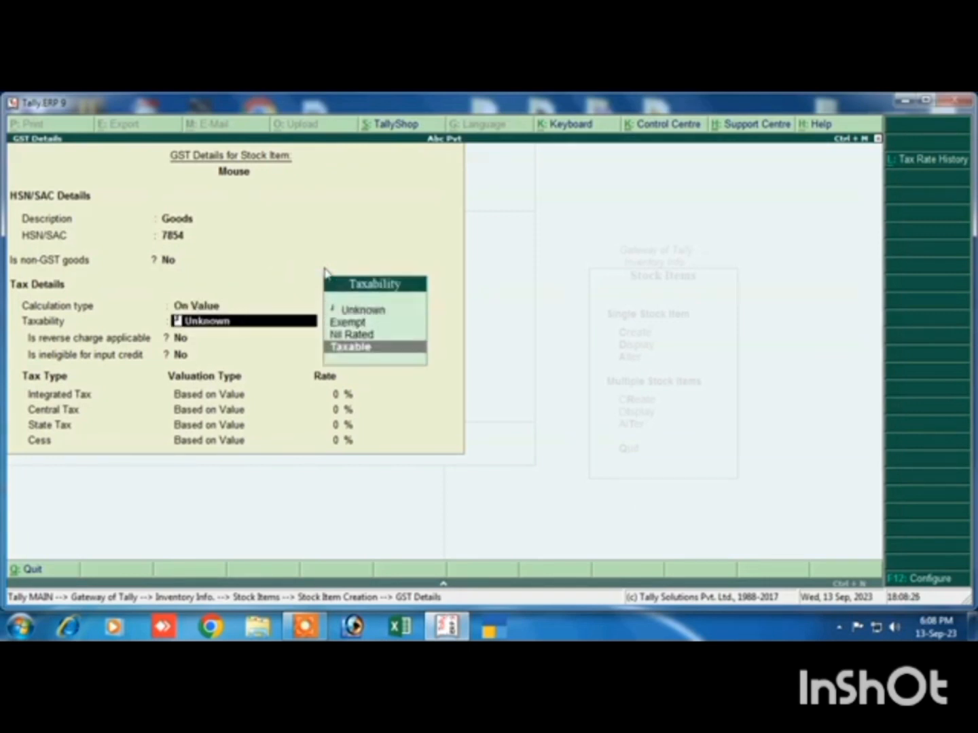
pyautogui.press('Return')
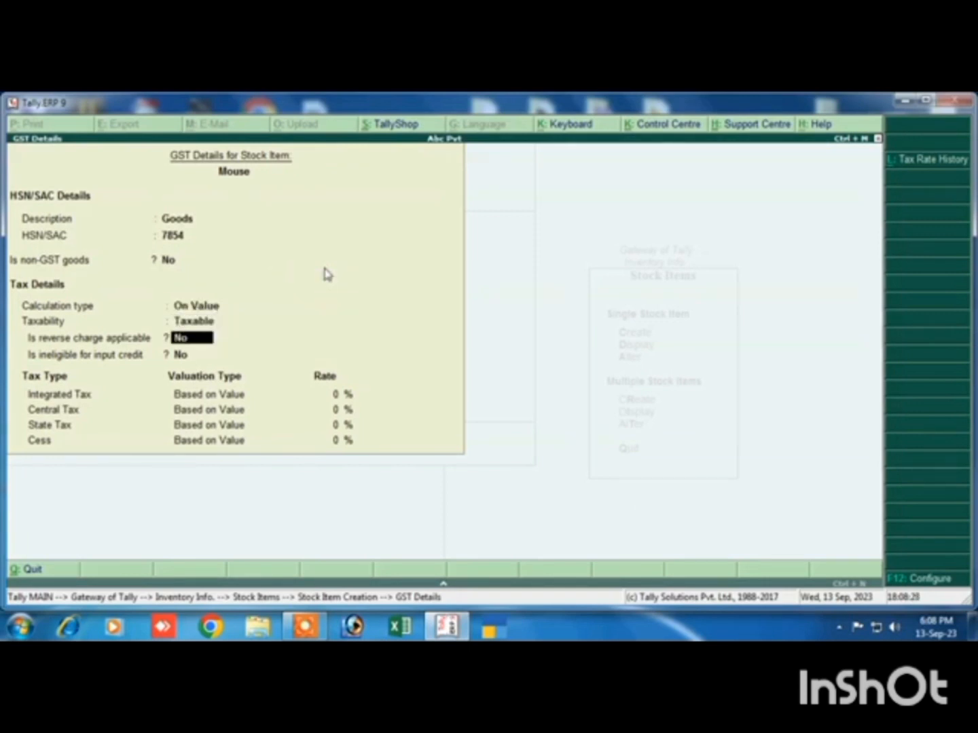
# Keep reverse charge and ineligible input credit at No for Mouse, set integrated tax to 18% with cess 0%, and accept the GST details
pyautogui.press('Return')
pyautogui.press('Return')
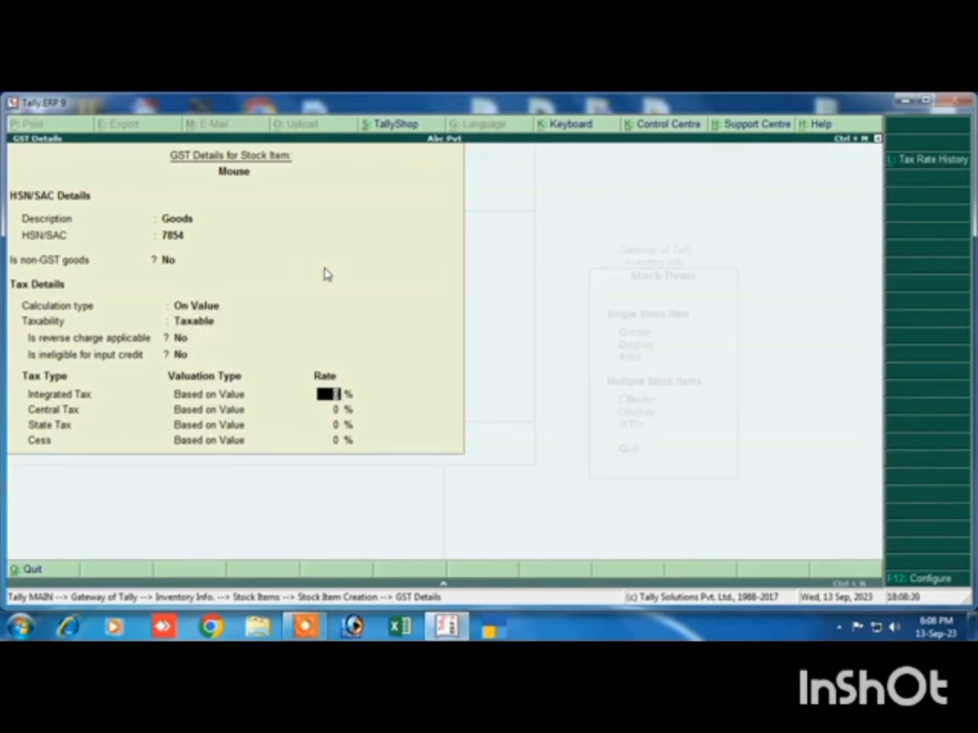
pyautogui.write('18')
pyautogui.press('Return')
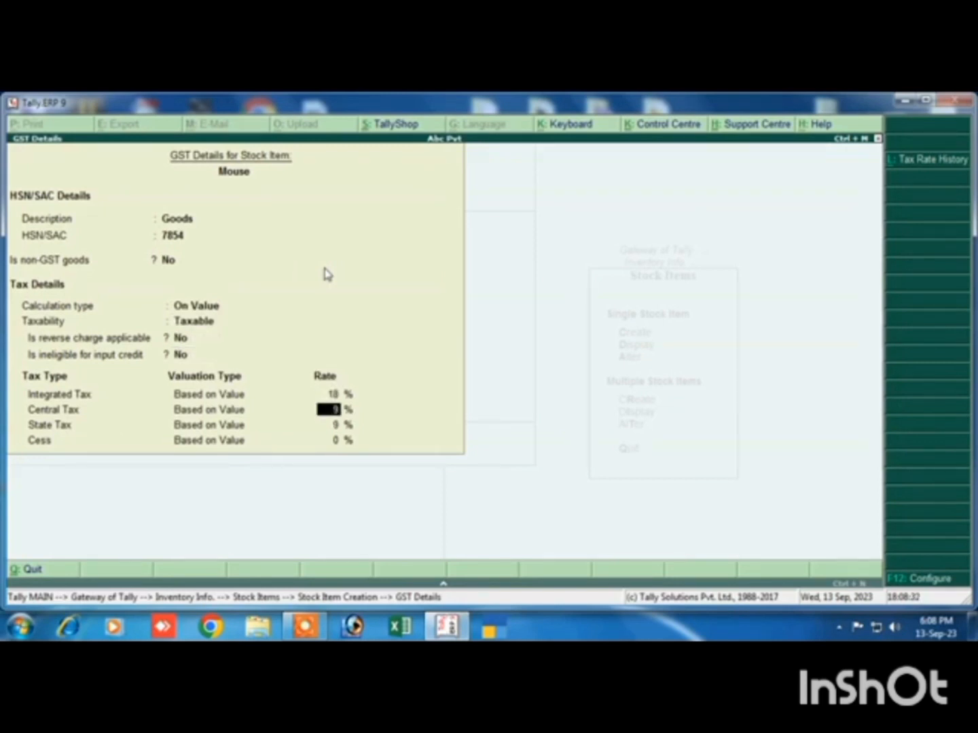
pyautogui.press('Return')
pyautogui.press('Return')
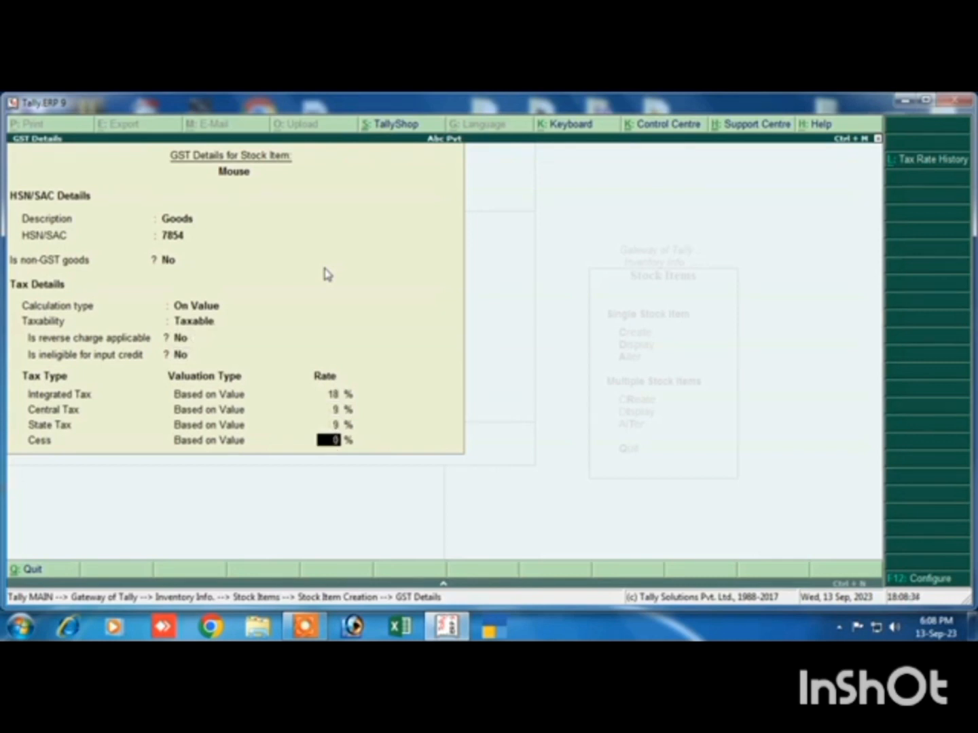
pyautogui.press('Return')
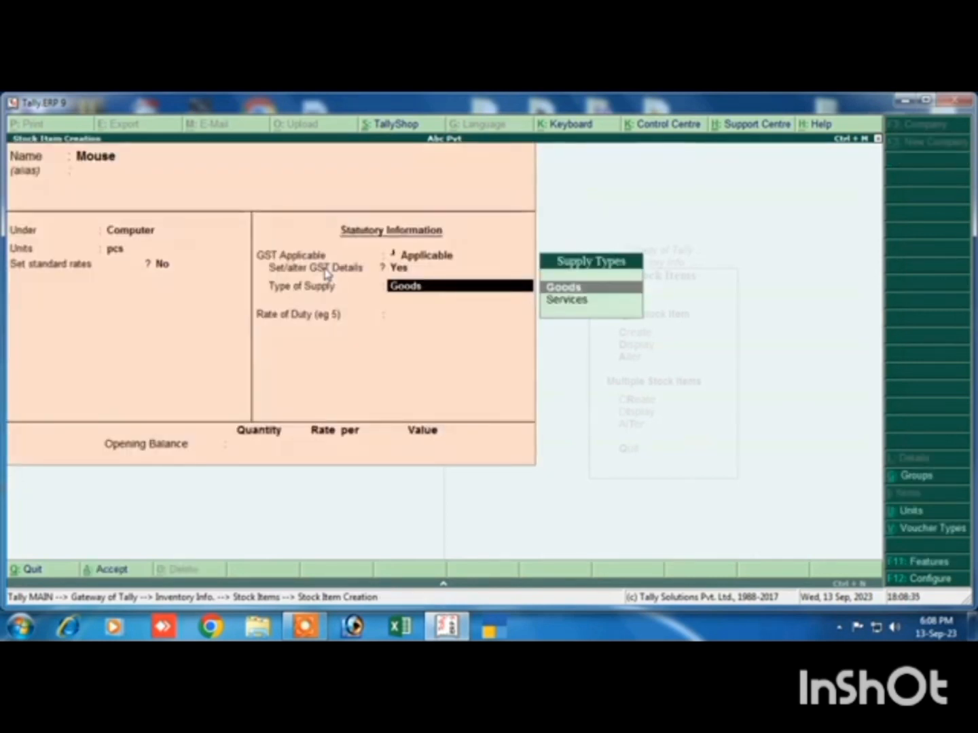
# Keep Mouse's type of supply as Goods, leave the opening balance empty and save the stock item
pyautogui.press('Return')
pyautogui.press('Return')
pyautogui.press('Return')
# Start another stock item named Ssd under the Computer group, with pcs as its unit
pyautogui.press('Return')
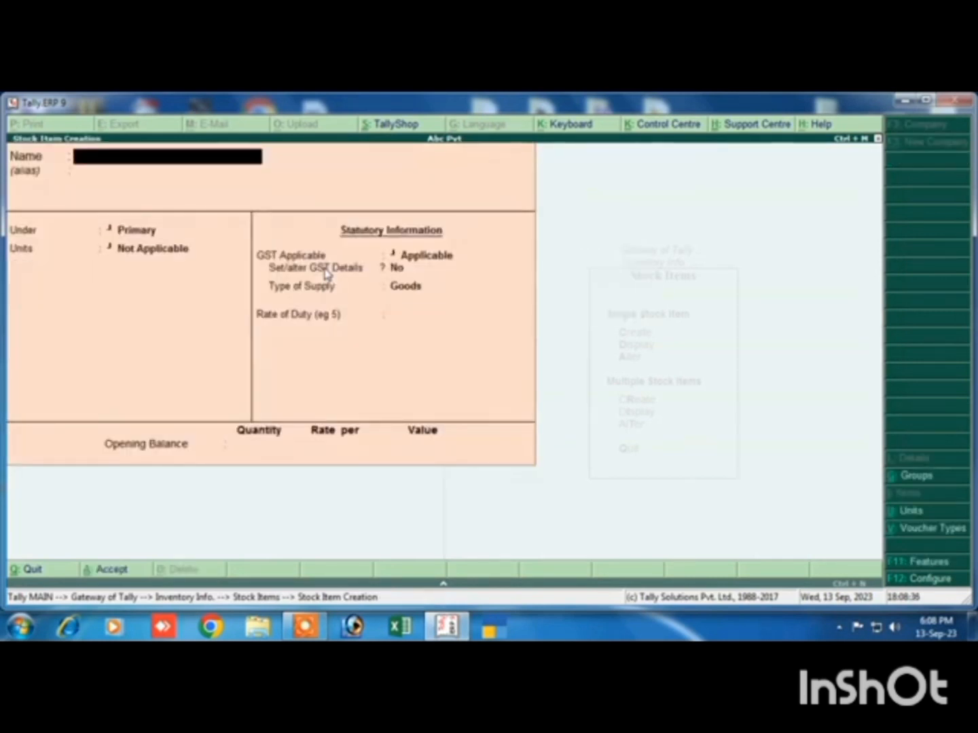
pyautogui.write('Ssd')
pyautogui.press('Return')
pyautogui.press('Return')
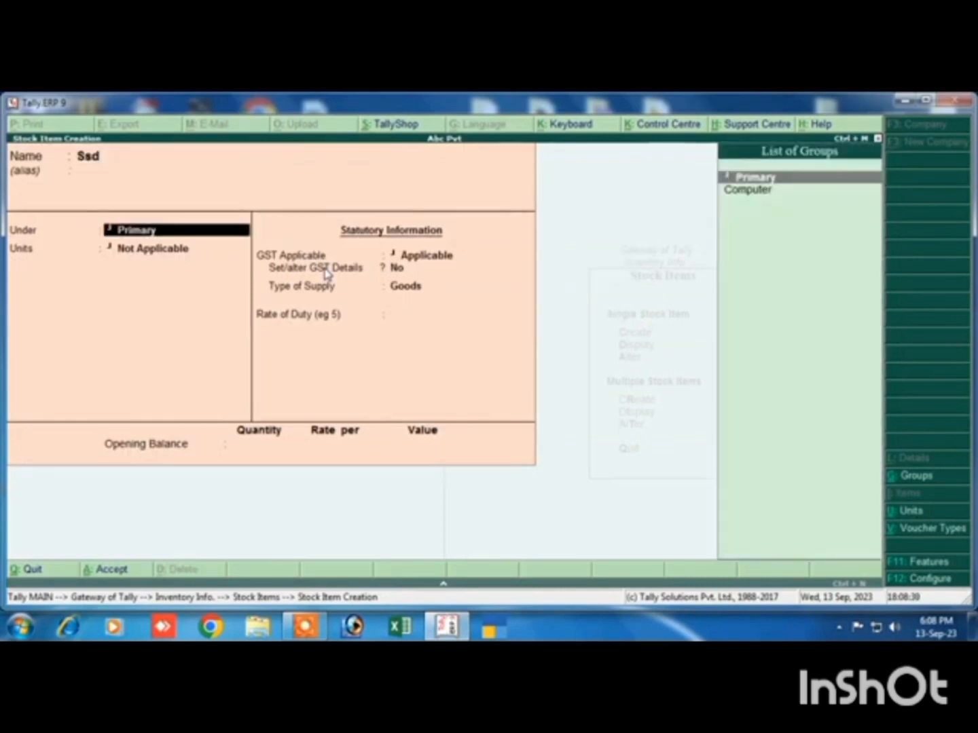
pyautogui.press('Down')
pyautogui.press('Return')
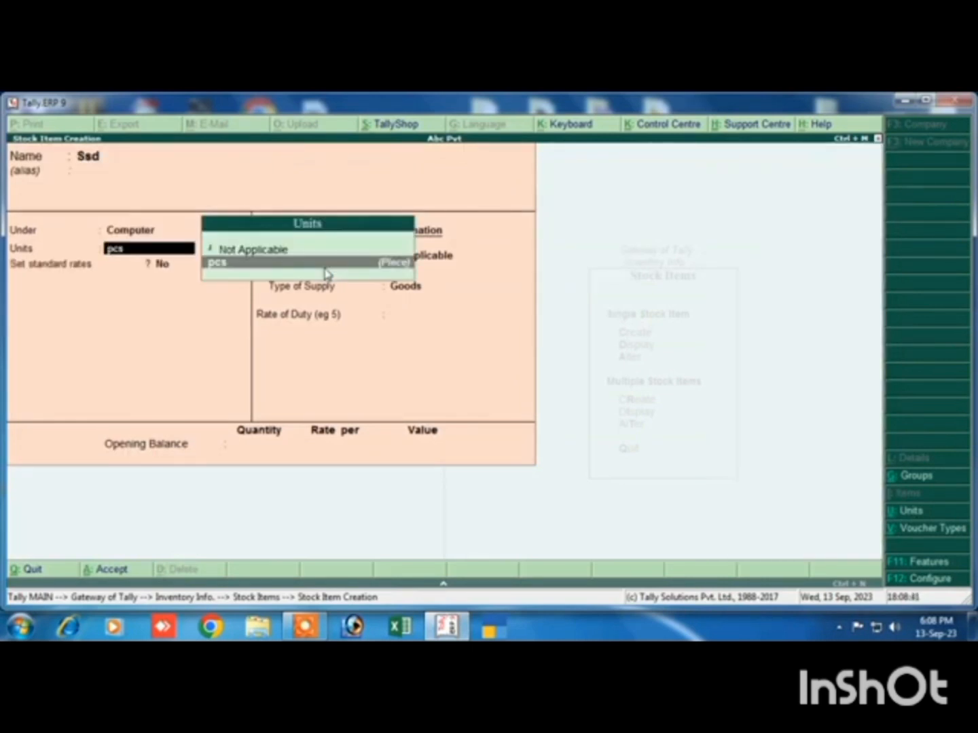
pyautogui.press('Return')
# Keep Ssd's standard rates at No and GST Applicable, and enable its GST details with description Goods and HSN/SAC 7854
pyautogui.press('Return')
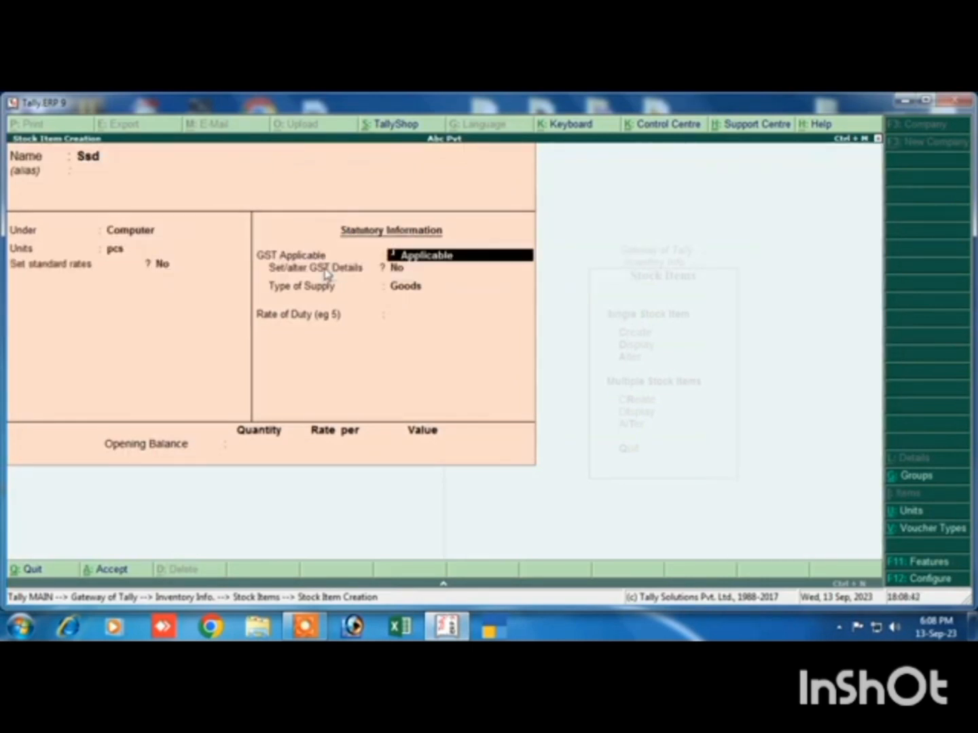
pyautogui.press('Return')
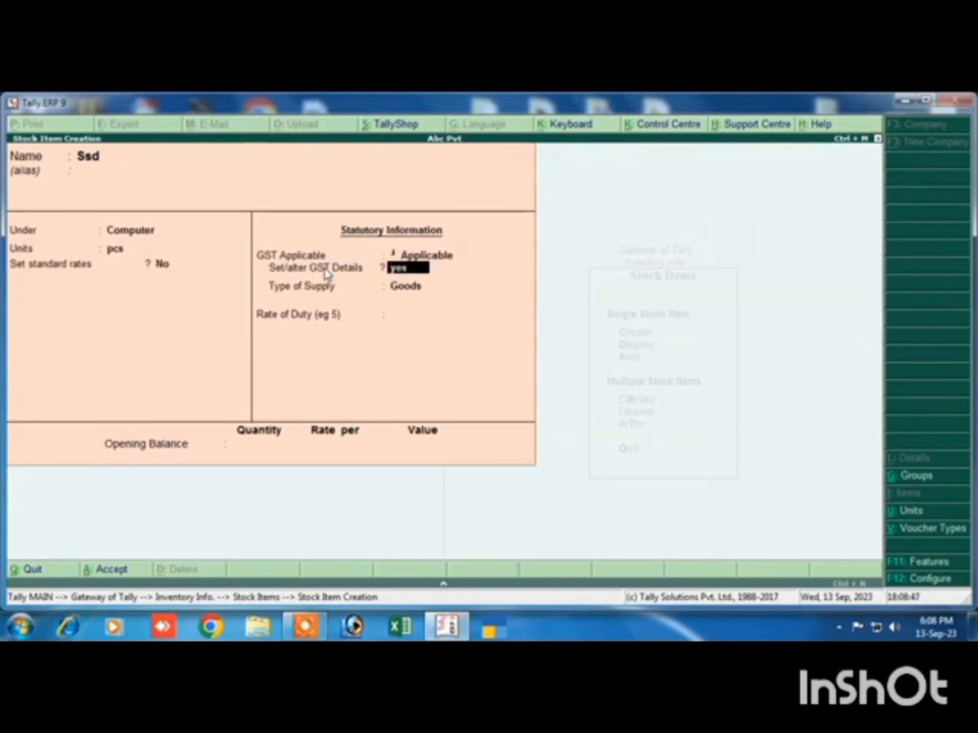
pyautogui.press('Return')
pyautogui.write('Good')
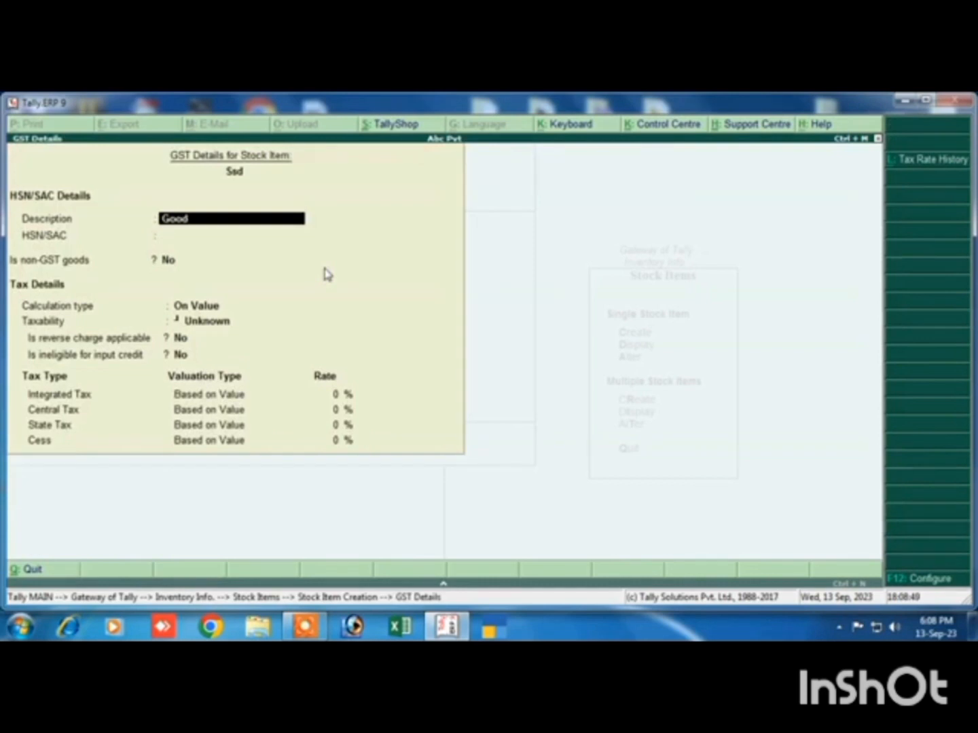
pyautogui.write('s')
pyautogui.press('Return')
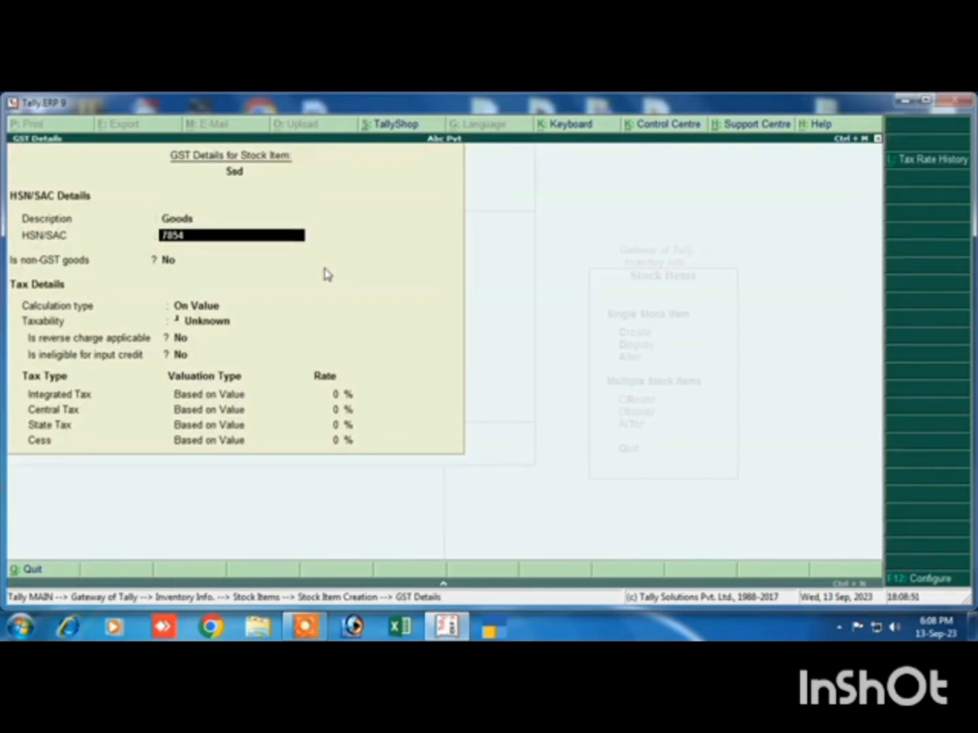
pyautogui.write('7854')
pyautogui.press('Return')
pyautogui.press('Return')
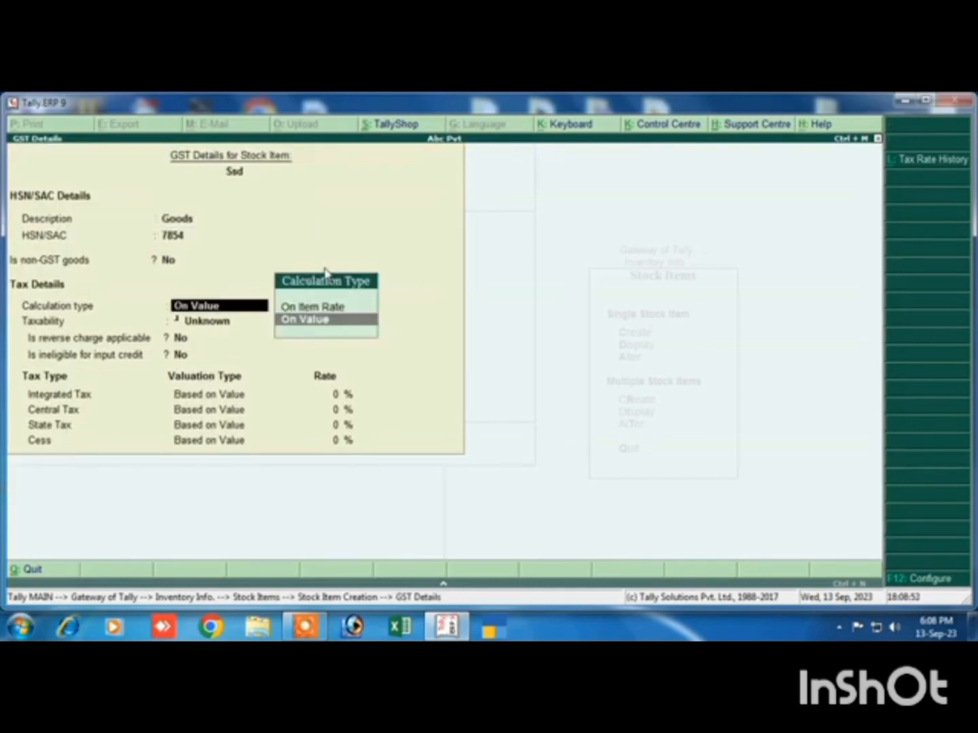
# Keep Ssd's non-GST goods at No and calculation type On Value, and set its taxability to Taxable
pyautogui.press('Return')
pyautogui.press('Down')
pyautogui.press('Down')
pyautogui.press('Down')
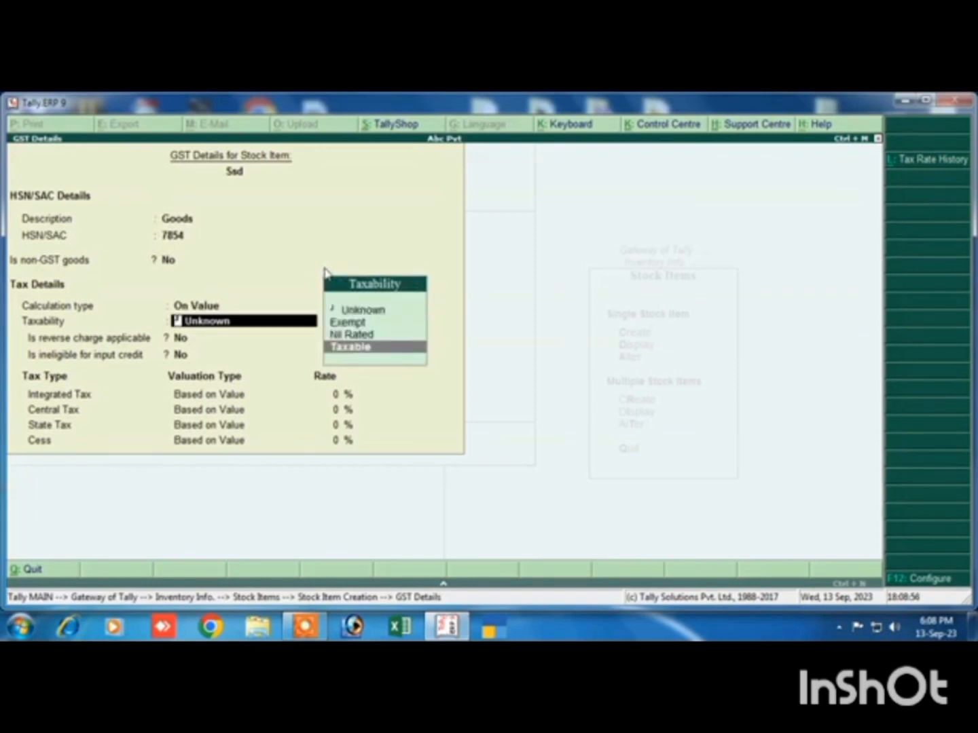
pyautogui.press('Return')
pyautogui.press('Return')
pyautogui.press('Return')
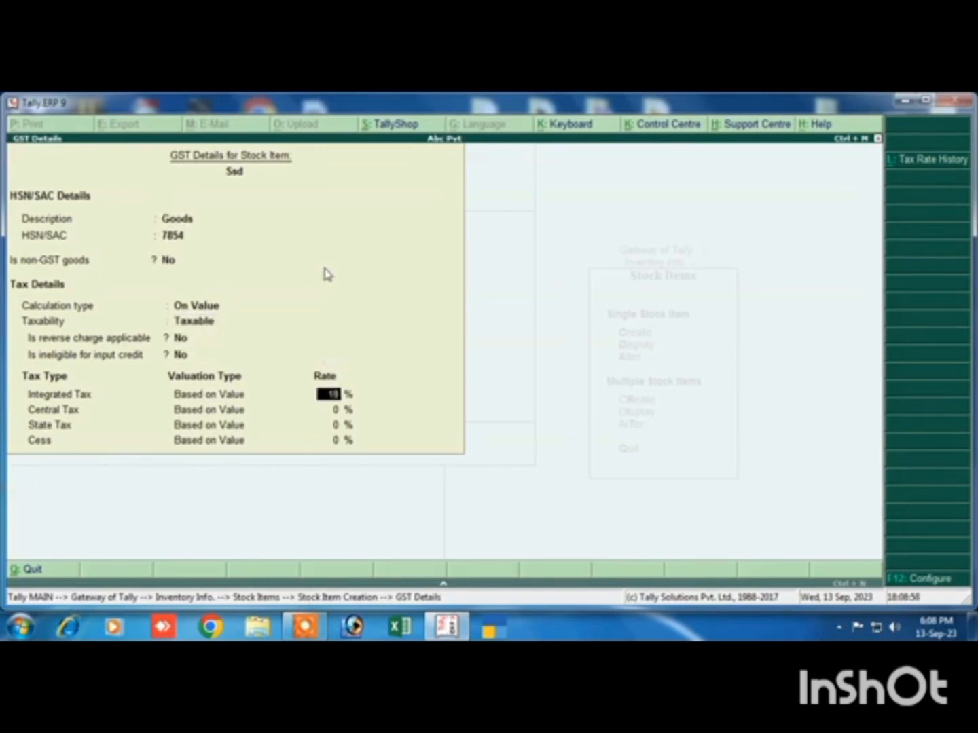
# Keep reverse charge and ineligible input credit at No for Ssd, set integrated tax to 18% with cess 0%, and accept the GST details
pyautogui.write('18')
pyautogui.press('Return')
pyautogui.press('Return')
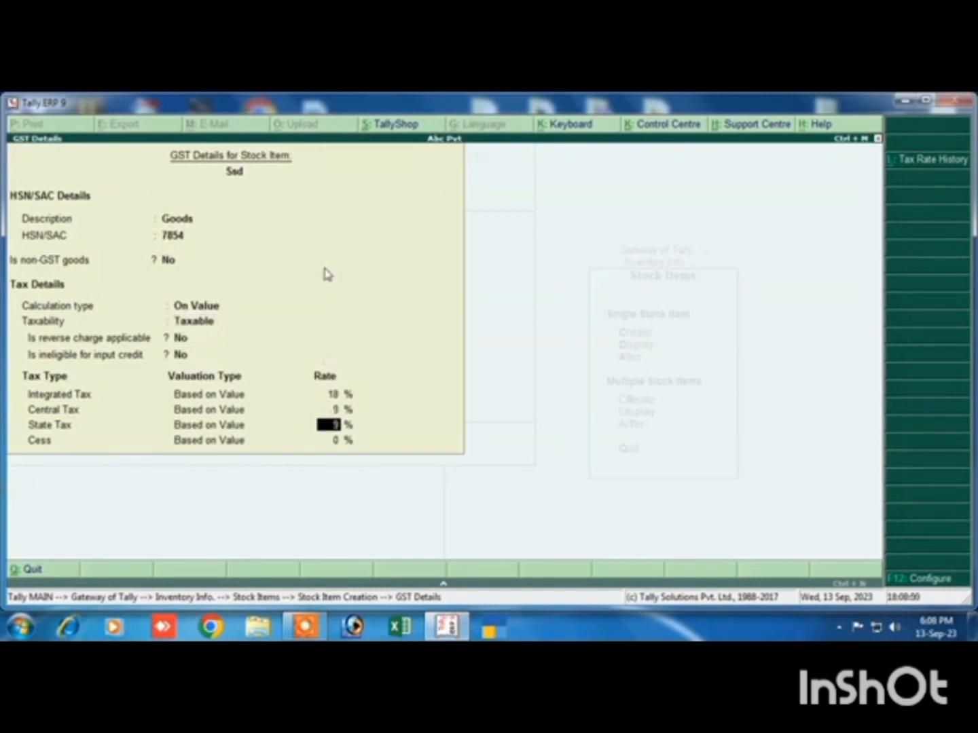
pyautogui.press('Return')
# Keep Ssd's type of supply as Goods, save the stock item and return to the Gateway of Tally
pyautogui.press('Return')
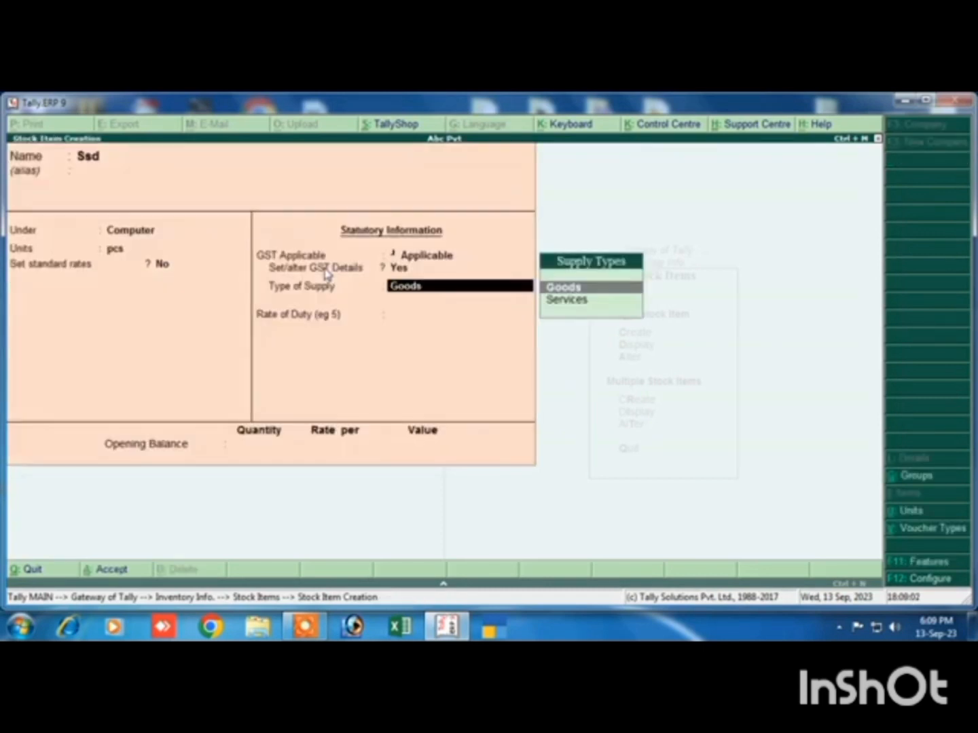
pyautogui.press('Return')
pyautogui.press('Return')
pyautogui.press('Return')
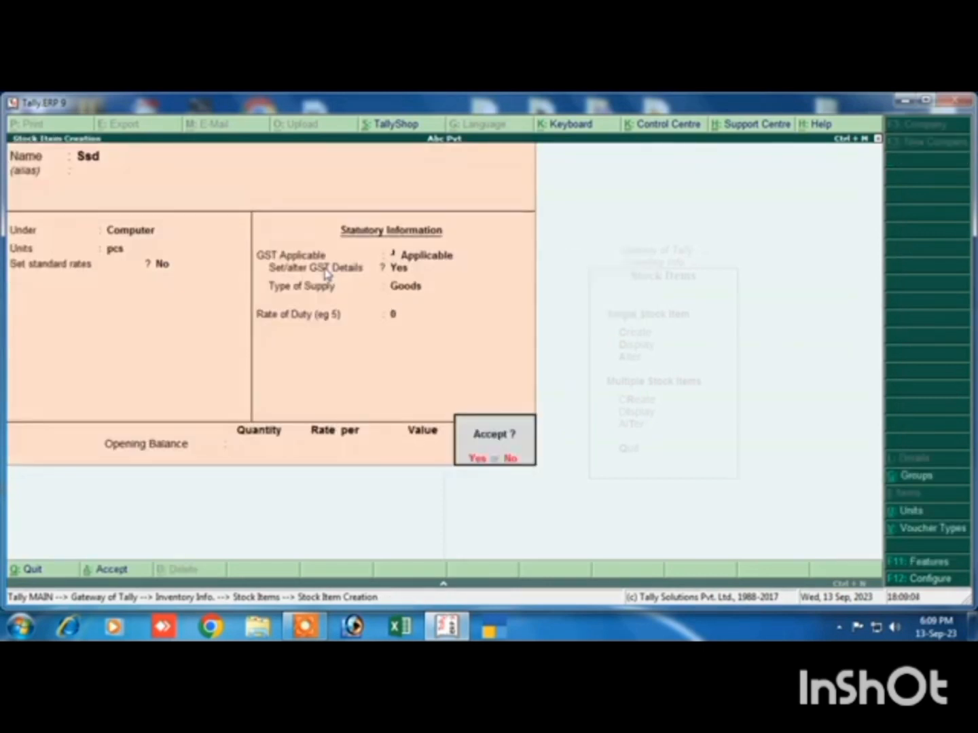
pyautogui.press('Return')
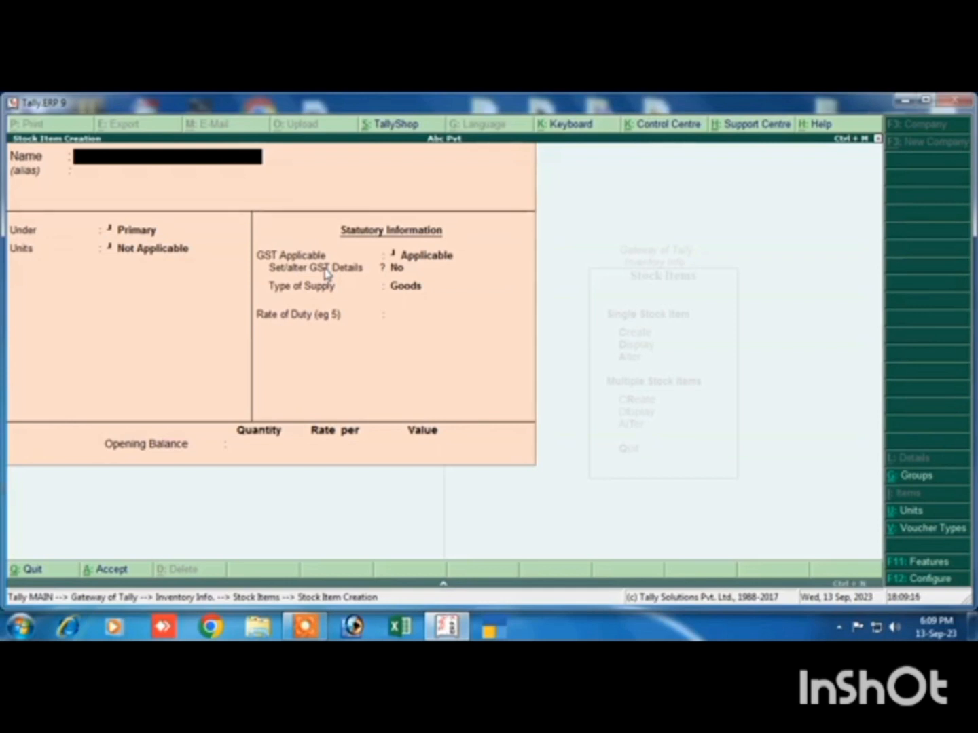
pyautogui.press('Escape')
pyautogui.press('Escape')
pyautogui.press('Escape')
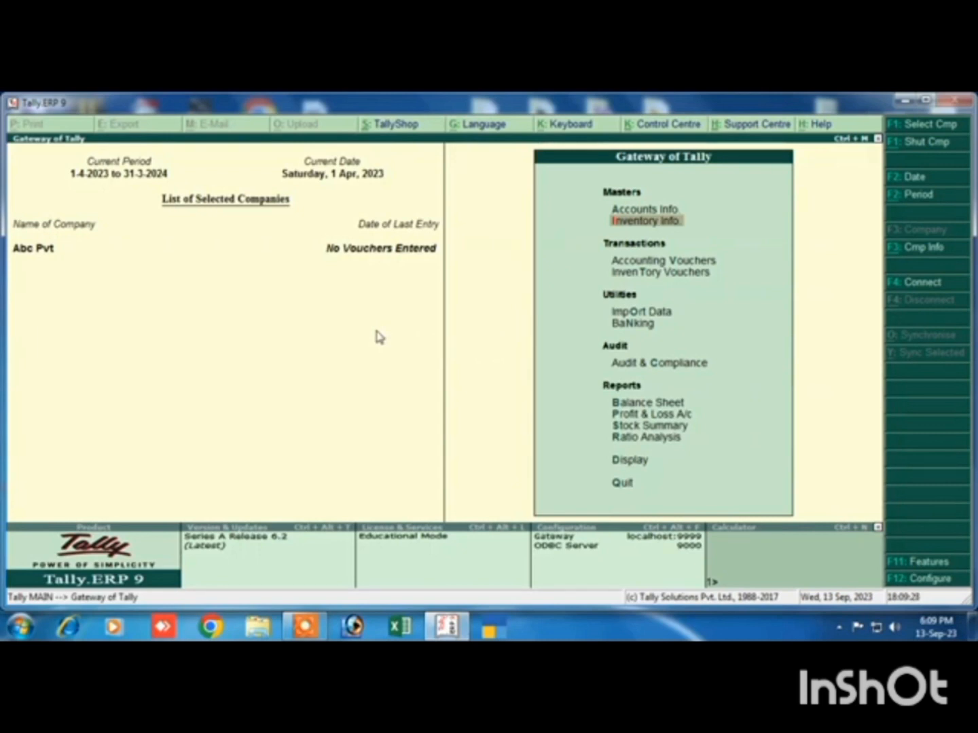
# Start a new purchase voucher in the accounting vouchers
pyautogui.click(649, 263)
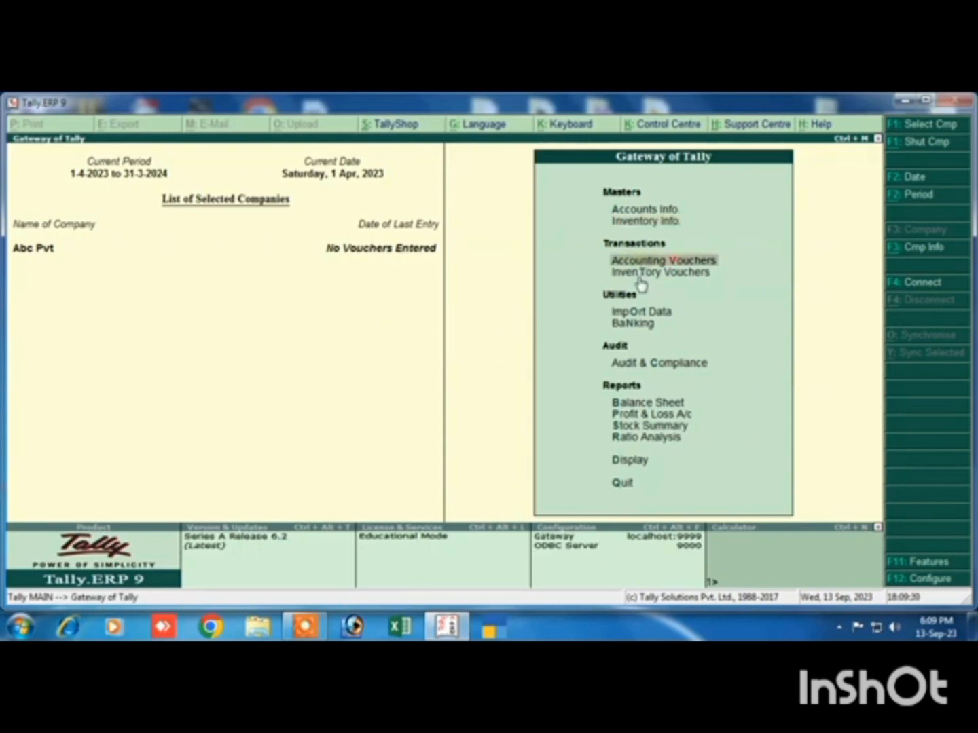
pyautogui.press('Return')
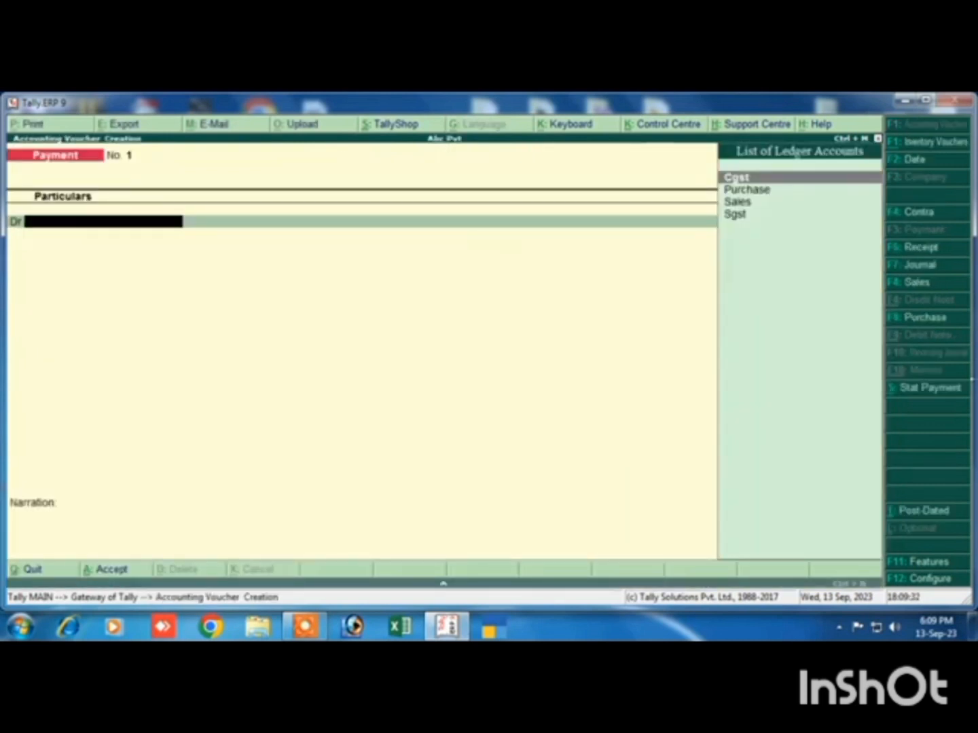
pyautogui.click(913, 320)
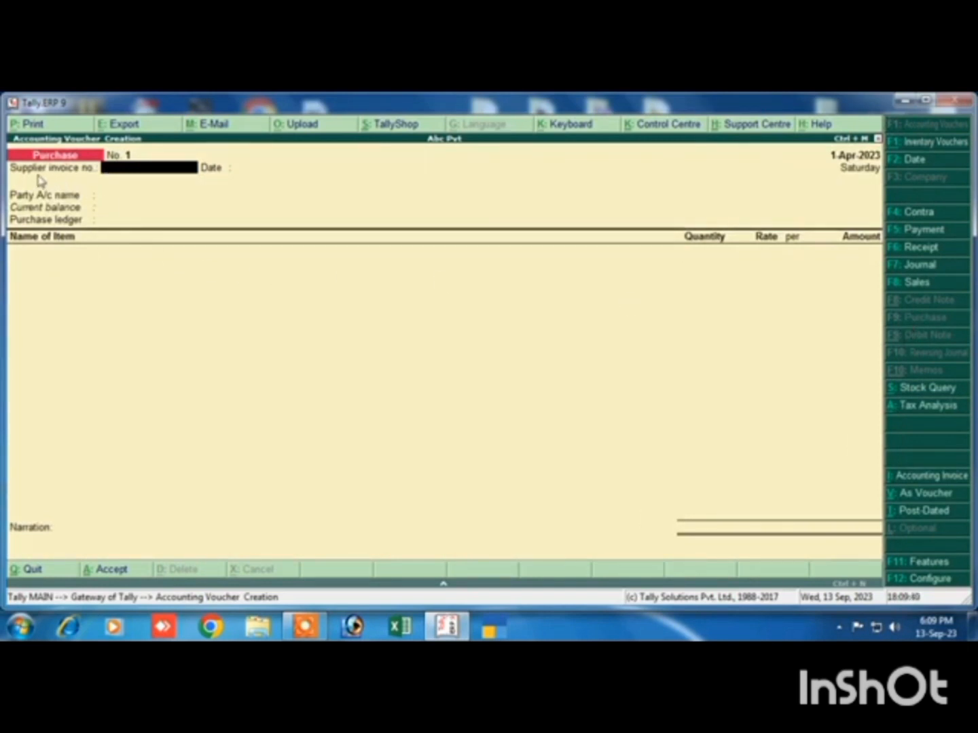
# Set the supplier invoice number to 01, keep the date 1-Apr-2023, and choose Cash as the party account
pyautogui.write('01')
pyautogui.press('Return')
pyautogui.press('Return')
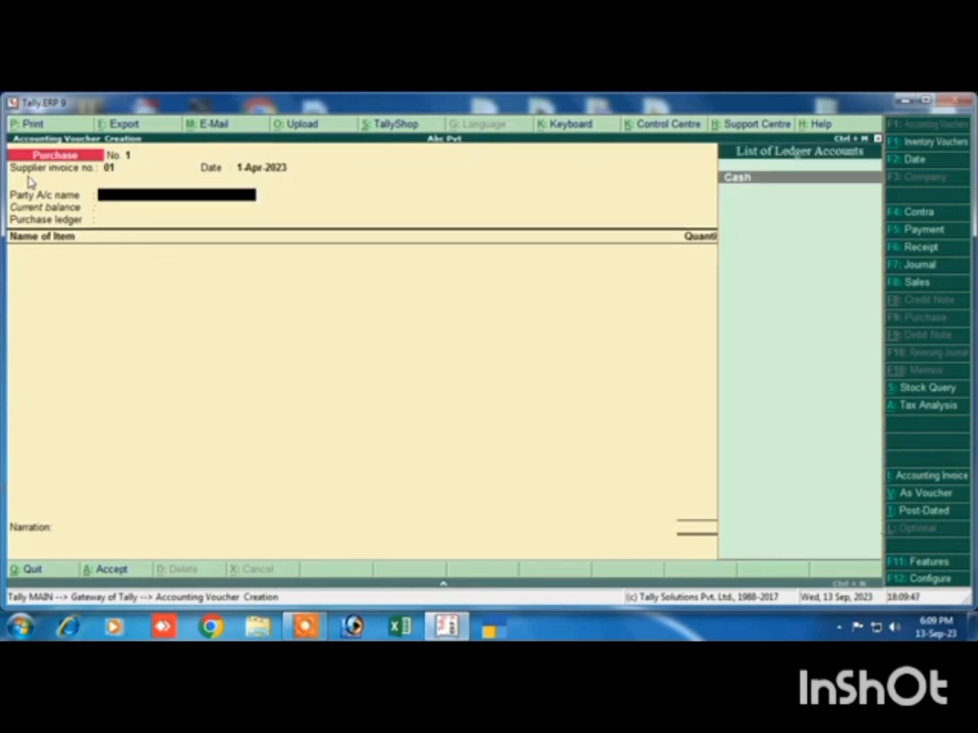
pyautogui.press('Return')
# Accept the default despatch and supplier details for the cash party and choose Purchase as the purchase ledger
pyautogui.press('Return')
pyautogui.press('Return')
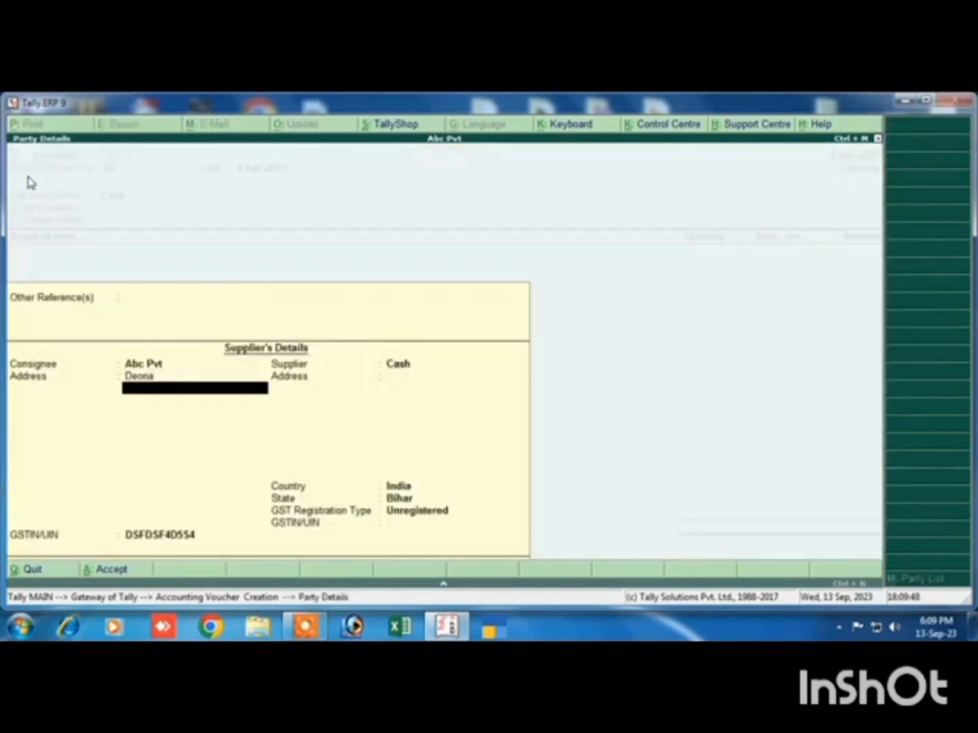
pyautogui.press('Return')
pyautogui.press('Return')
pyautogui.press('Return')
pyautogui.press('Return')
pyautogui.press('Return')
pyautogui.press('Return')
pyautogui.press('Return')
pyautogui.press('Return')
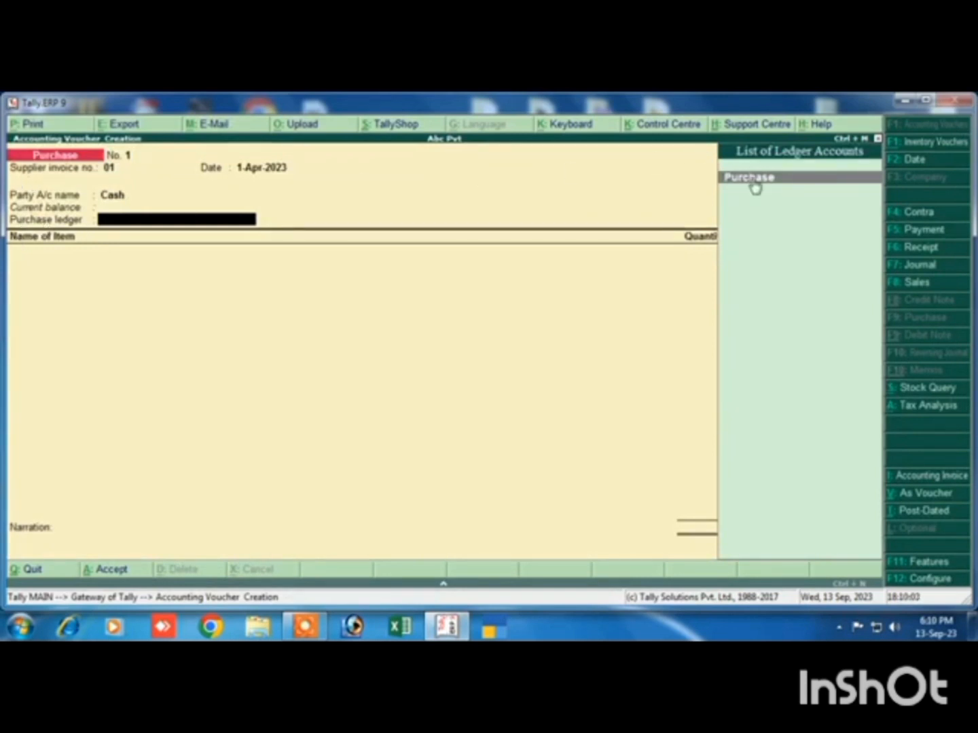
pyautogui.press('Return')
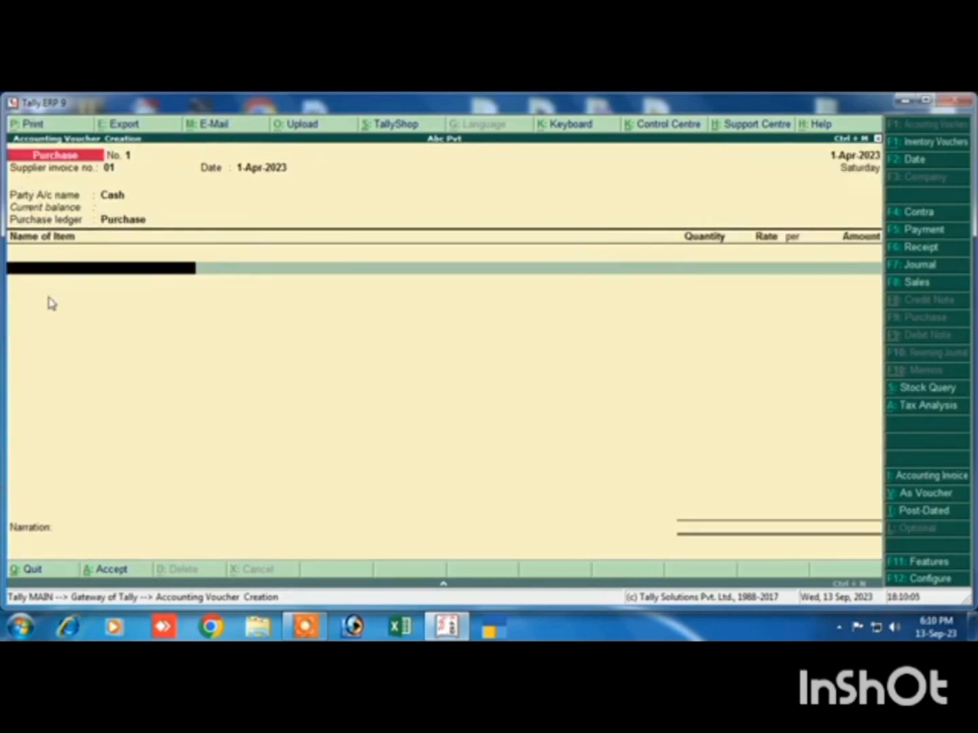
# Add the item Mouse to the purchase voucher with a quantity of 1,000 pcs at a rate of 80, without a description
pyautogui.write('m')
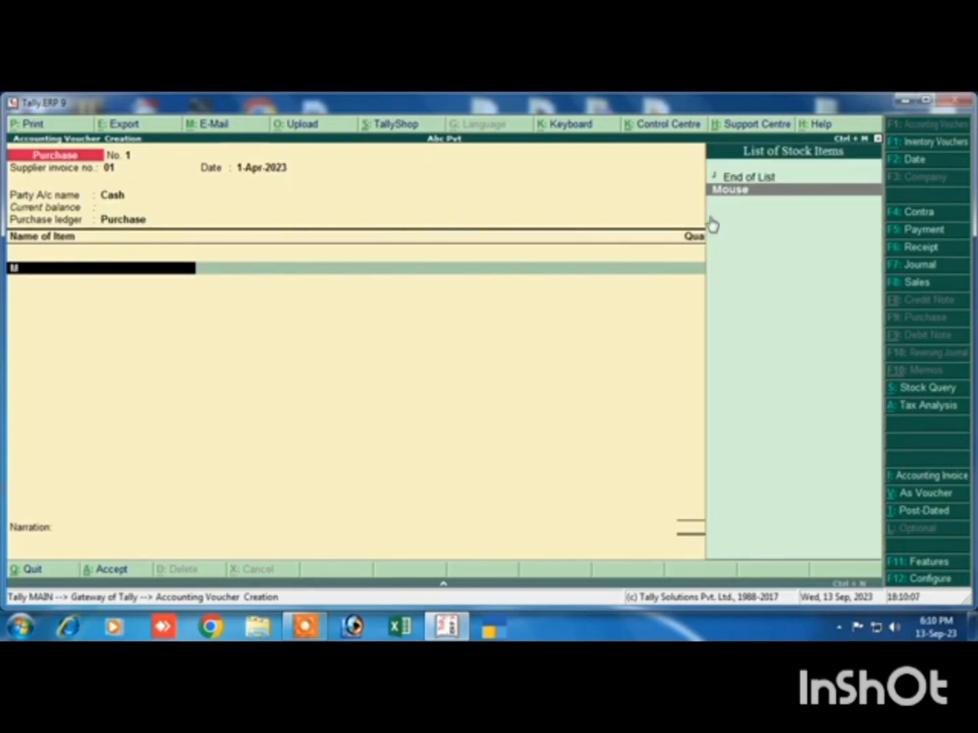
pyautogui.press('Return')
pyautogui.press('Return')
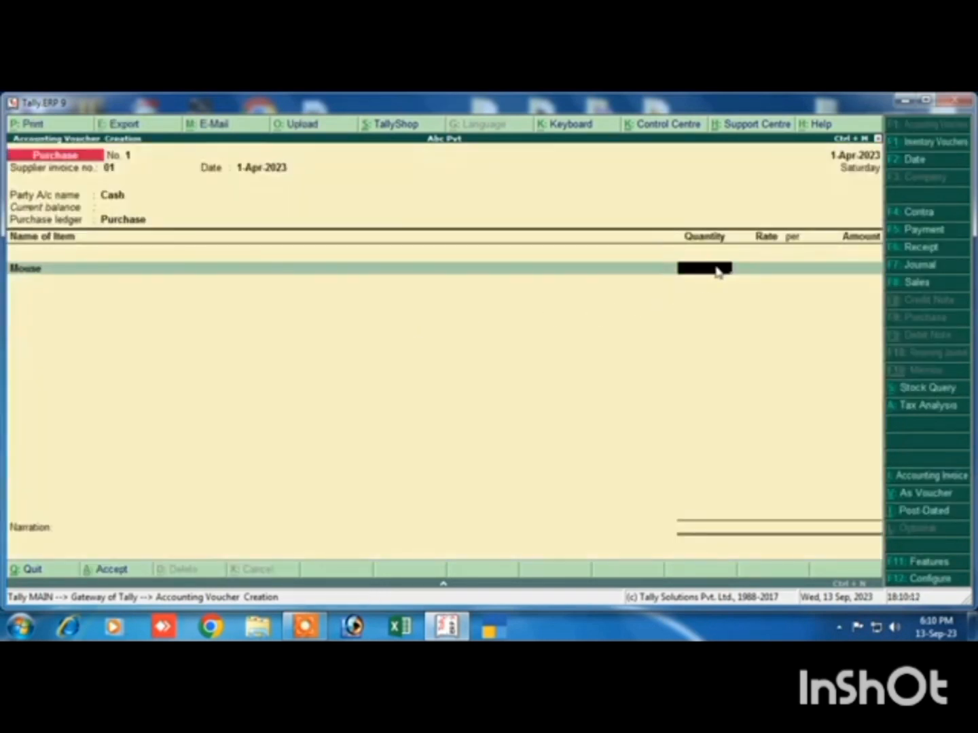
pyautogui.write('1,00')
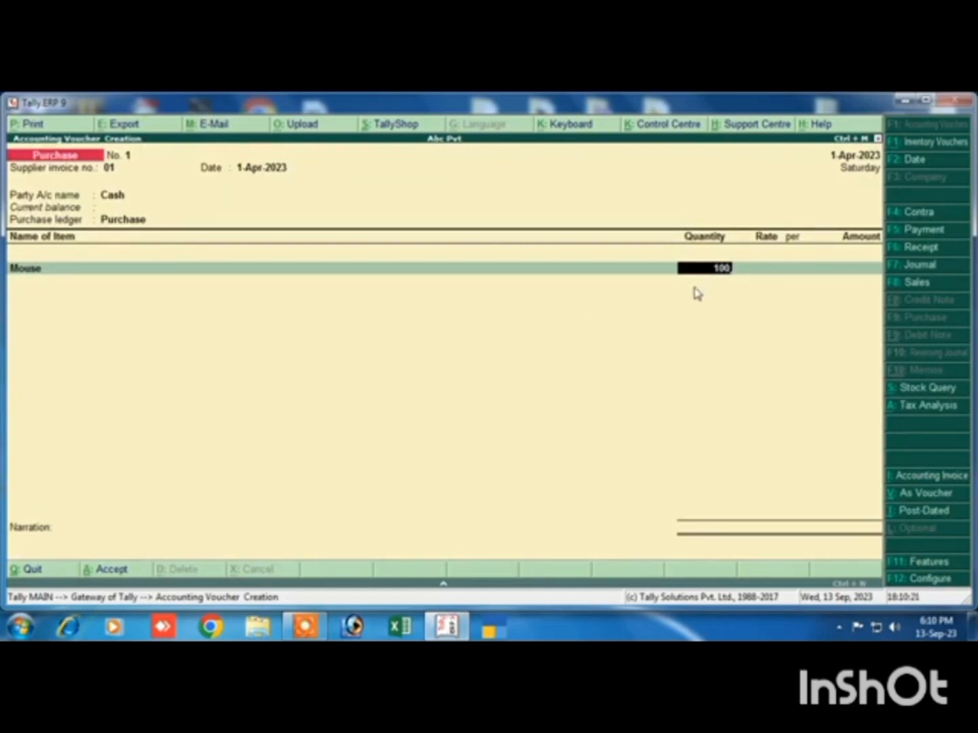
pyautogui.write('0')
pyautogui.press('Return')
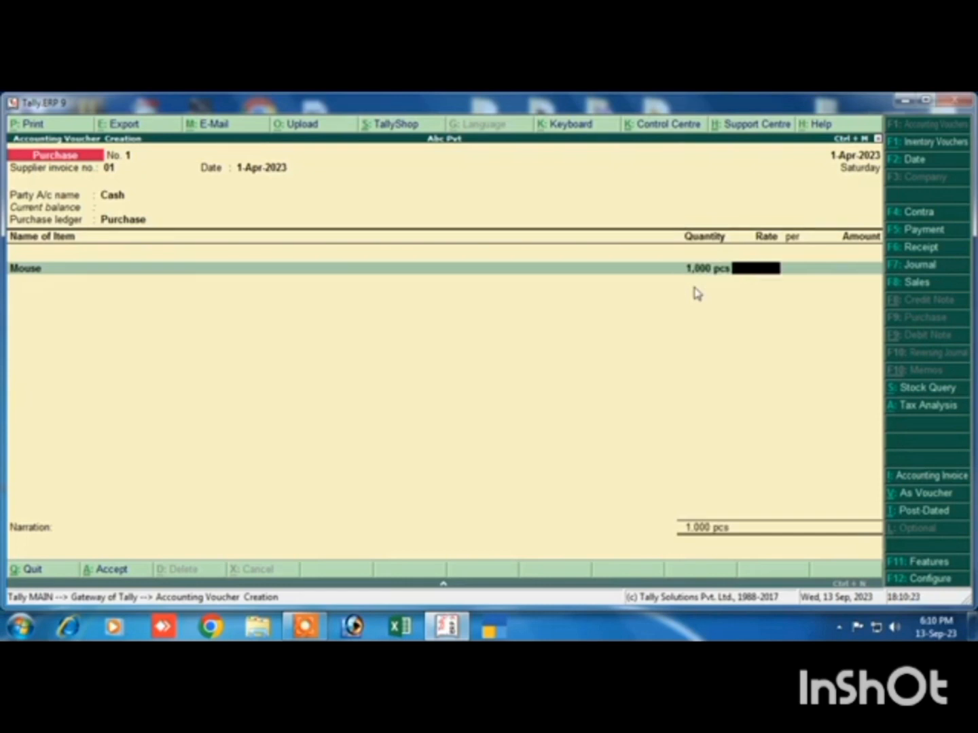
pyautogui.write('80')
pyautogui.press('Return')
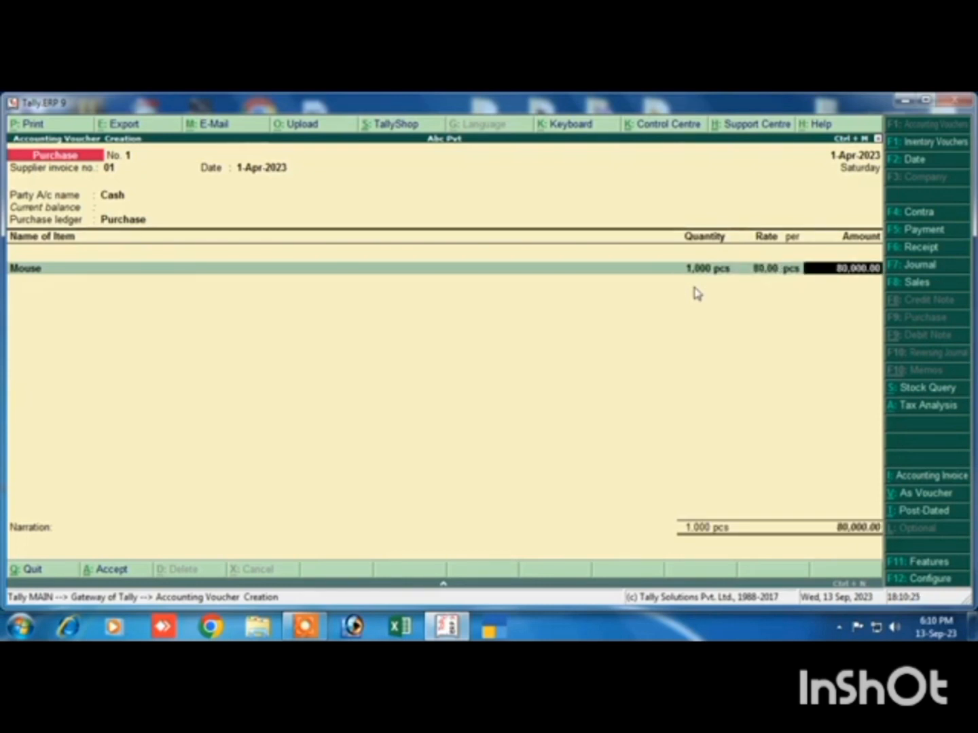
pyautogui.press('Return')
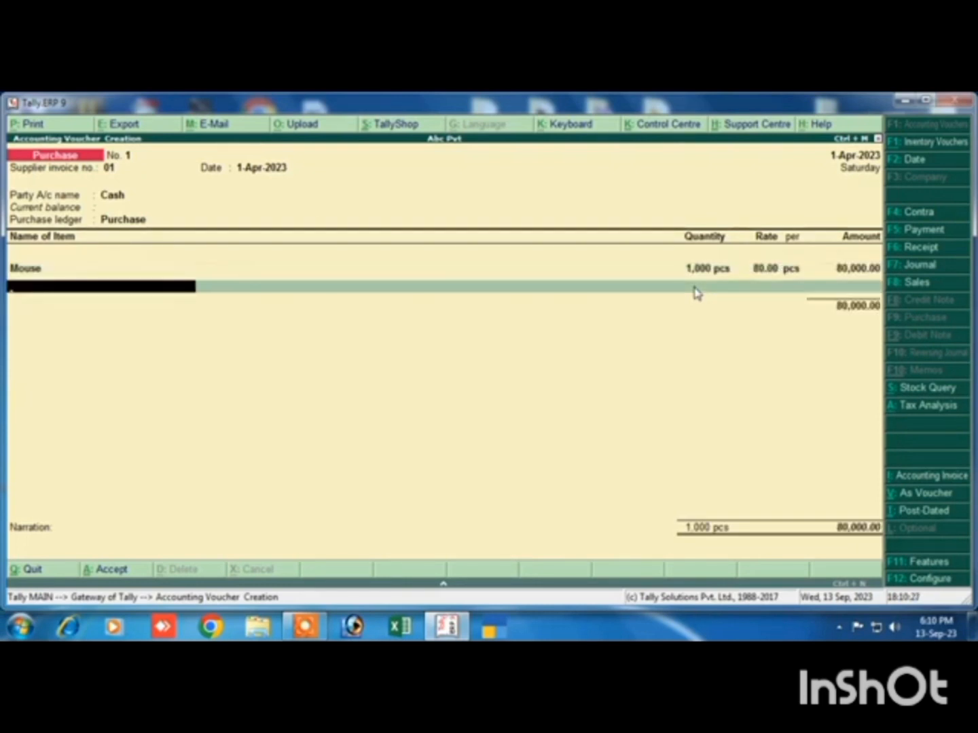
# Add the item Ssd to the purchase voucher with a quantity of 500 pcs at a rate of 450, without a description
pyautogui.write('Ss')
pyautogui.press('Return')
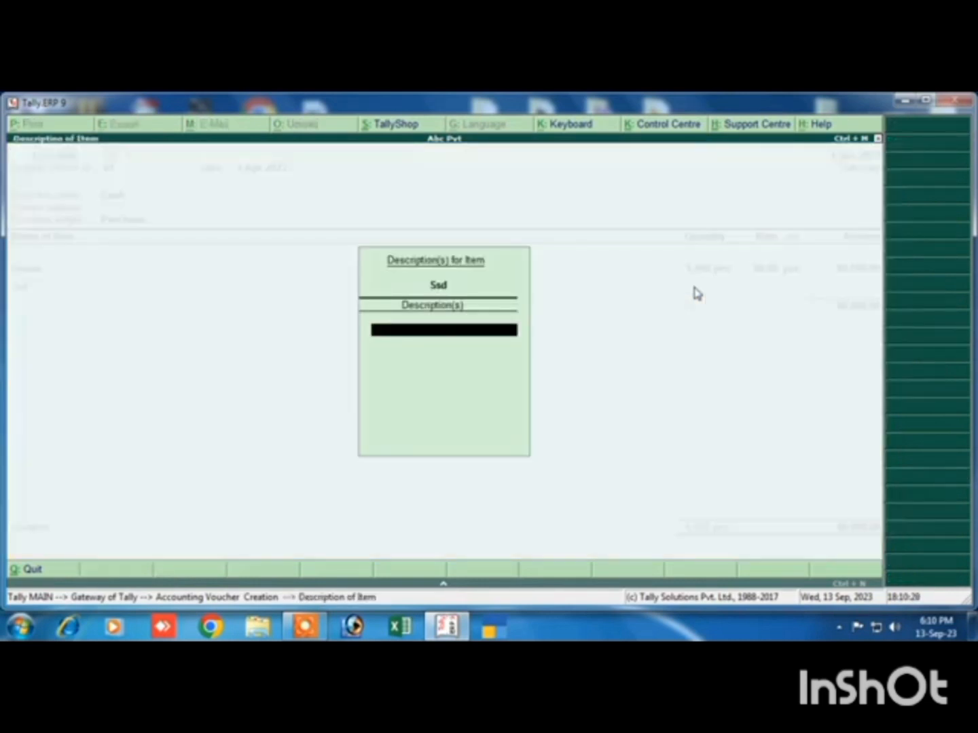
pyautogui.press('Return')
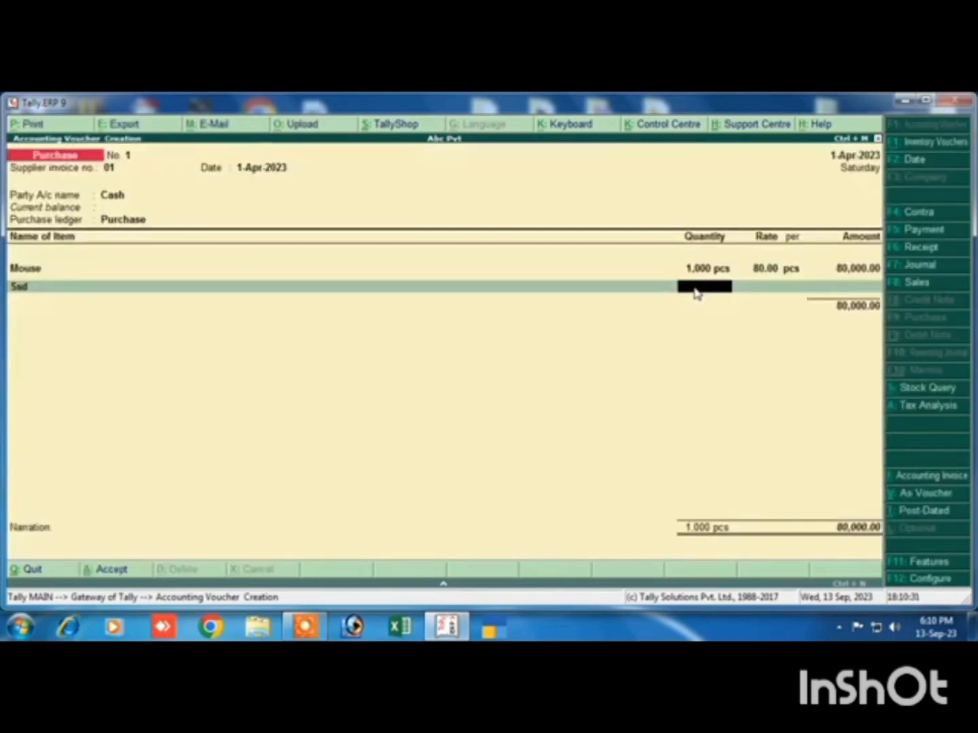
pyautogui.write('500')
pyautogui.press('Return')
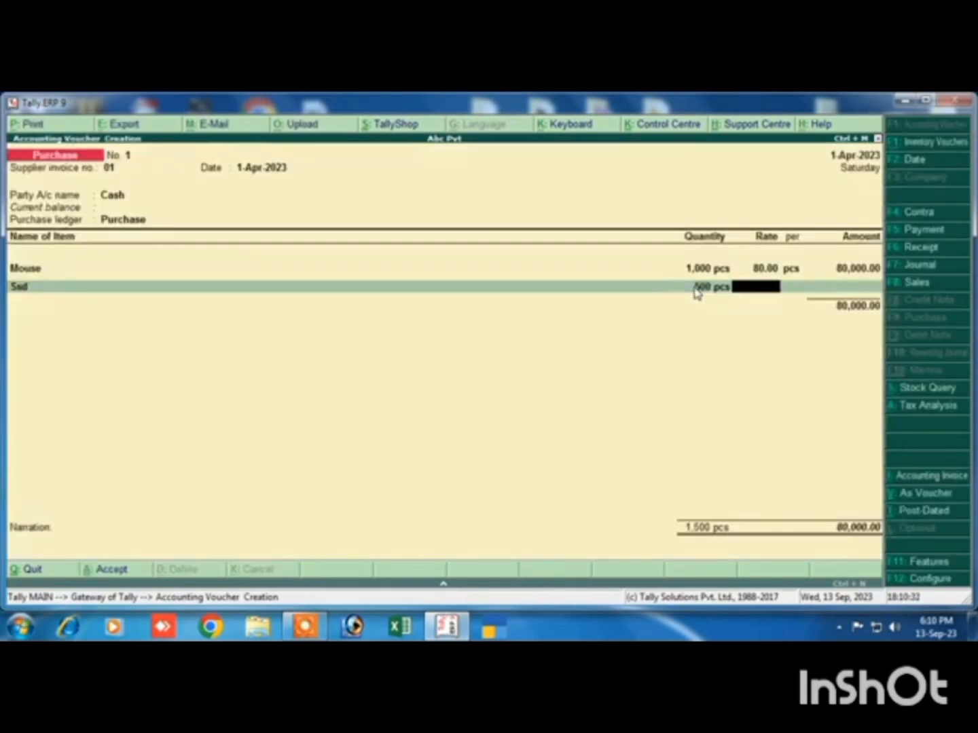
pyautogui.write('450')
pyautogui.press('Return')
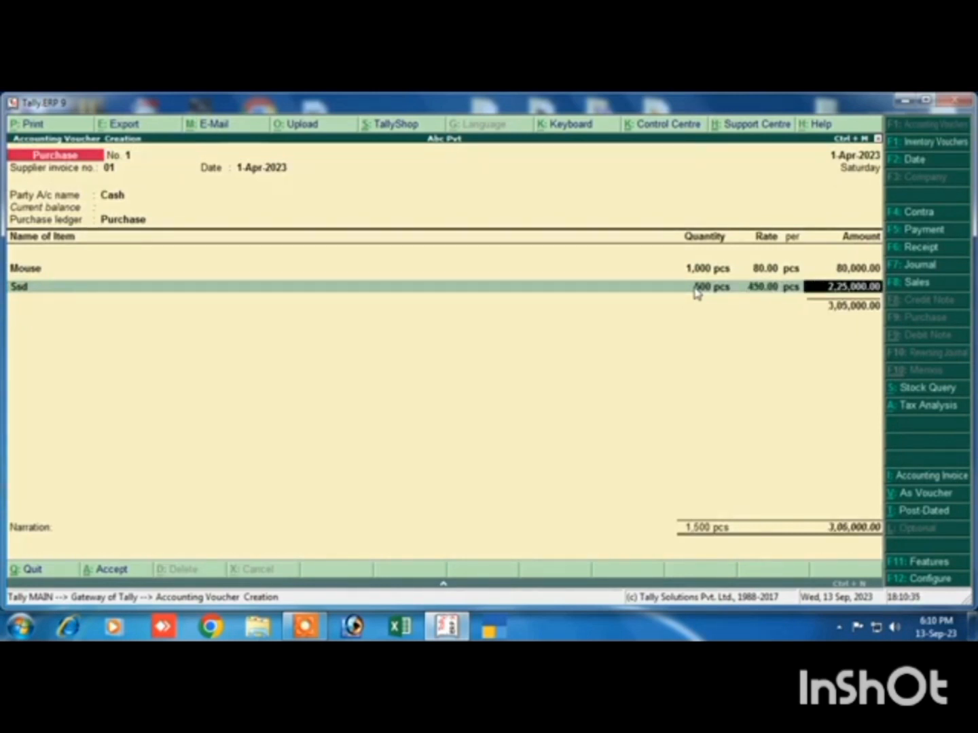
pyautogui.press('Return')
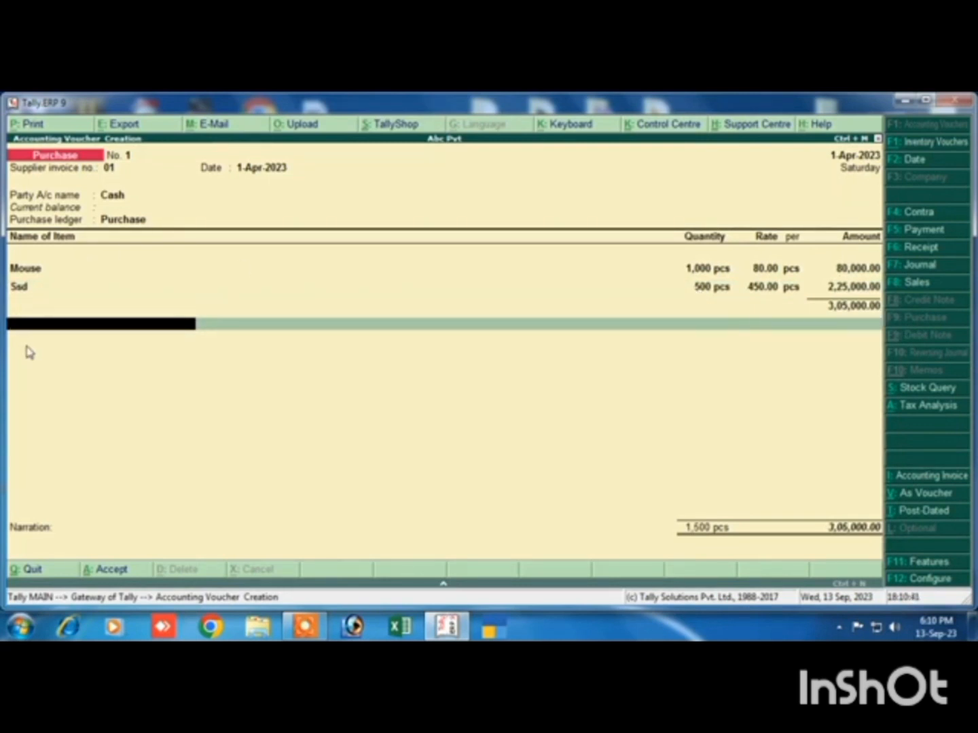
# Add the Cgst and Sgst ledgers below the purchase items, keeping the calculated tax amounts at 9% each
pyautogui.write('C')
pyautogui.press('Return')
pyautogui.press('Return')
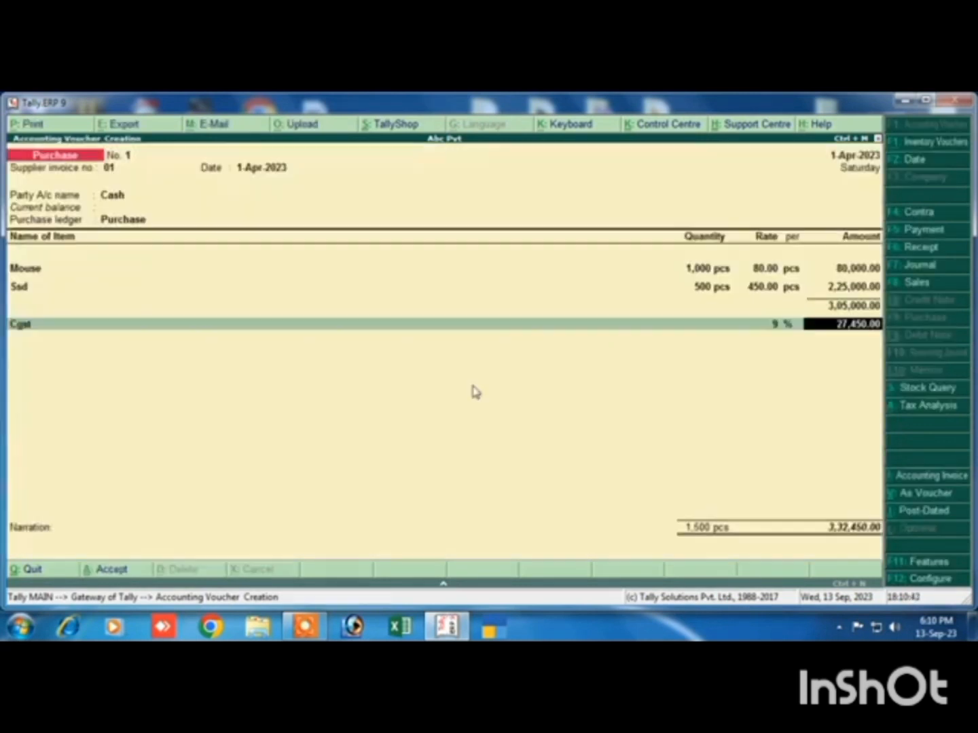
pyautogui.press('Return')
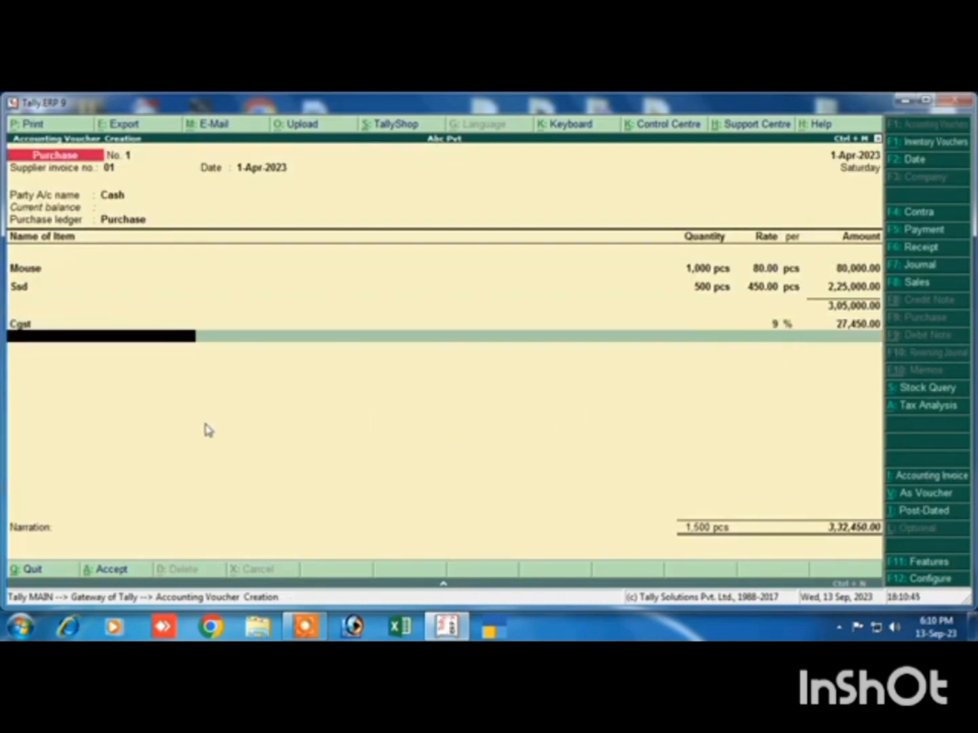
pyautogui.write('S')
pyautogui.press('Return')
pyautogui.press('Return')
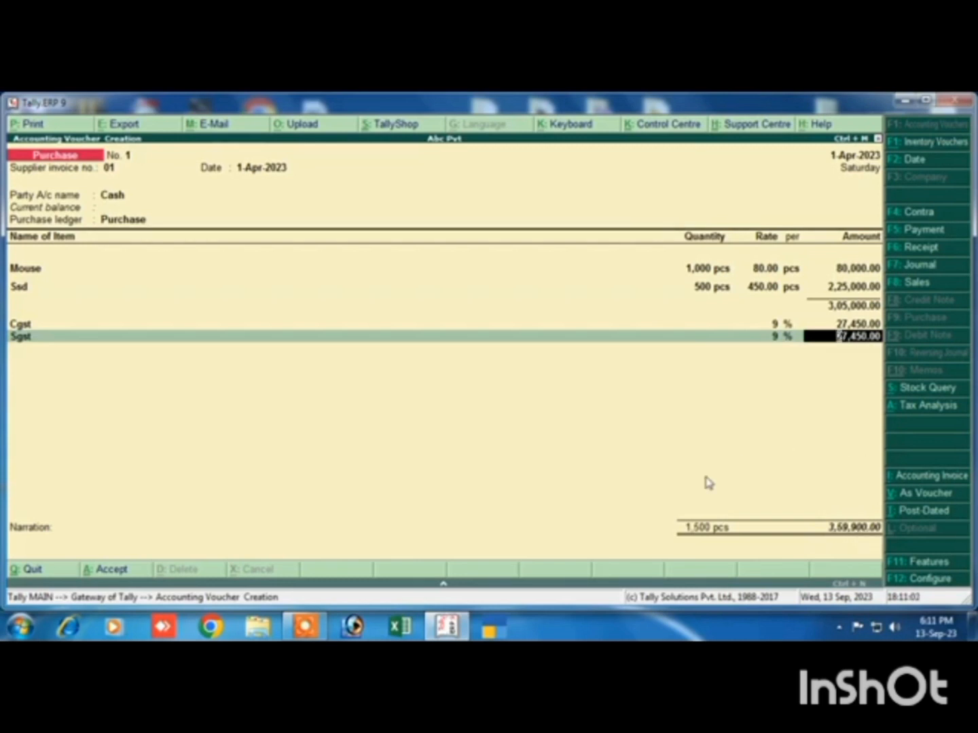
pyautogui.press('Return')
# Enter the narration "being purchase" and save the purchase voucher
pyautogui.press('Return')
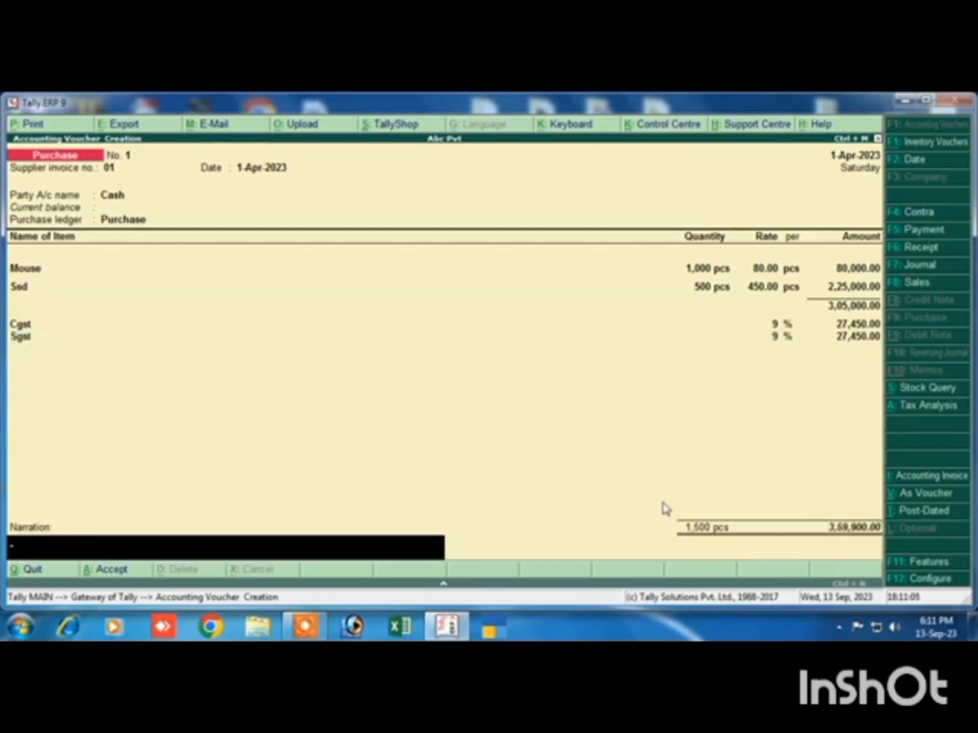
pyautogui.write('being purchase')
pyautogui.press('Return')
pyautogui.press('Return')
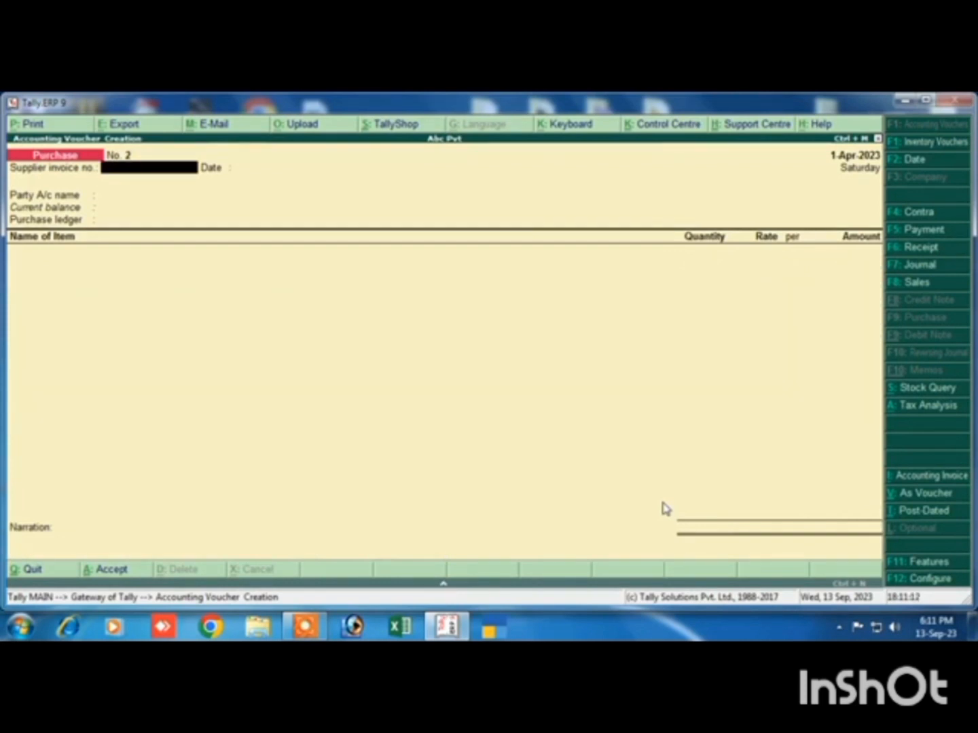
# Switch to a new sales voucher and set its reference number to 01
pyautogui.click(895, 281)
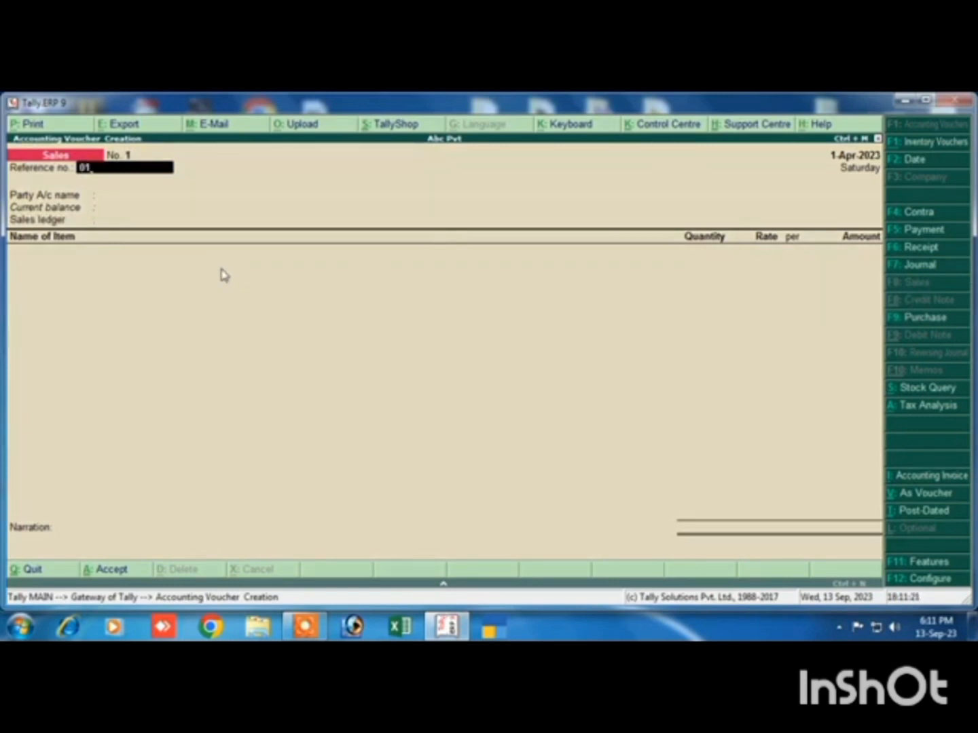
pyautogui.write('01')
pyautogui.press('Return')
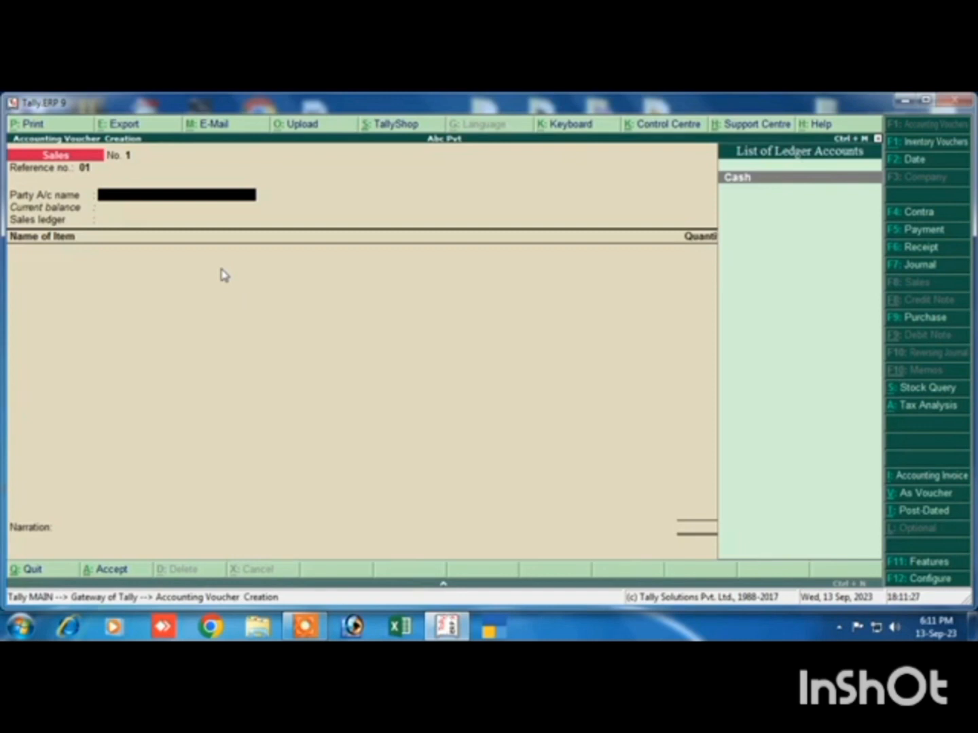
# Create a party ledger from within the sales voucher, entering the customer's name and placing it under Sundry Debtors
pyautogui.hotkey('alt', 'c')
pyautogui.write('Ami')
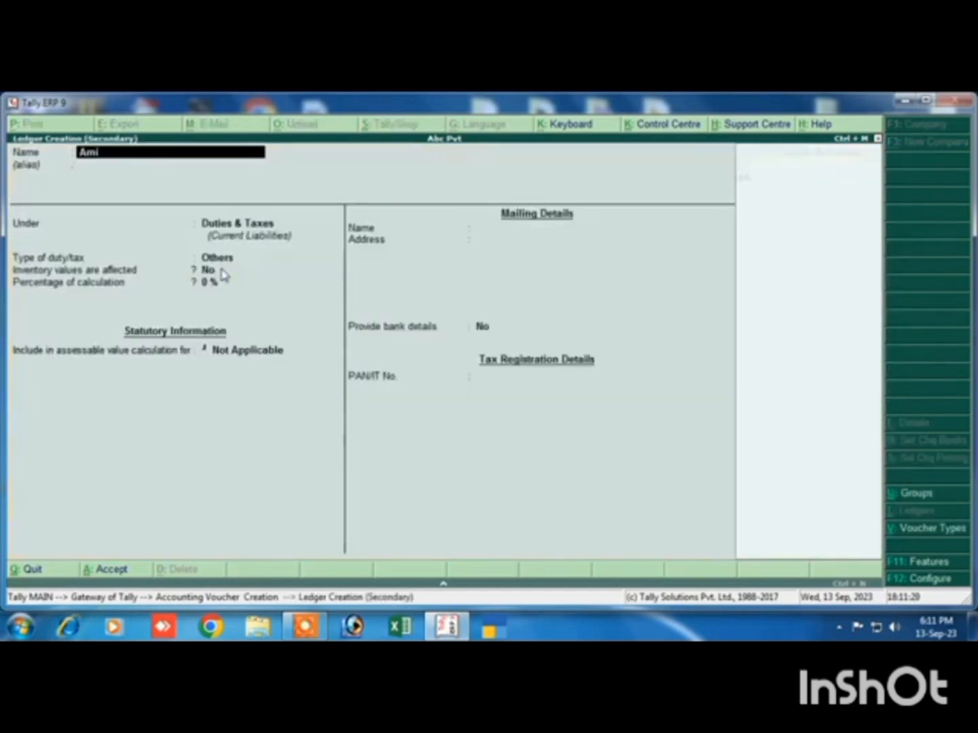
pyautogui.write('t')
pyautogui.press('Return')
pyautogui.press('Return')
pyautogui.write('S')
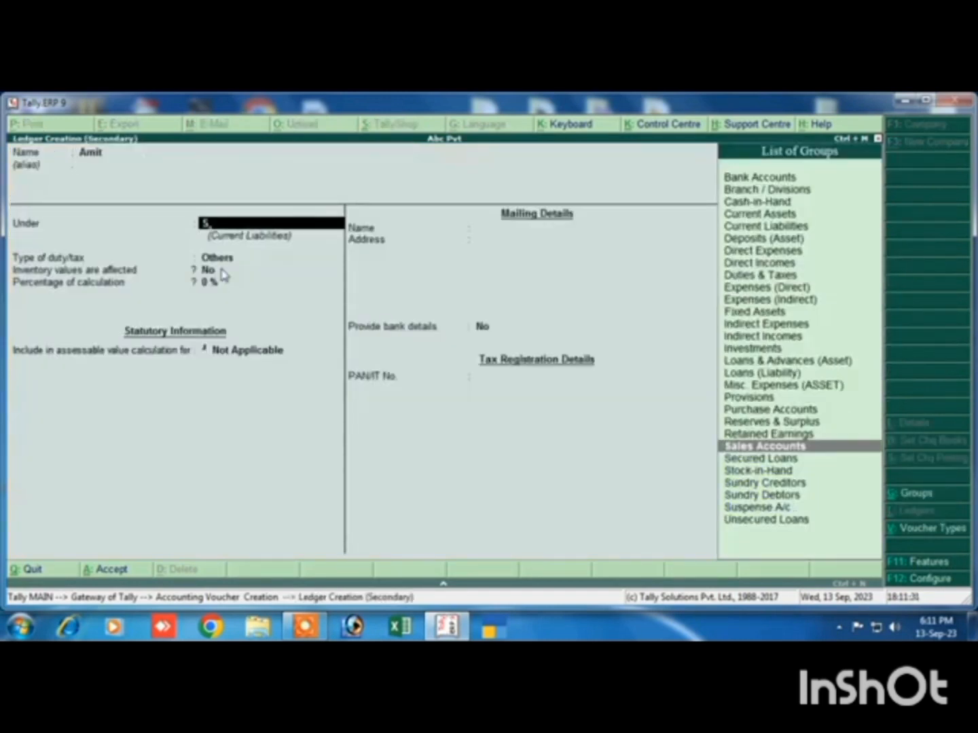
pyautogui.write('u')
pyautogui.press('Down')
pyautogui.press('Return')
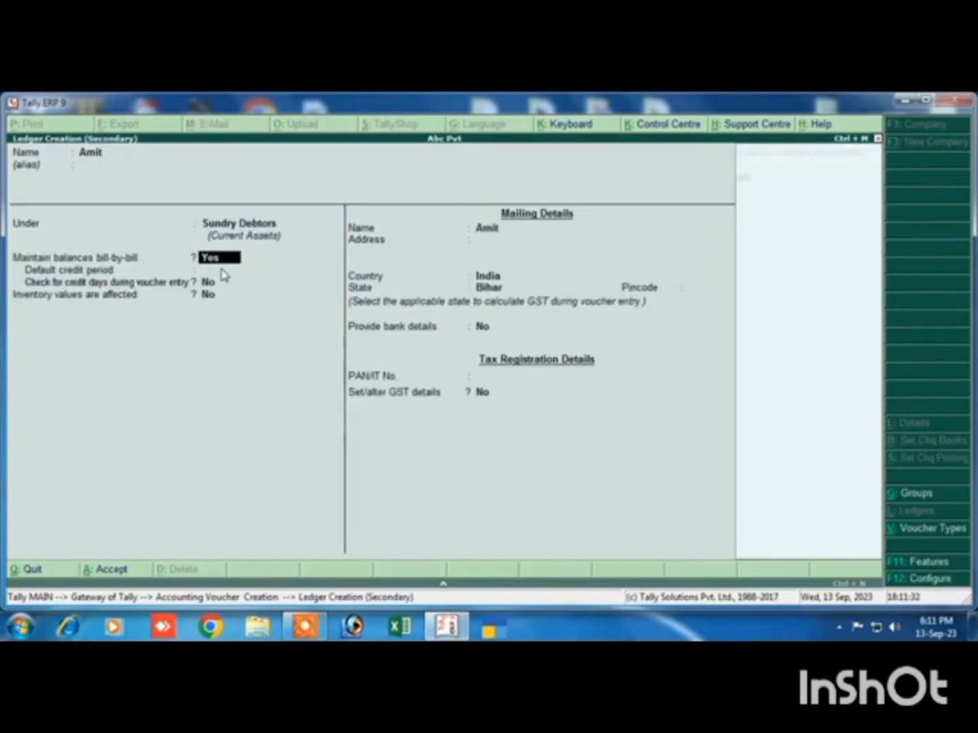
# Keep the customer ledger's bill-by-bill balances at Yes, state as Bihar and GST details at No, and save the ledger
pyautogui.press('Return')
pyautogui.press('Return')
pyautogui.press('Return')
pyautogui.press('Return')
pyautogui.press('Return')
pyautogui.press('Return')
pyautogui.press('Return')
pyautogui.press('Return')
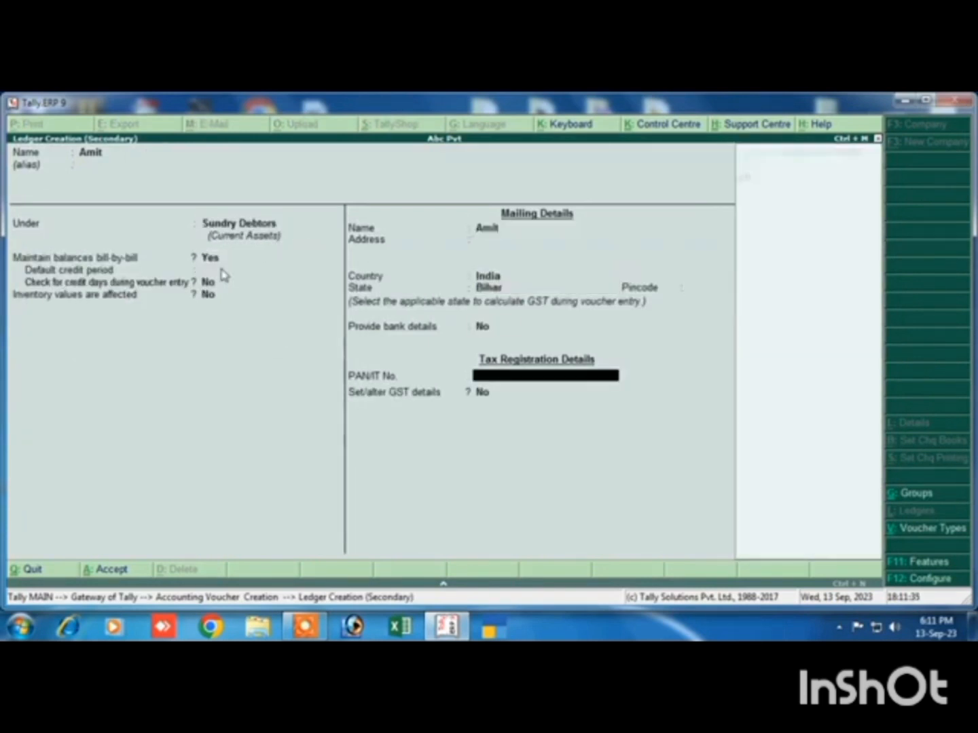
pyautogui.press('Return')
pyautogui.press('Return')
# Accept the default despatch and buyer's details for the customer and choose Sales as the sales ledger
pyautogui.press('Return')
pyautogui.press('Return')
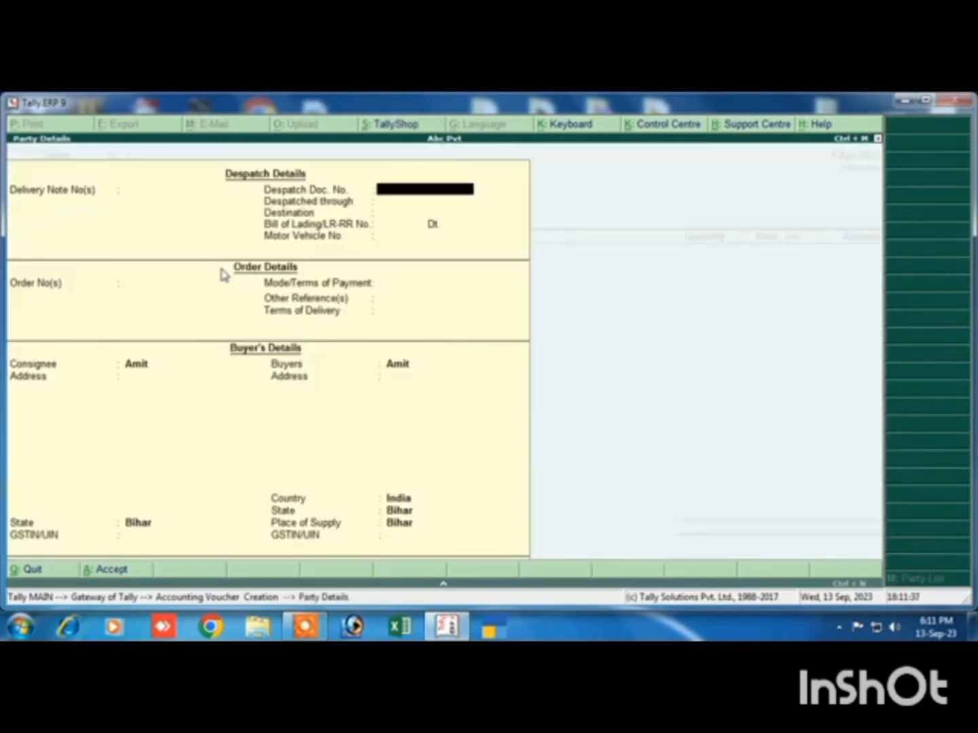
pyautogui.press('Return')
pyautogui.press('Return')
pyautogui.press('Return')
pyautogui.press('Return')
pyautogui.press('Return')
pyautogui.press('Return')
pyautogui.press('Return')
pyautogui.press('Return')
pyautogui.press('Return')
pyautogui.press('Return')
pyautogui.press('Return')
pyautogui.press('Return')
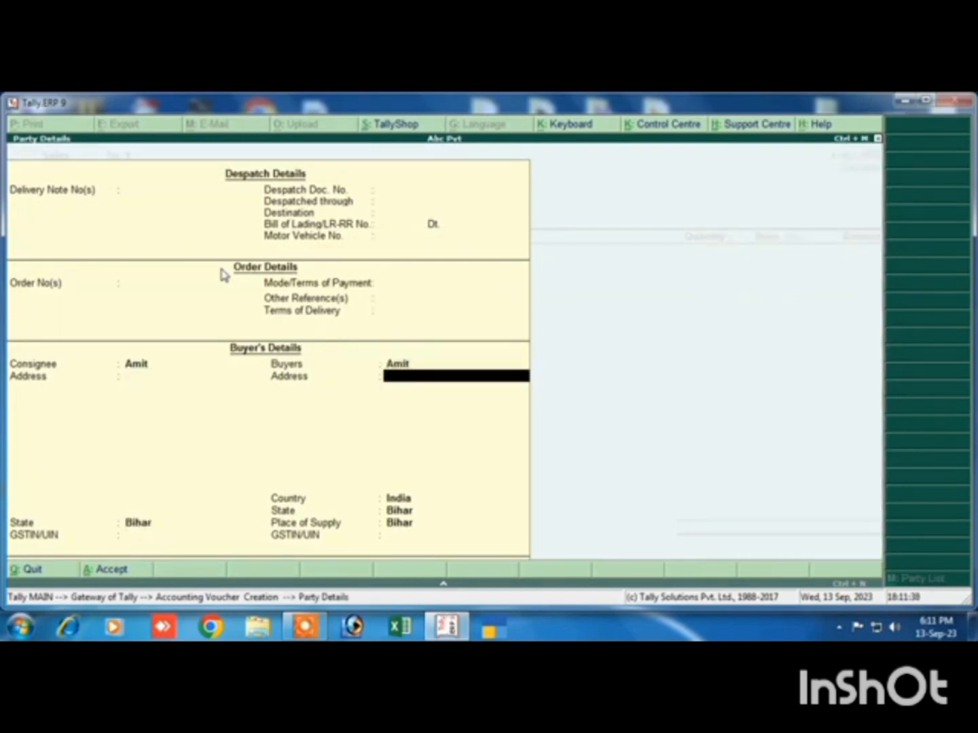
pyautogui.press('Return')
pyautogui.press('Return')
pyautogui.press('Return')
pyautogui.press('Return')
pyautogui.press('Return')
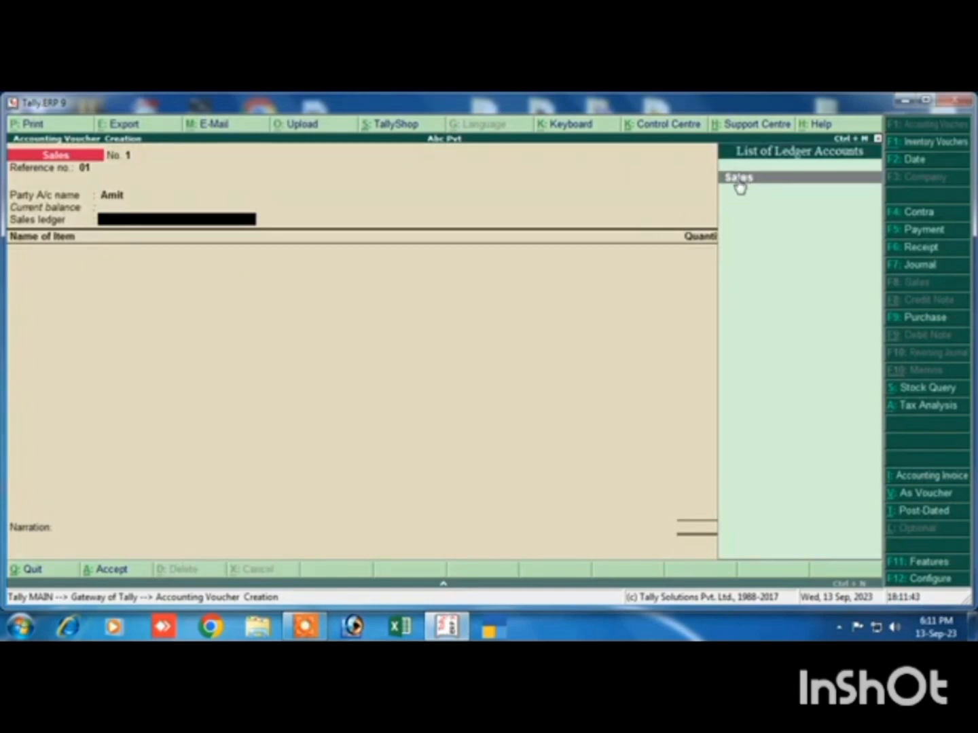
pyautogui.press('Return')
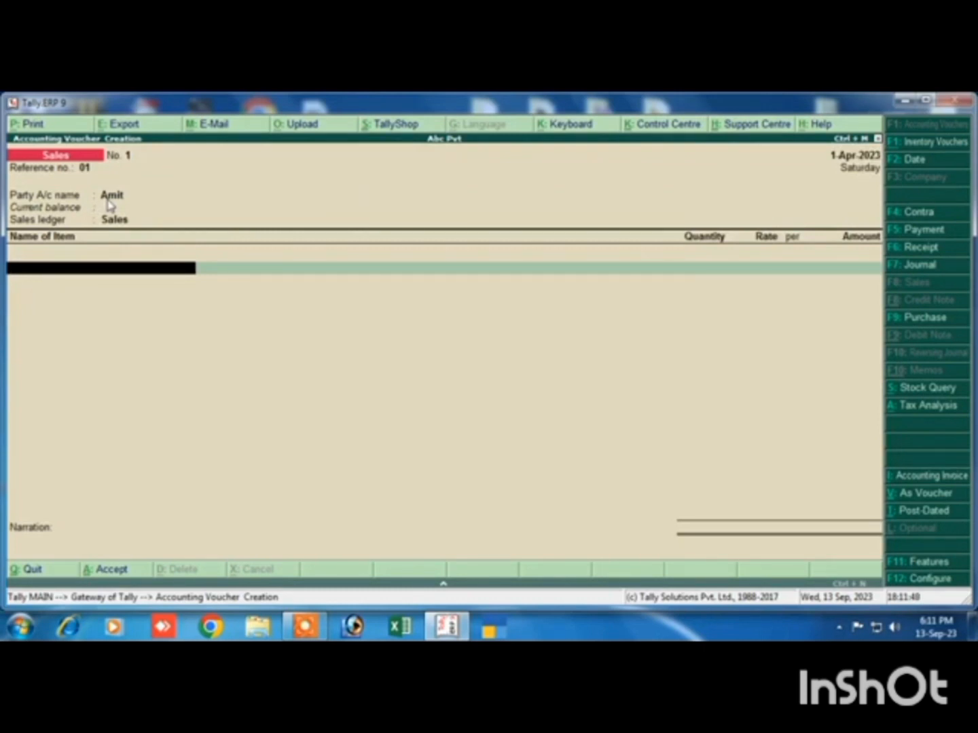
# Add the item Mouse to the sales voucher with a quantity of 1 pcs at a rate of 120, without a description
pyautogui.press('Return')
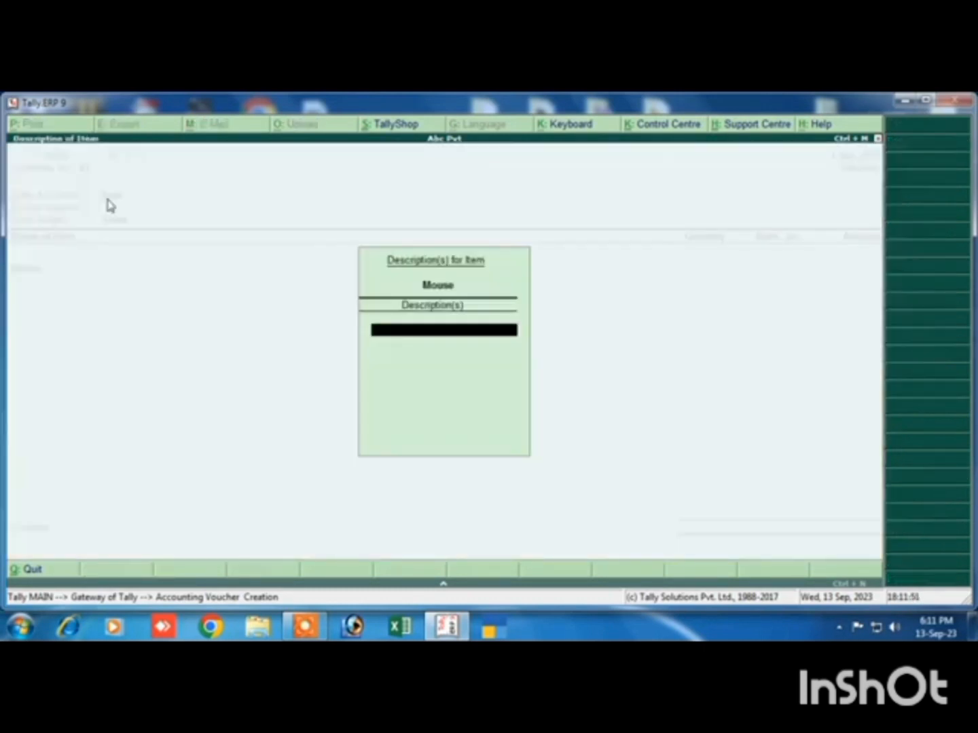
pyautogui.press('Return')
pyautogui.write('1')
pyautogui.press('Return')
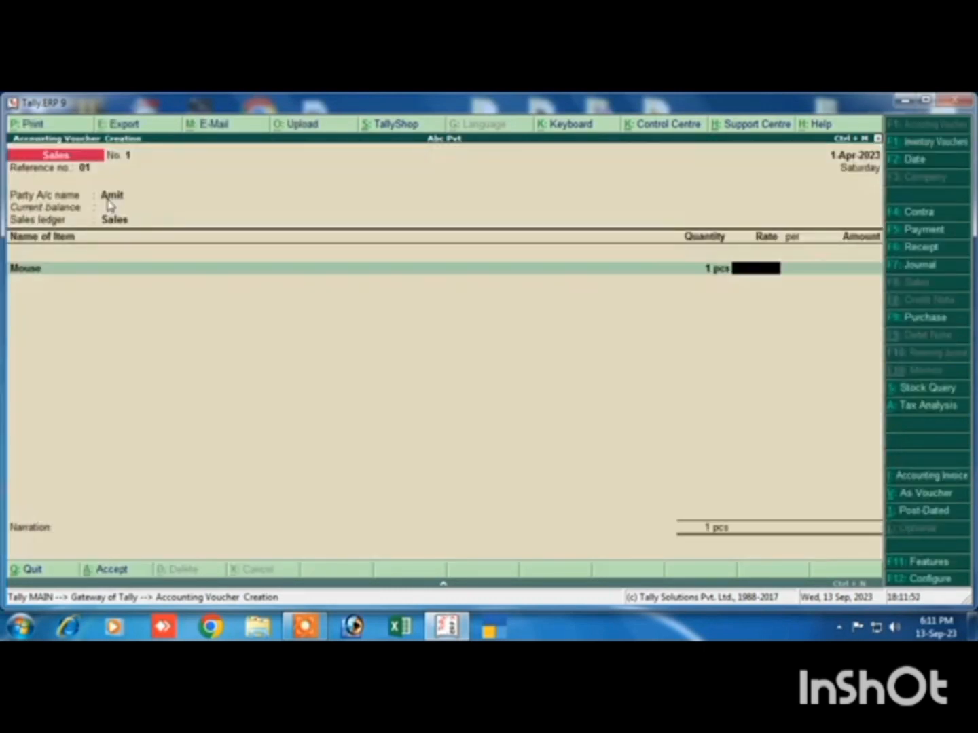
pyautogui.write('120')
pyautogui.press('Return')
pyautogui.press('Return')
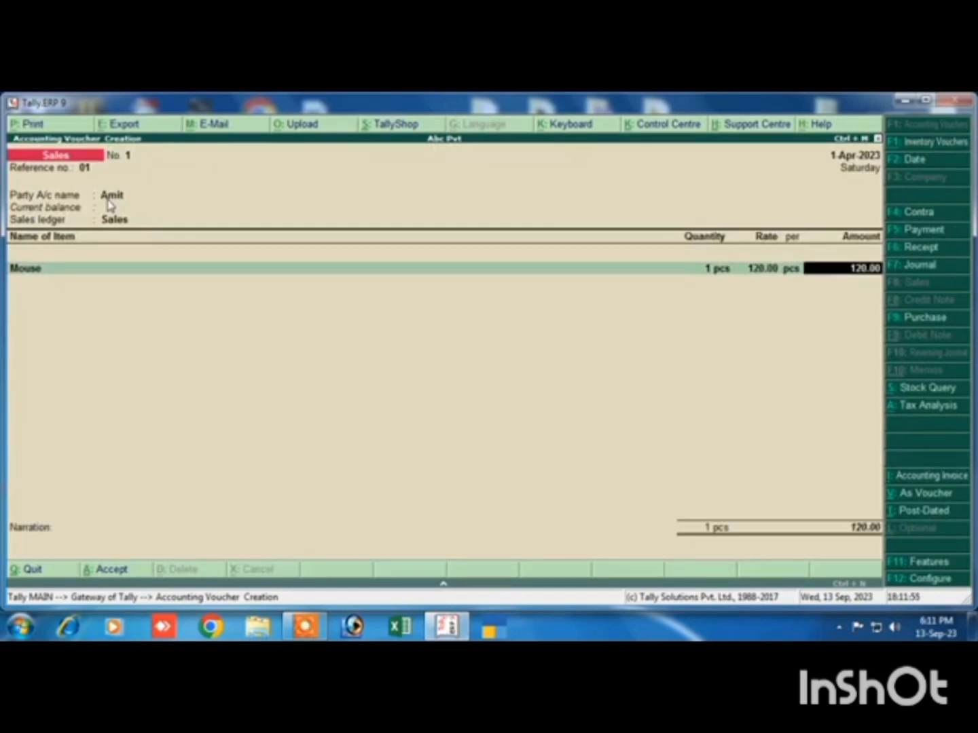
# Add the item Ssd to the sales voucher with 2 pcs at a rate of 900, without a description, and end the item list
pyautogui.press('Return')
pyautogui.write('Ss')
pyautogui.press('Return')
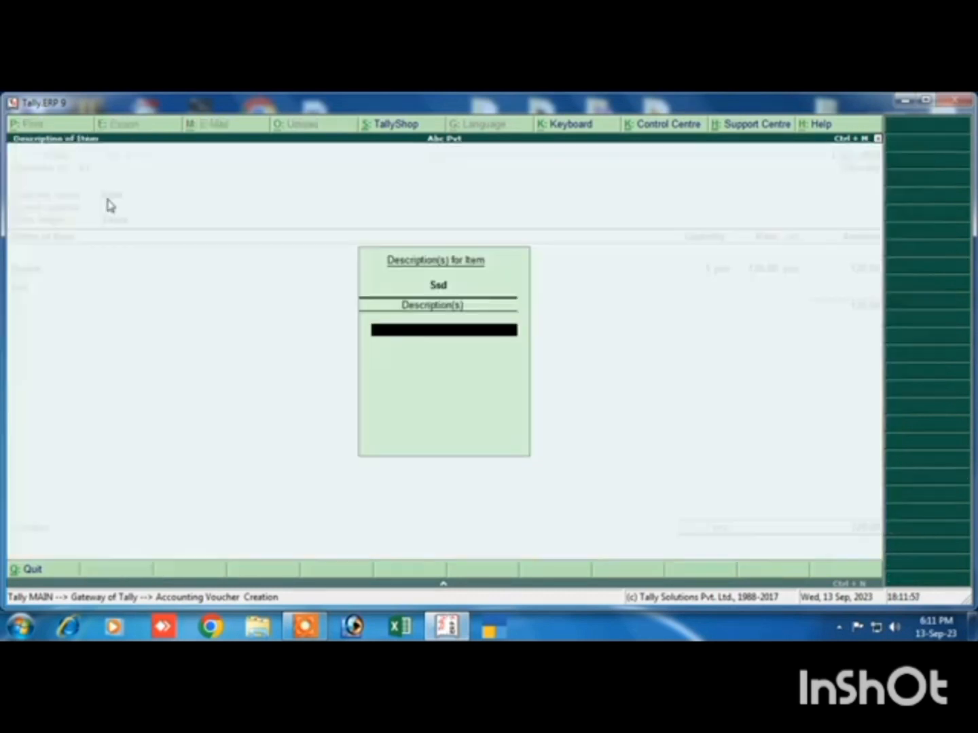
pyautogui.press('Return')
pyautogui.press('Return')
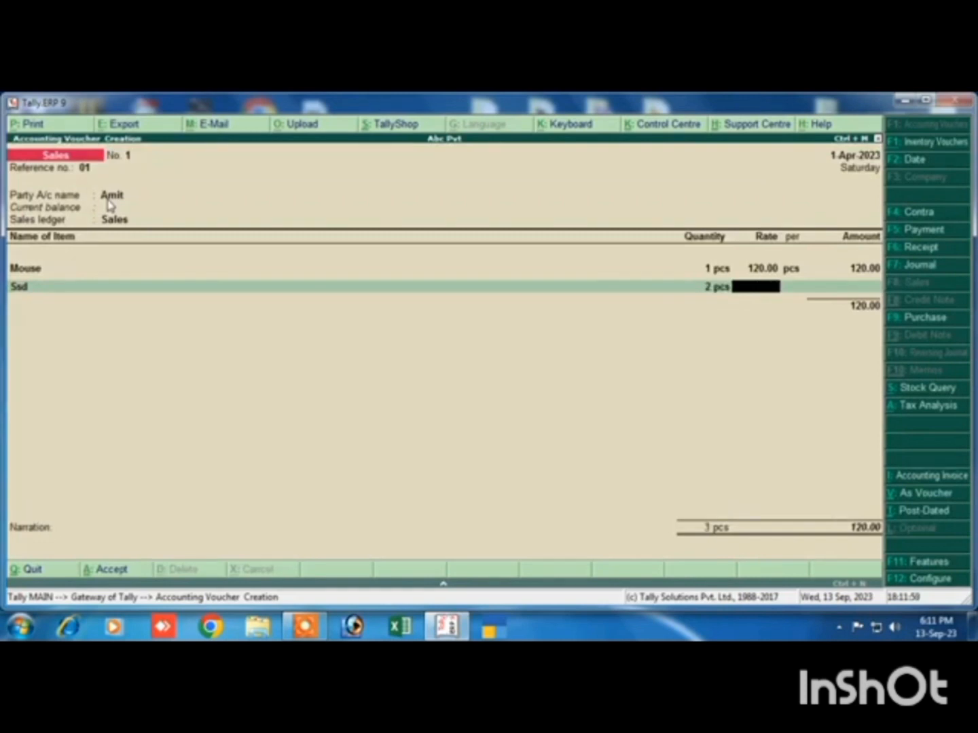
pyautogui.press('Return')
pyautogui.press('Return')
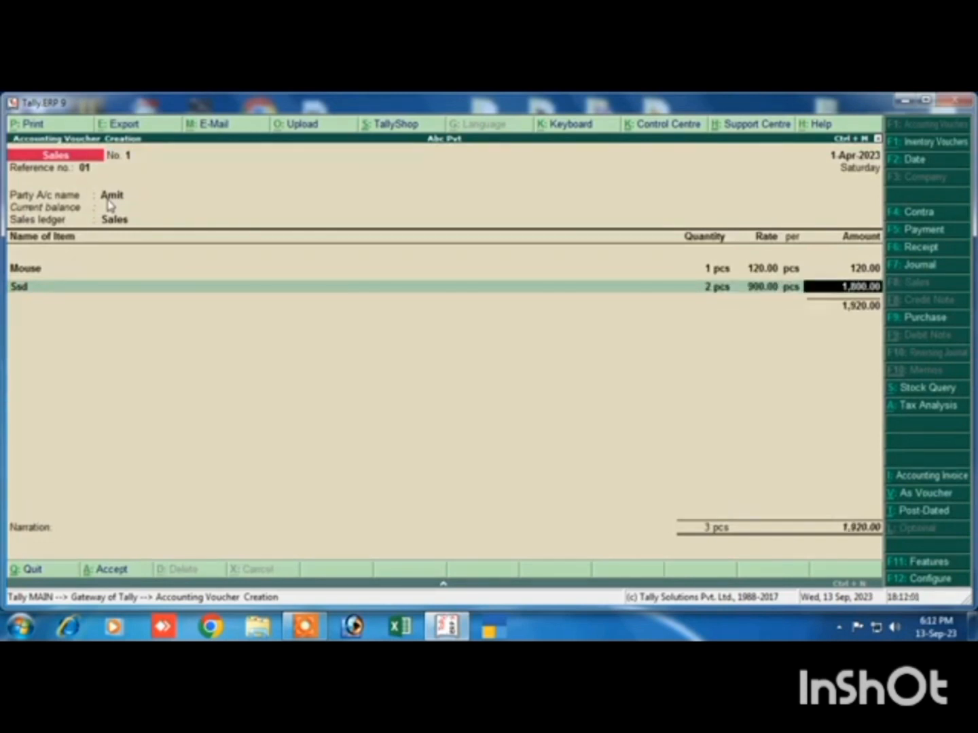
pyautogui.press('Return')
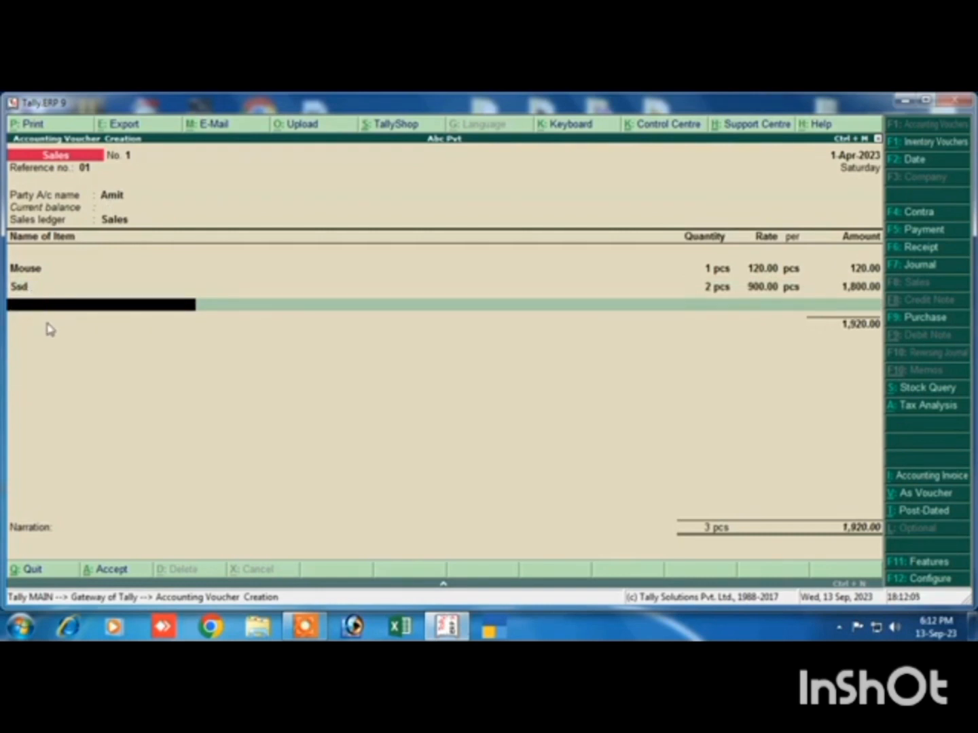
pyautogui.press('Return')
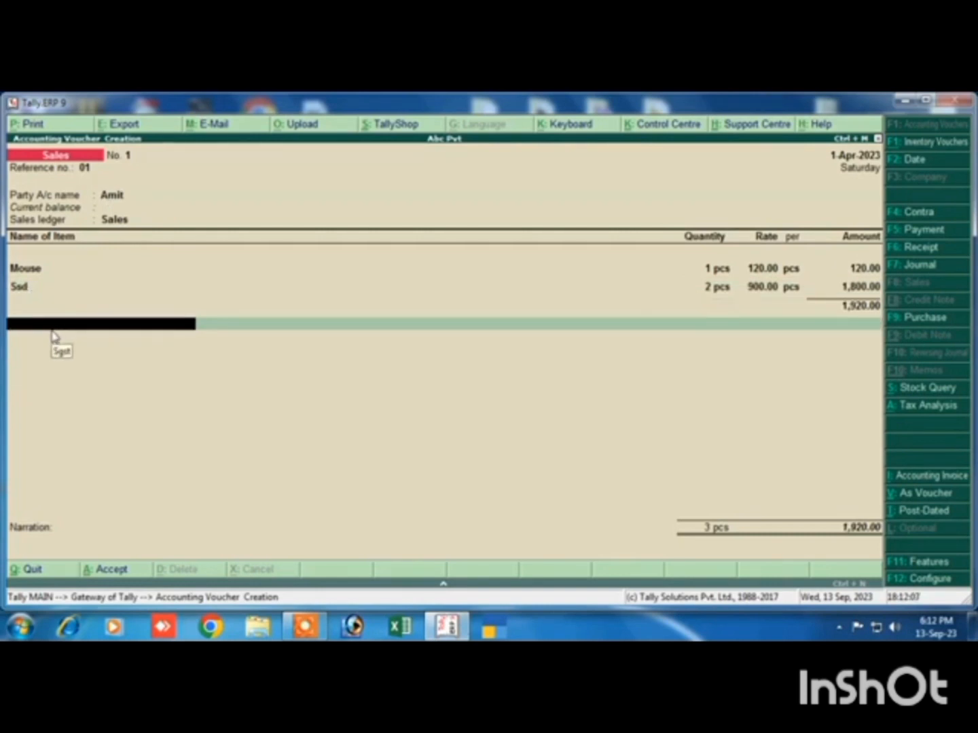
# Add the Cgst and Sgst ledgers at 9% each below the items in the sales voucher
pyautogui.write('C')
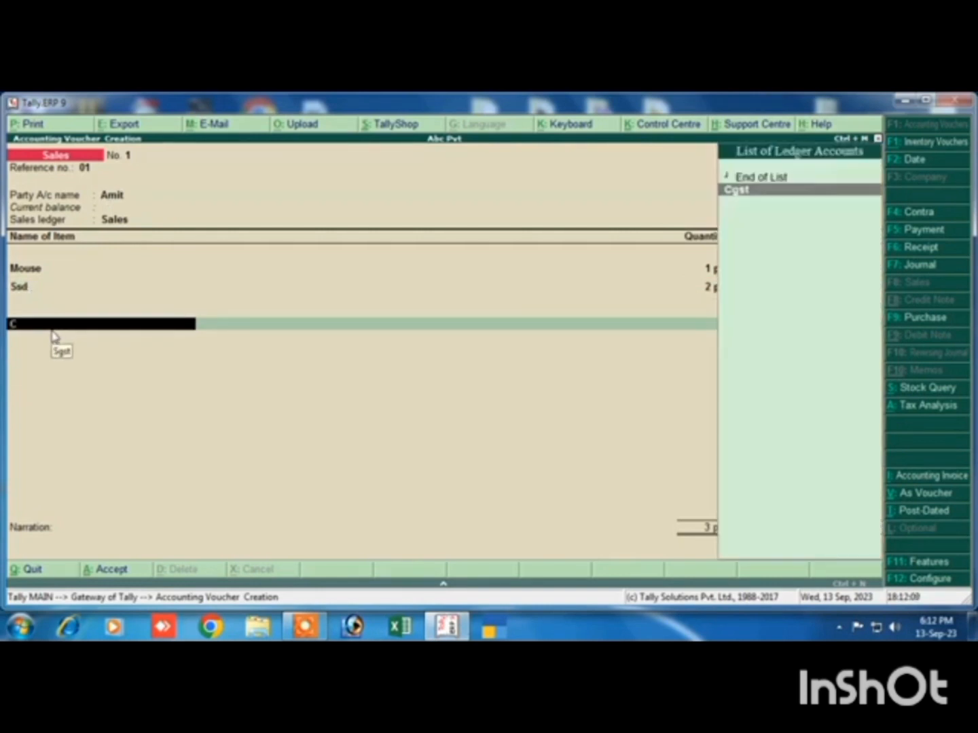
pyautogui.press('Return')
pyautogui.press('Return')
pyautogui.press('Return')
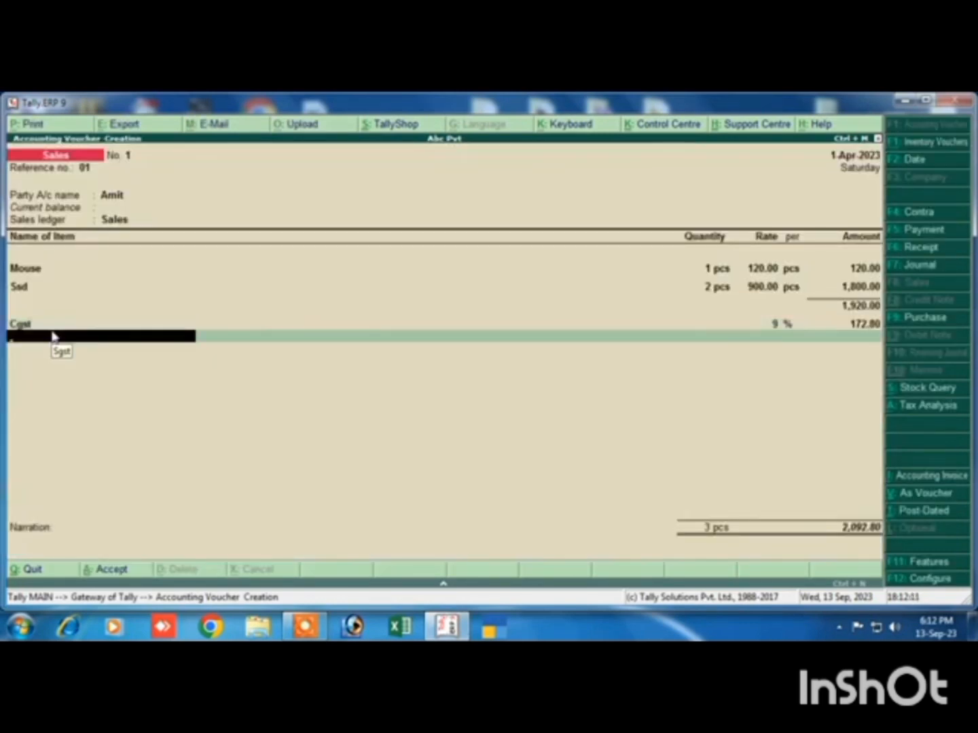
pyautogui.write('S')
pyautogui.press('Down')
pyautogui.press('Down')
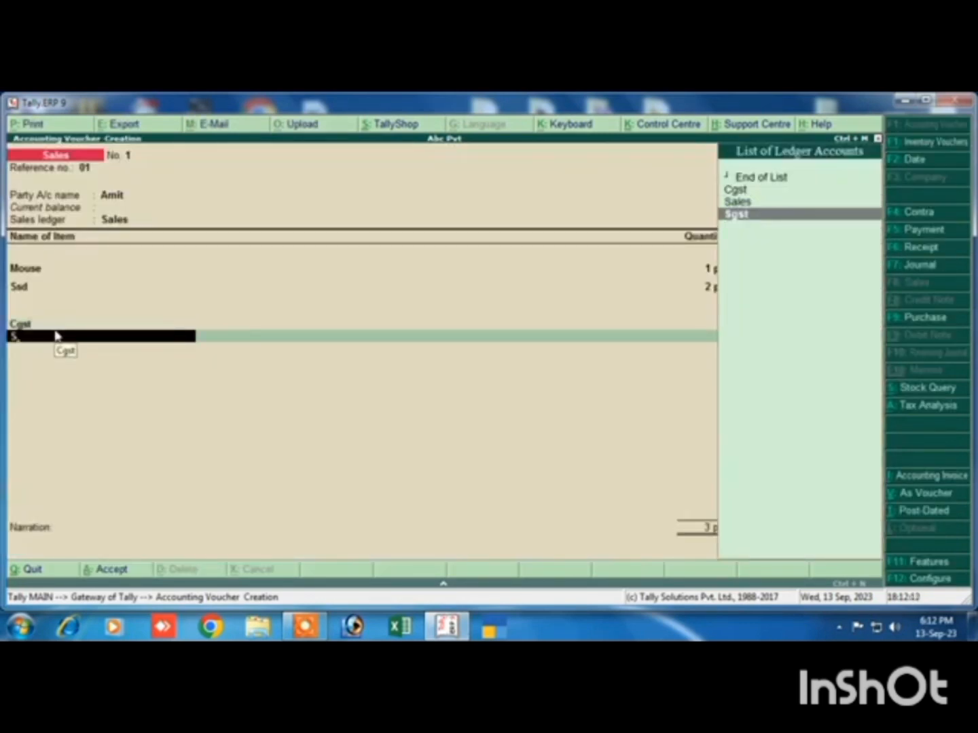
pyautogui.press('Return')
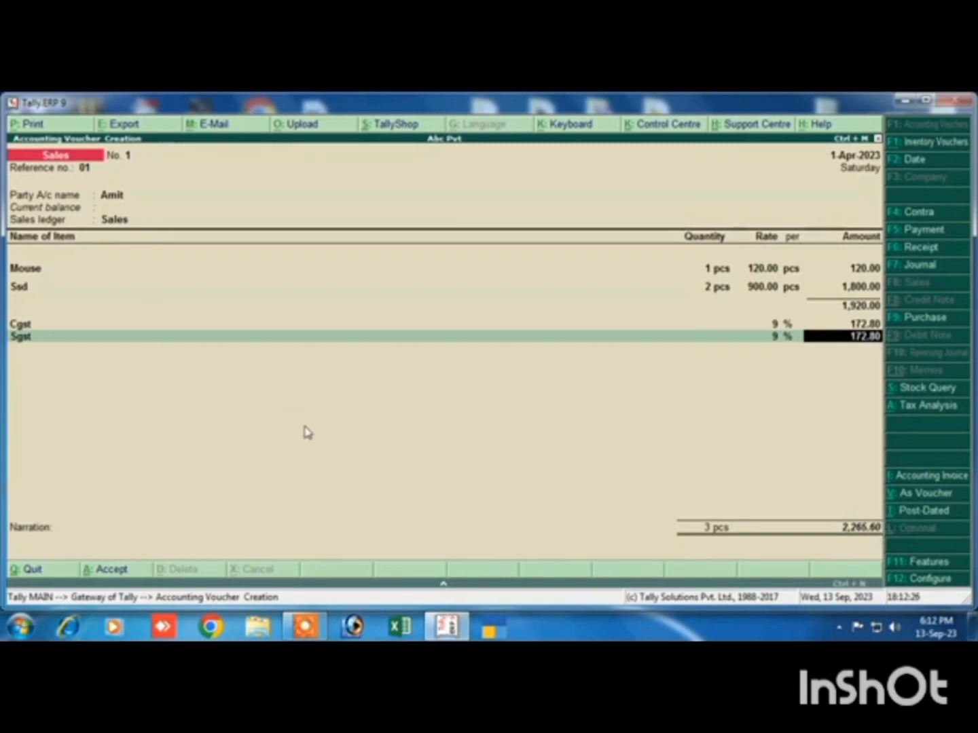
pyautogui.press('Return')
pyautogui.press('Return')
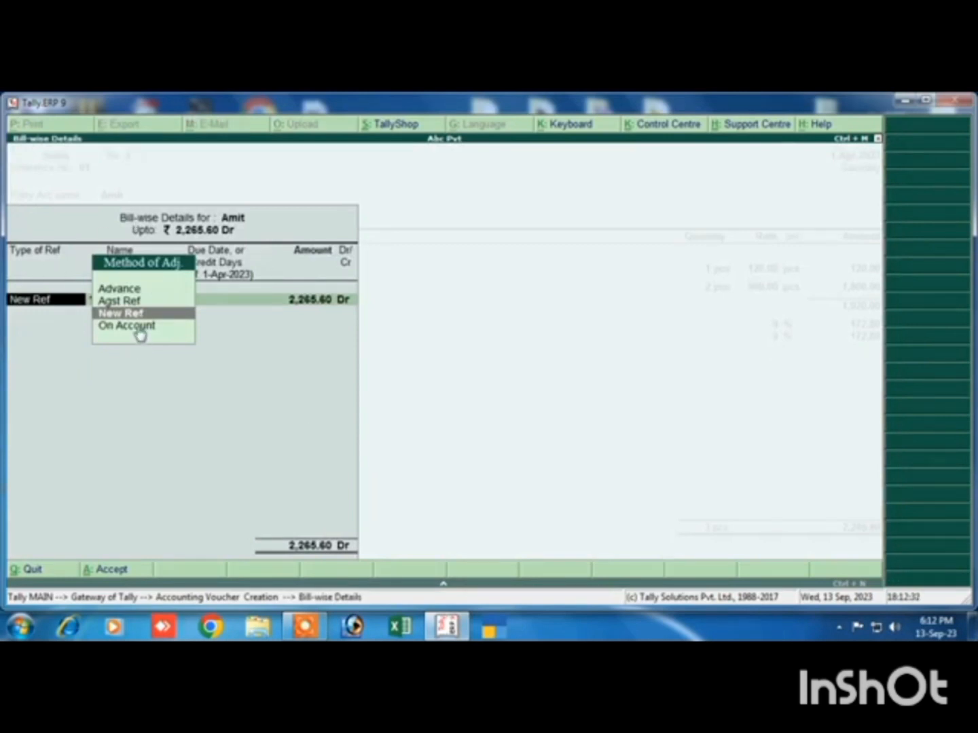
# Record the bill-wise details as a New Ref under the customer's name for the full amount, without a due date
pyautogui.press('Return')
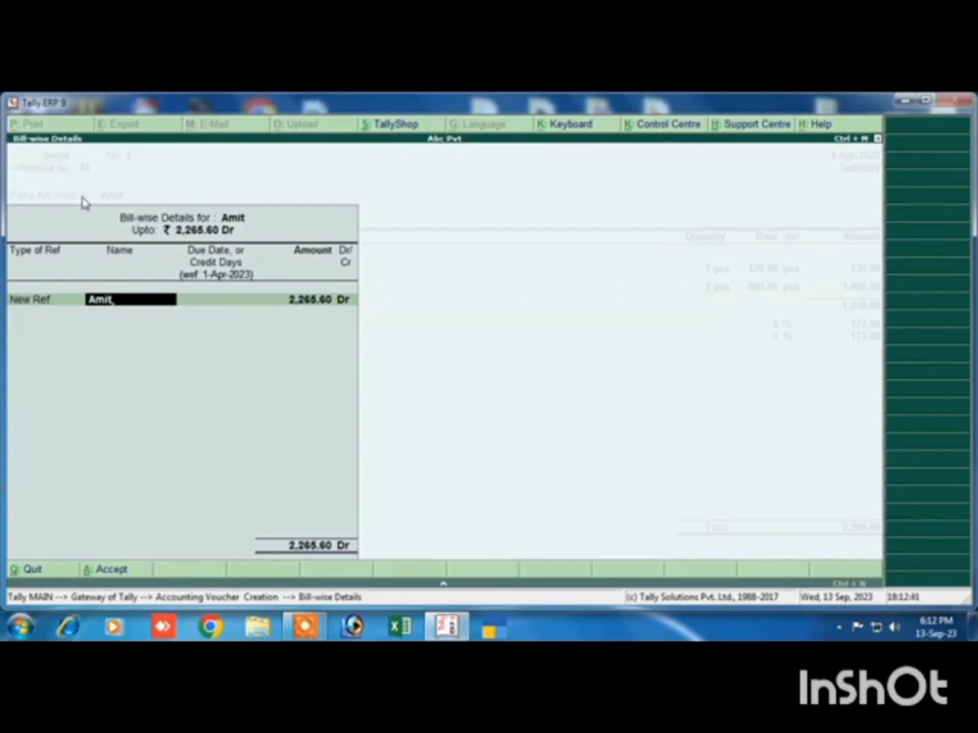
pyautogui.press('Return')
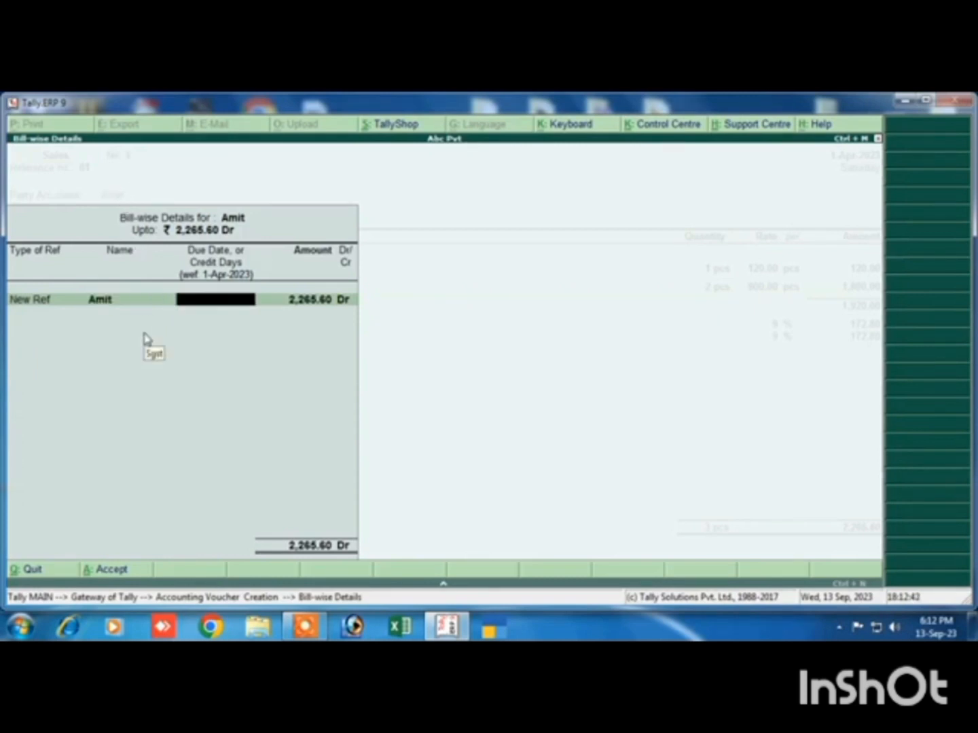
pyautogui.press('Return')
pyautogui.press('Return')
# Enter the narration "being sold", save the sales voucher and leave voucher creation
pyautogui.press('Return')
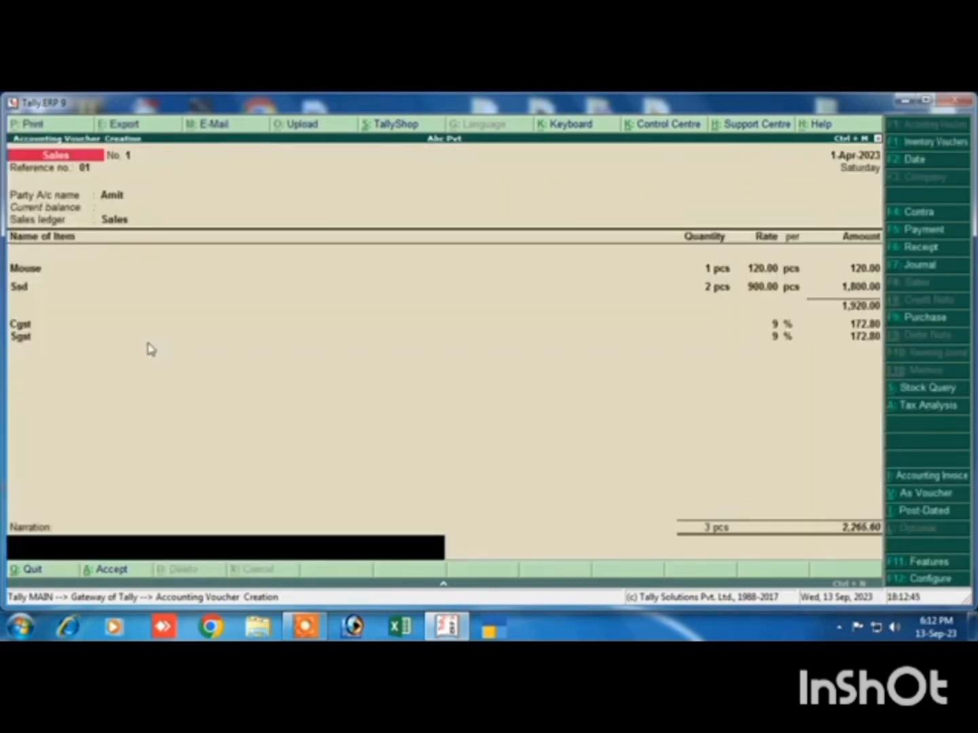
pyautogui.write('being sold')
pyautogui.press('Return')
pyautogui.press('Return')
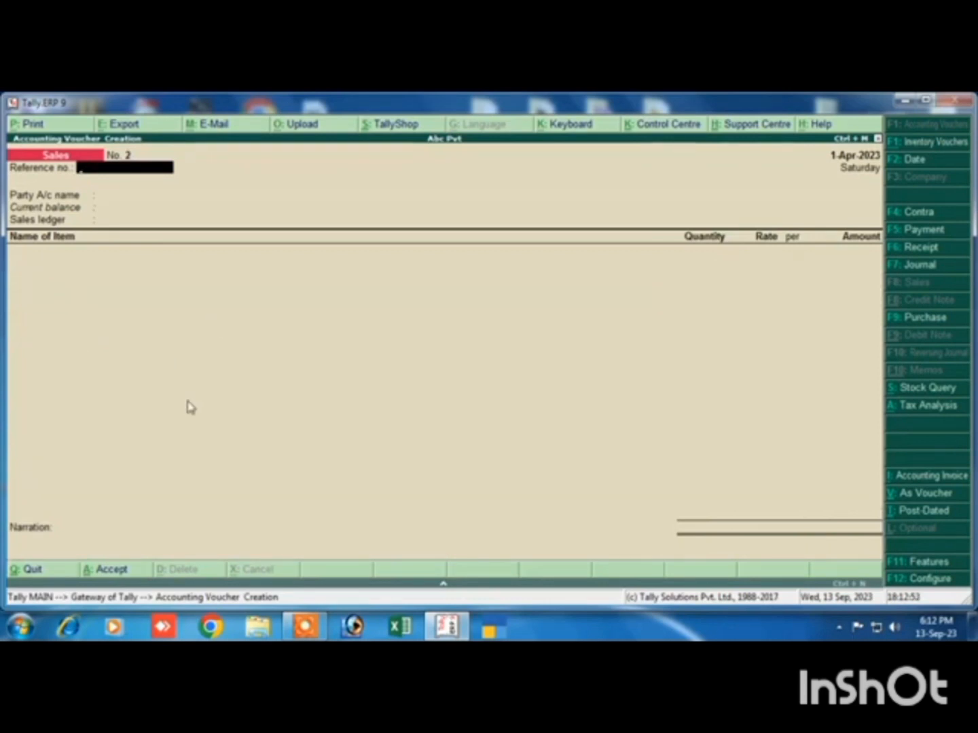
pyautogui.press('Escape')
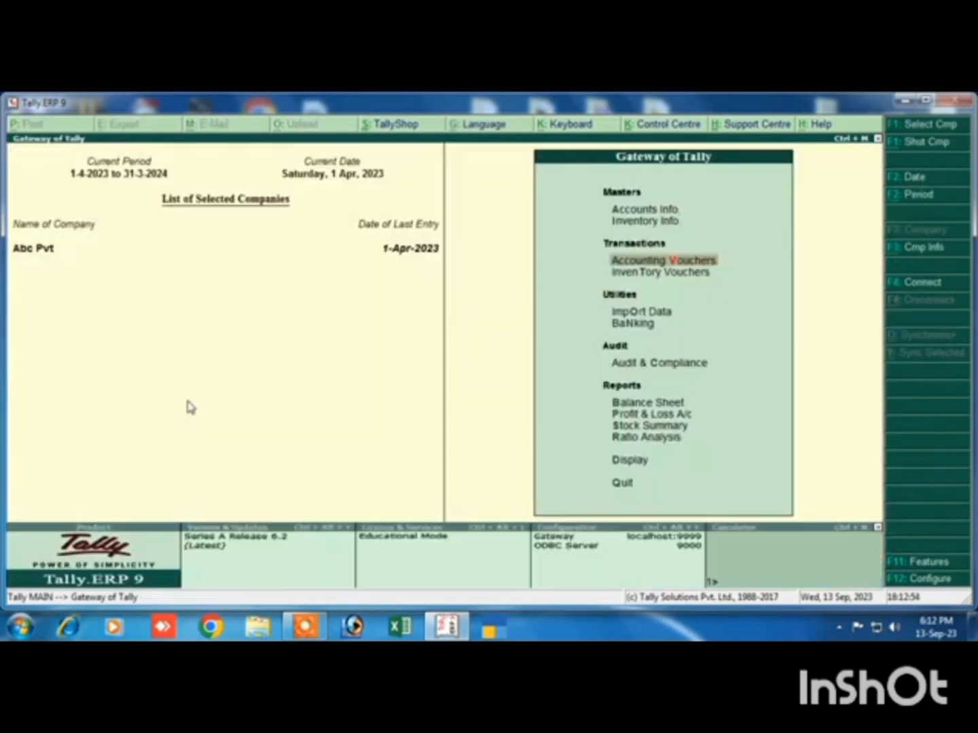
# Open the saved sales voucher from the Day Book
pyautogui.click(630, 468)
pyautogui.click(628, 468)
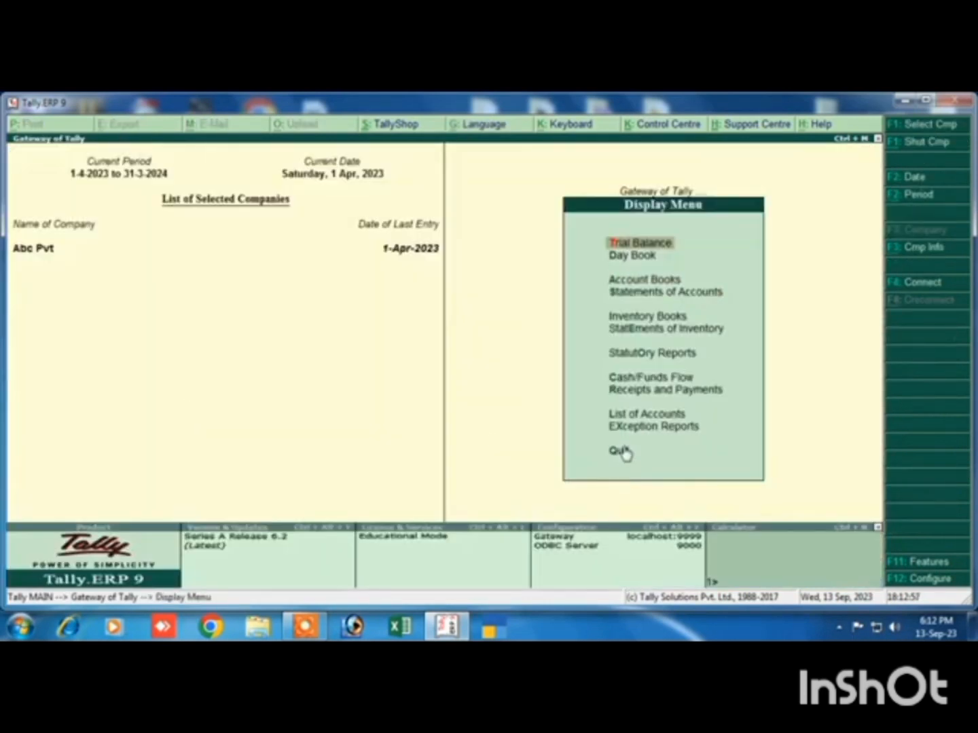
pyautogui.press('Down')
pyautogui.press('Return')
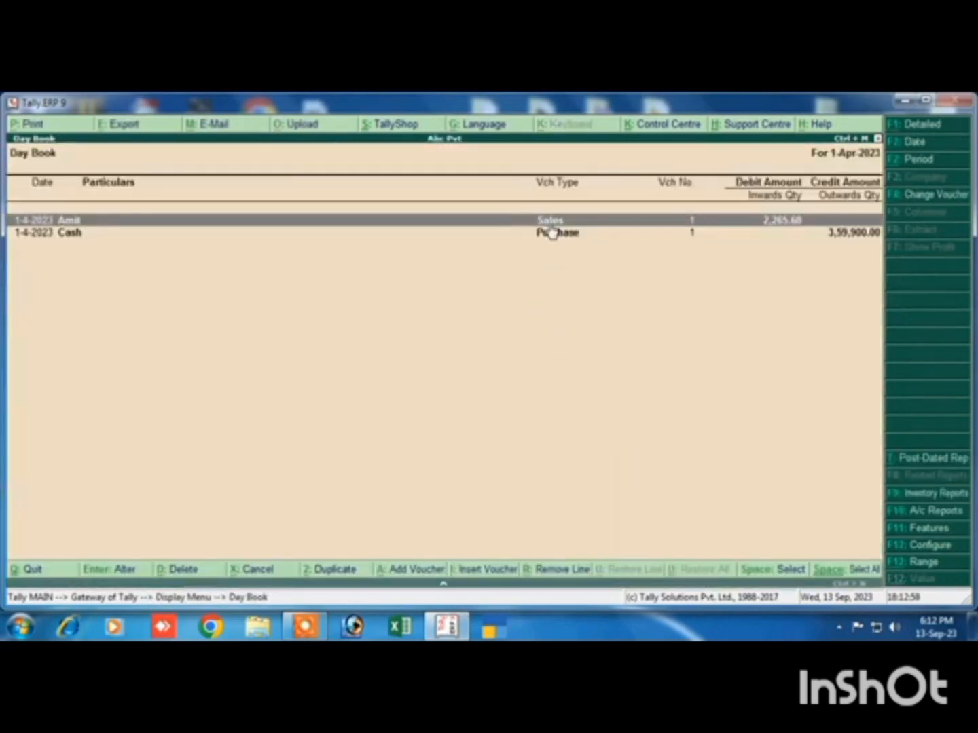
pyautogui.press('Return')
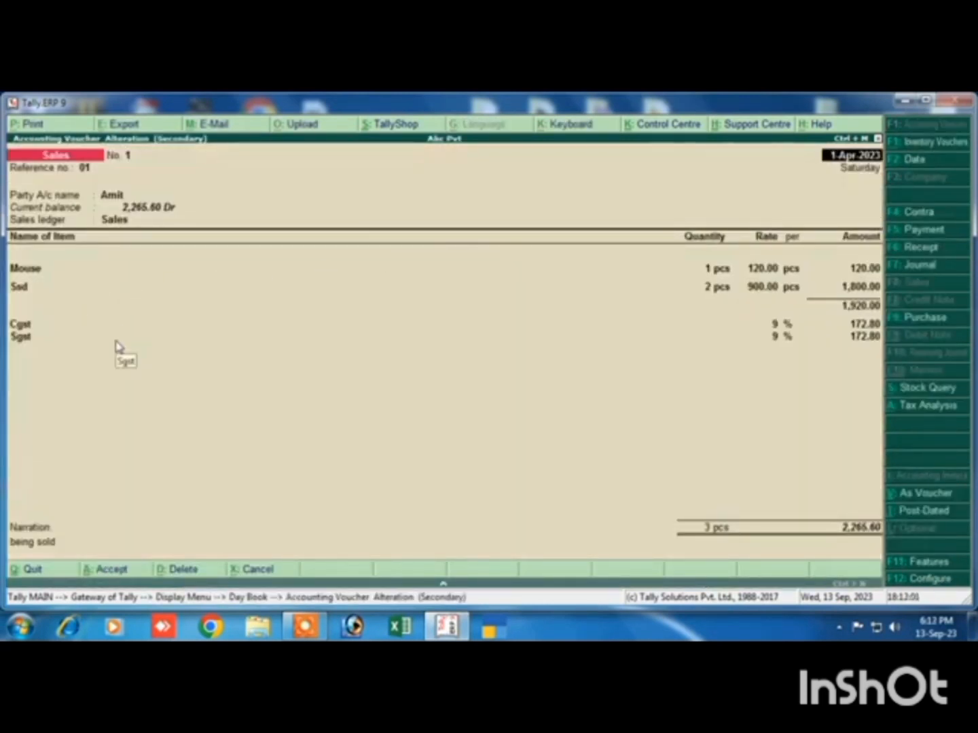
# Print the sales voucher to an XPS document on the Desktop, naming the file after the customer
pyautogui.hotkey('alt', 'p')
pyautogui.press('Return')
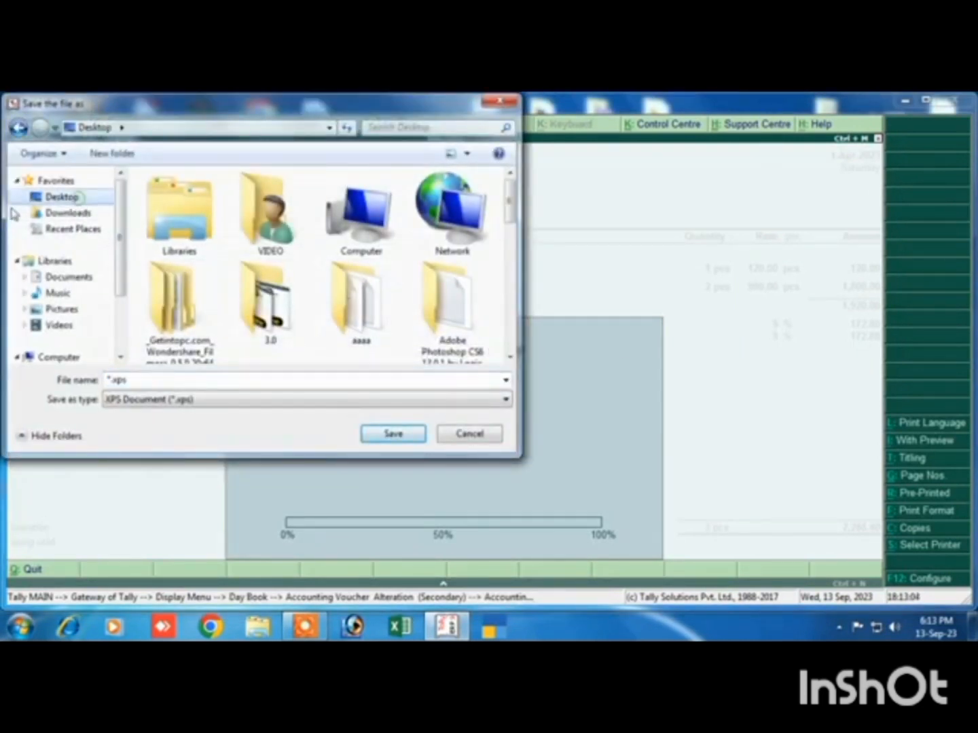
pyautogui.click(135, 379)
pyautogui.write('ami')
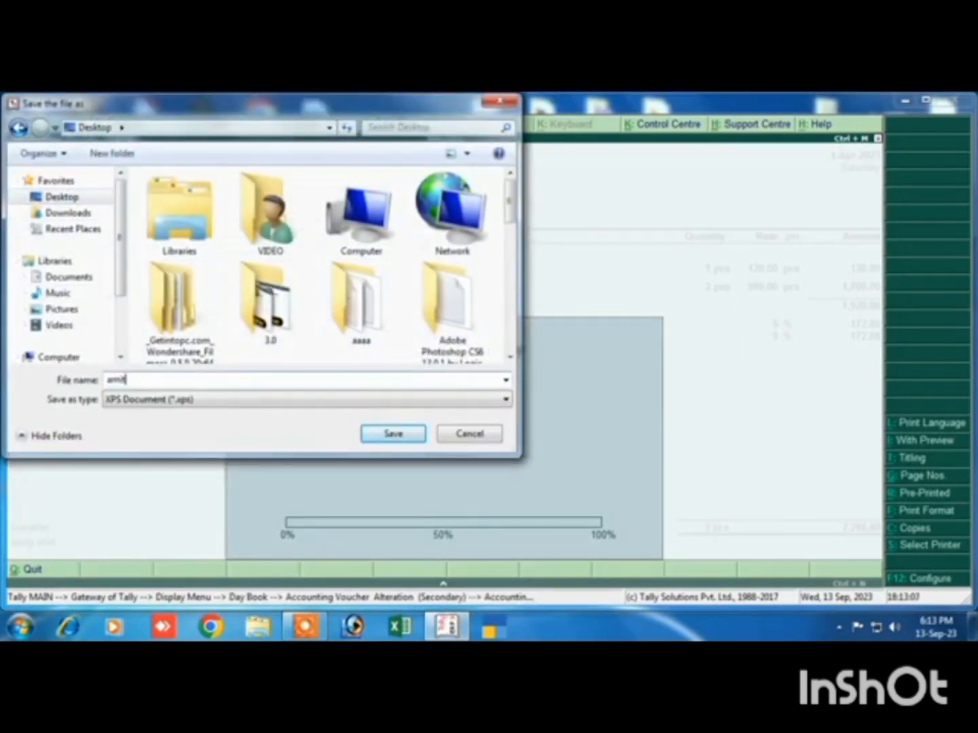
pyautogui.write('t')
pyautogui.click(414, 438)
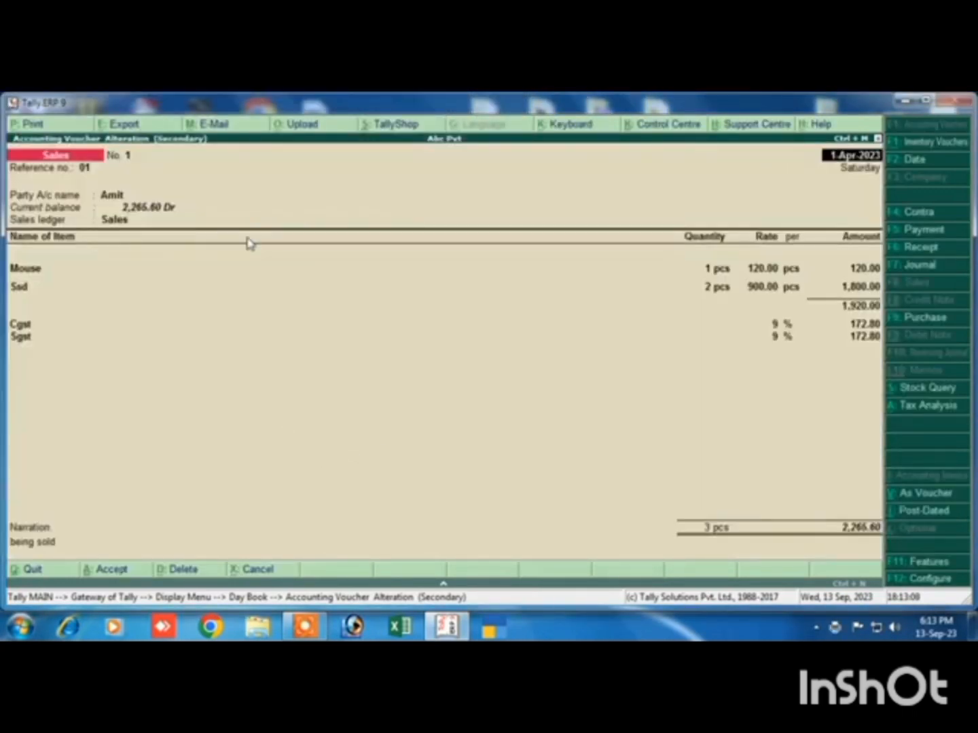
# Open the printed XPS invoice from the desktop and review its party details, items, GST amounts, total and declaration
pyautogui.click(905, 100)
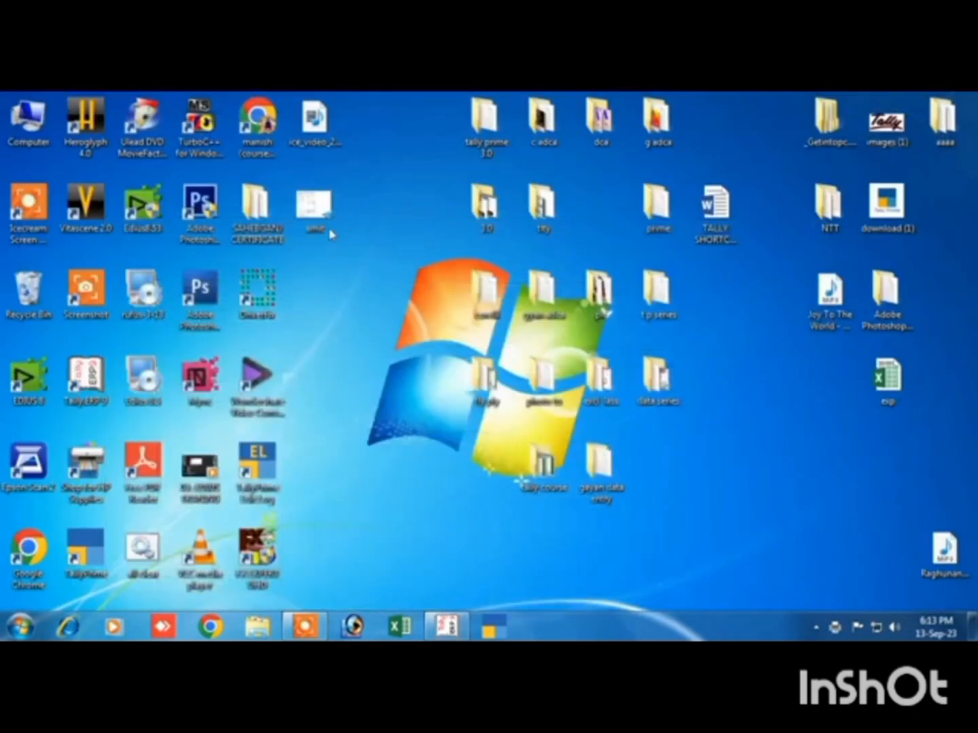
pyautogui.doubleClick(310, 219)
pyautogui.scroll(-2, 274, 455)
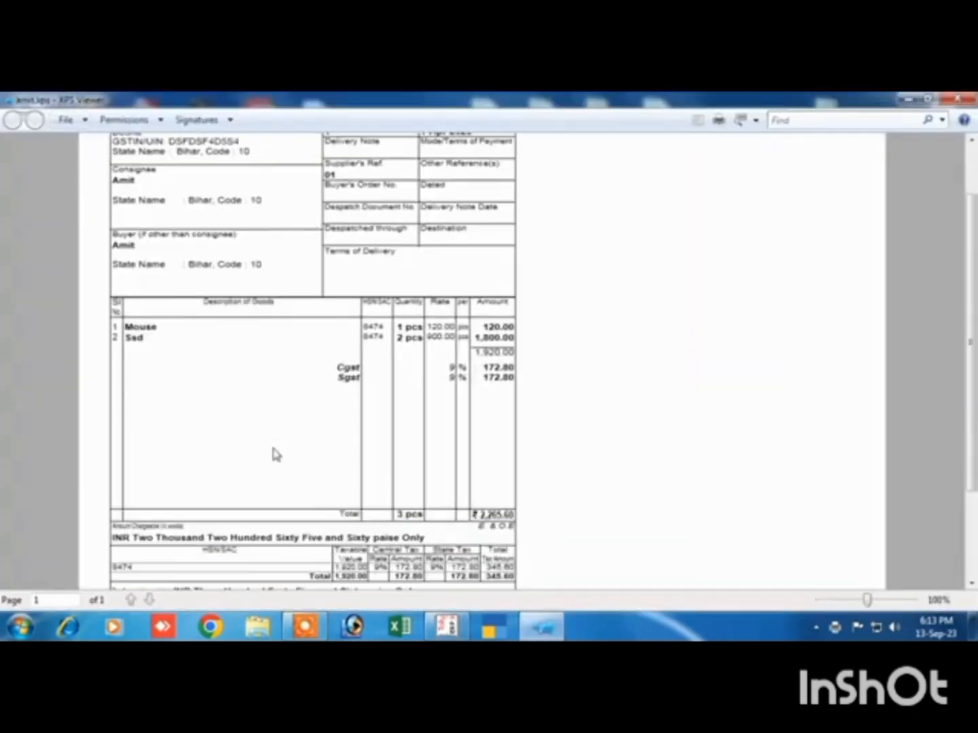
pyautogui.scroll(-3, 276, 455)
pyautogui.scroll(2, 290, 499)
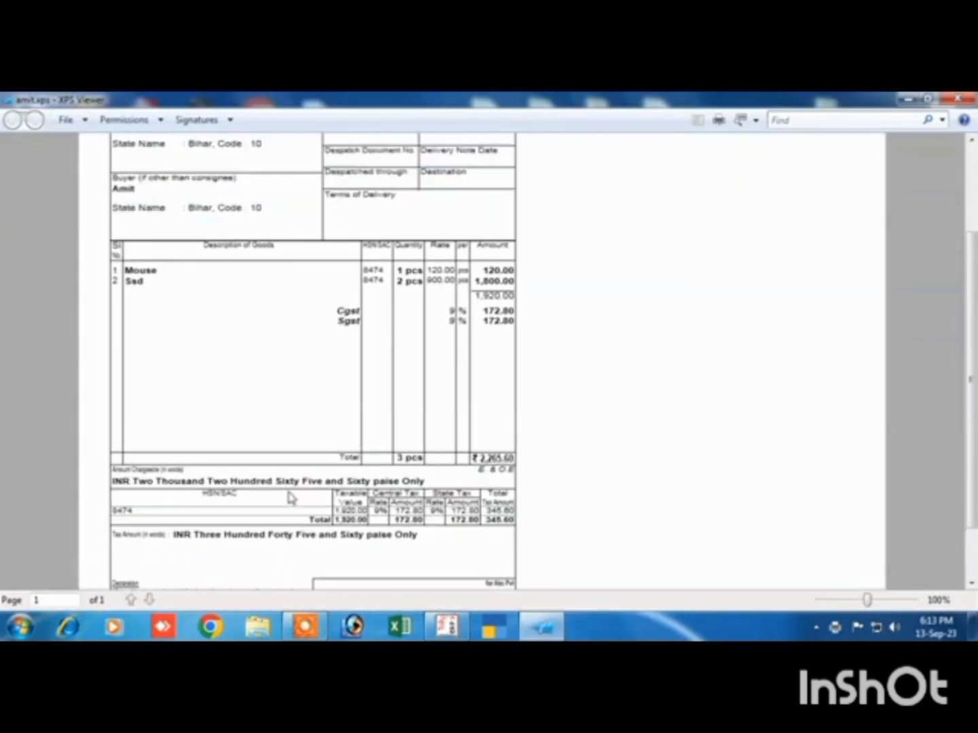
pyautogui.scroll(4, 334, 431)
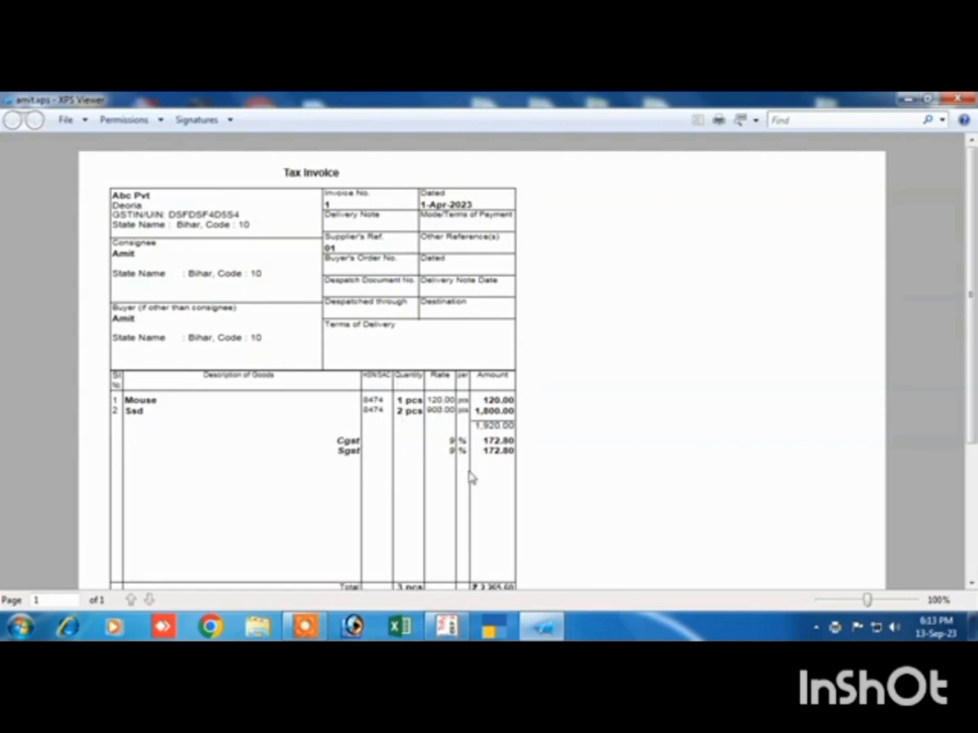
pyautogui.scroll(-3, 473, 479)
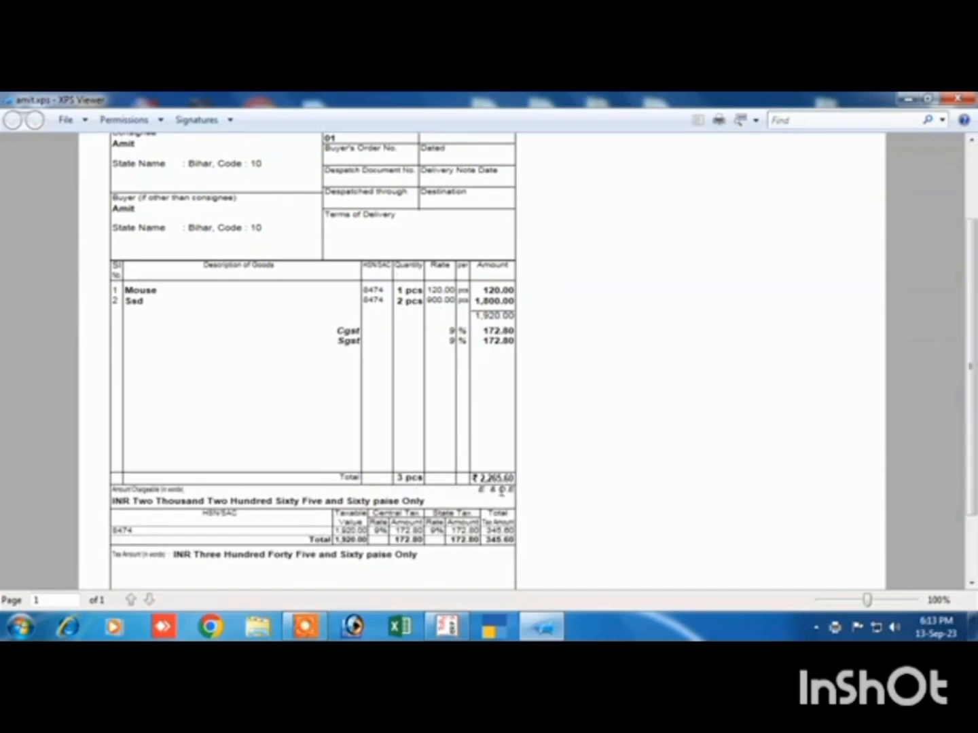
pyautogui.scroll(-3, 435, 538)
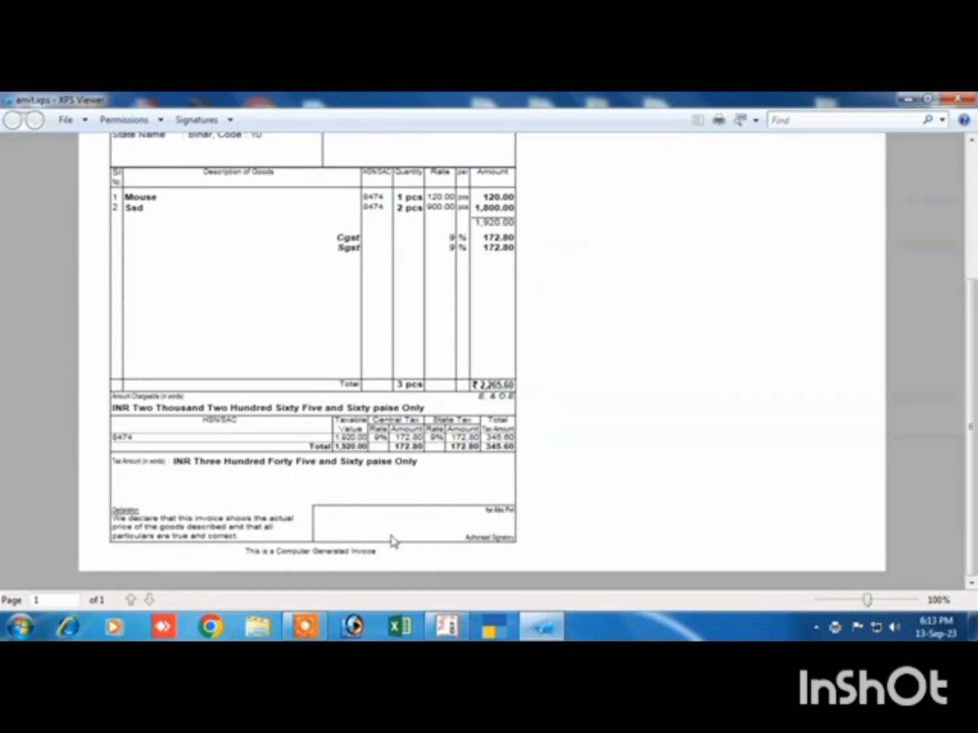
pyautogui.scroll(3, 252, 505)
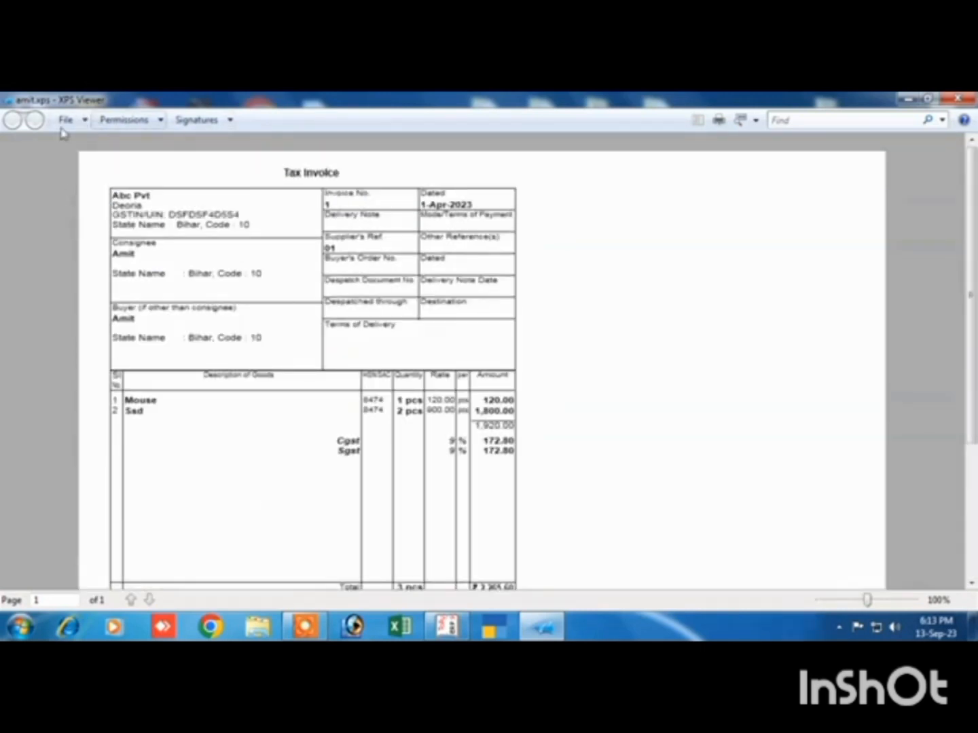
# Try to print the tax invoice with the Microsoft XPS Document printer and return to the sales voucher in Tally ERP 9
pyautogui.click(720, 124)
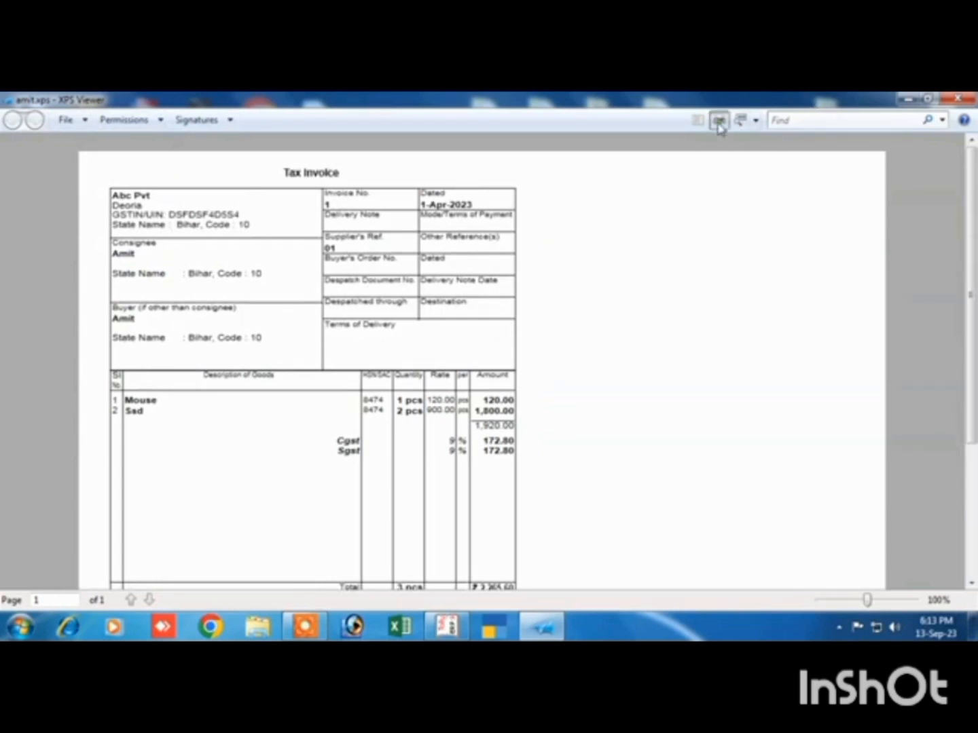
pyautogui.moveTo(185, 223); pyautogui.dragTo(102, 235)
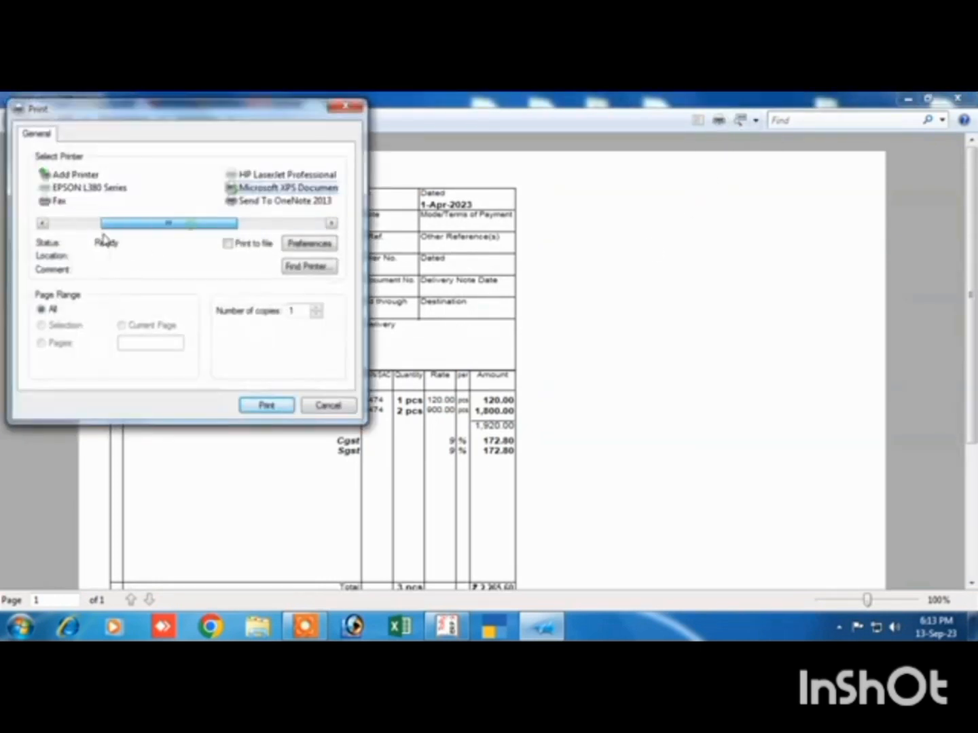
pyautogui.click(251, 406)
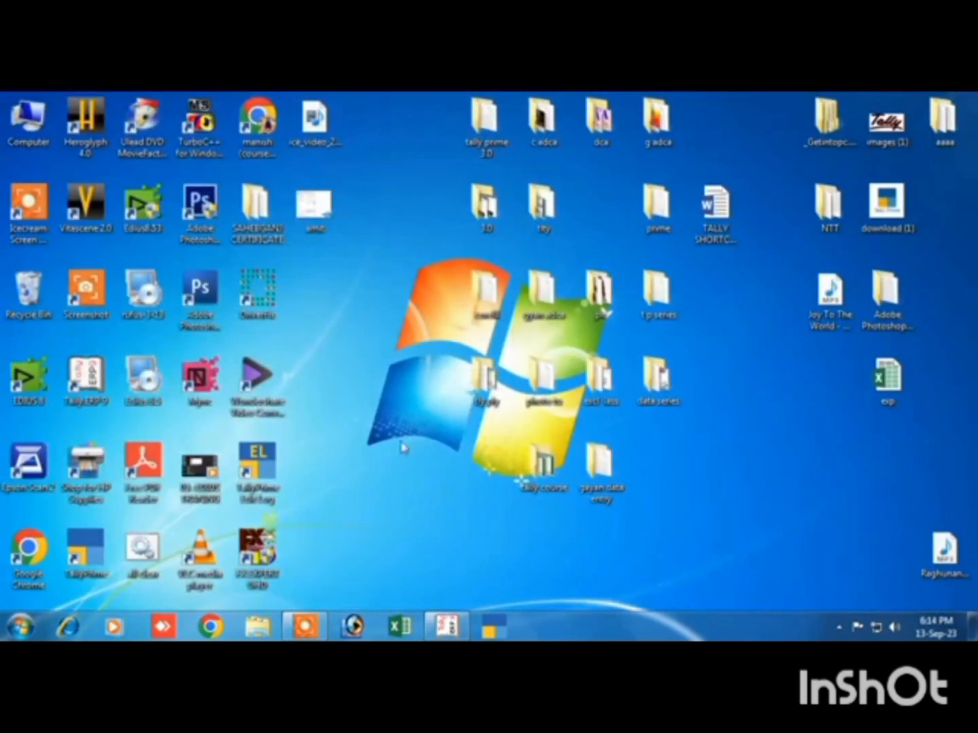
pyautogui.click(446, 625)
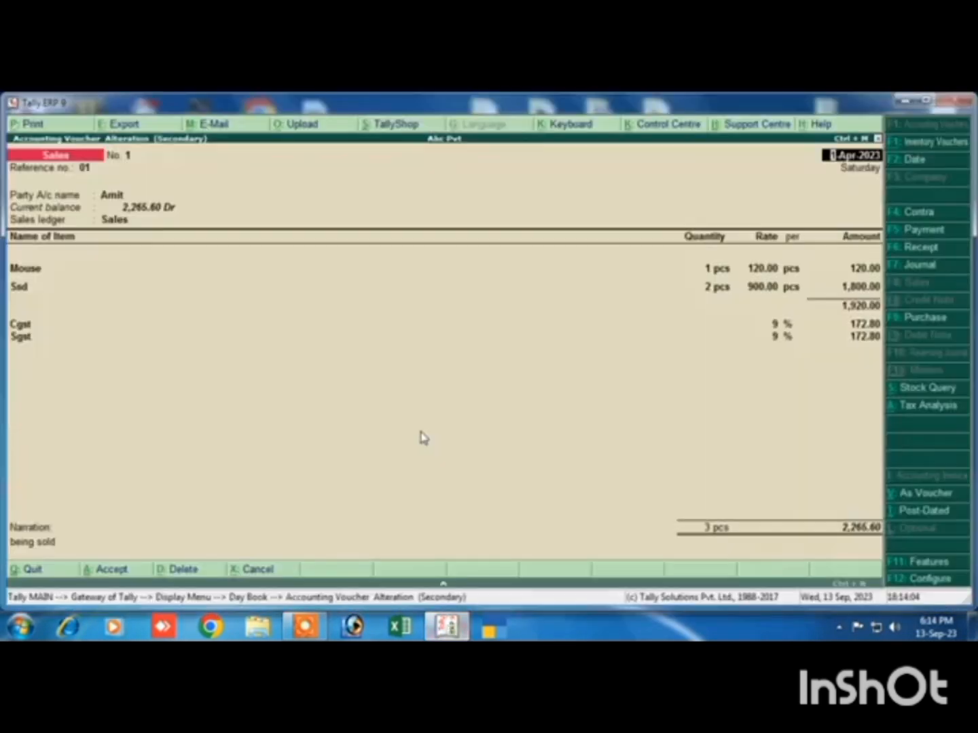